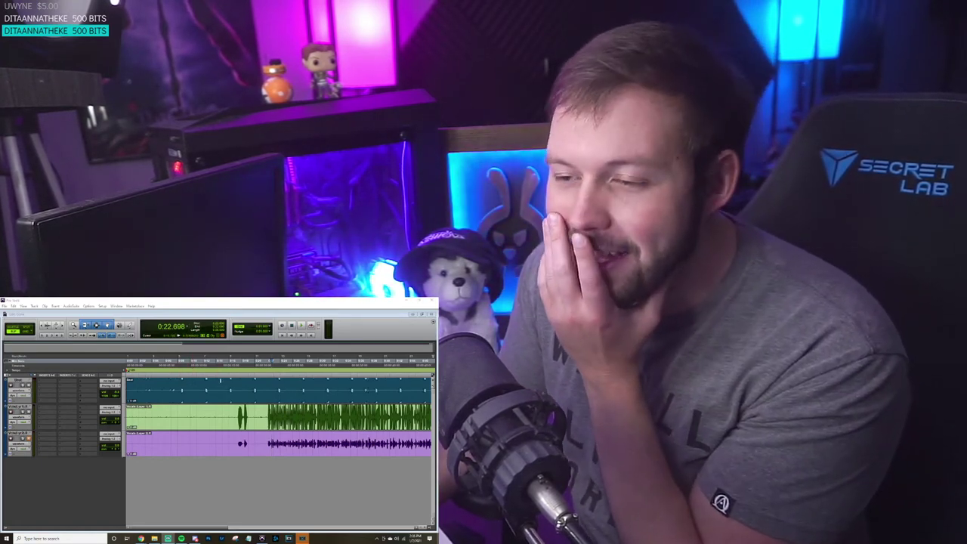
- Lower the Beat clip's gain to -14.1 dB and the Vocals (Layer 1) clip's gain to -9.4 dB
drag(128, 401, 128, 409)
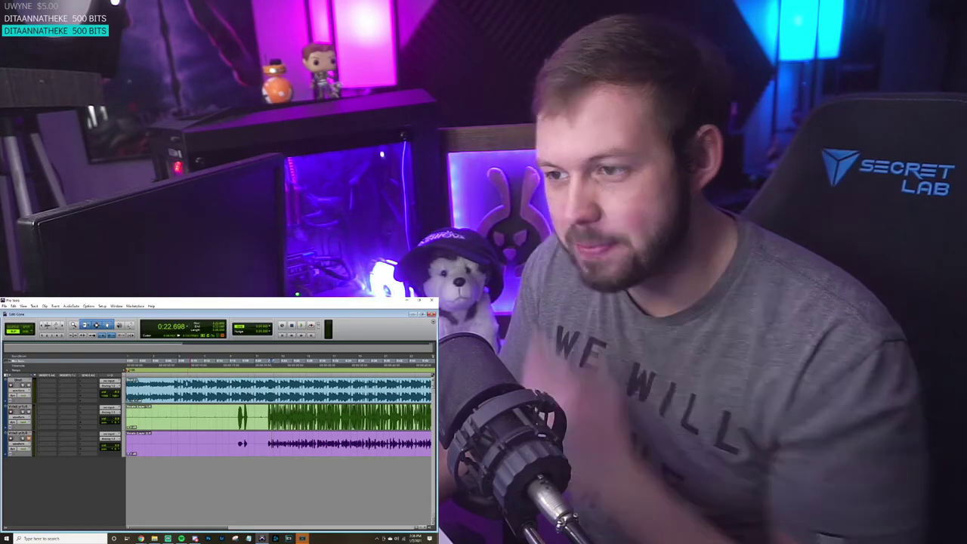
click(186, 398)
key(t)
key(t)
key(t)
key(t)
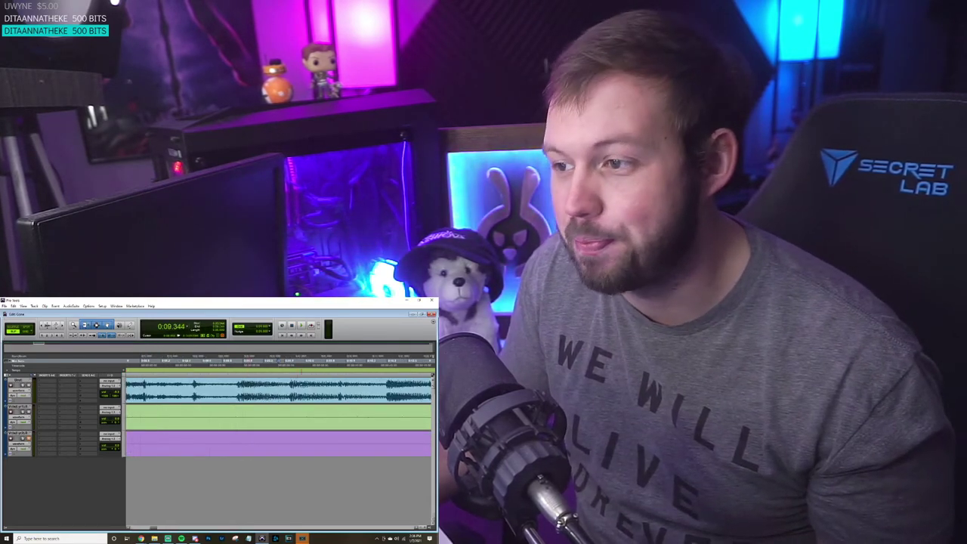
key(r)
key(r)
key(r)
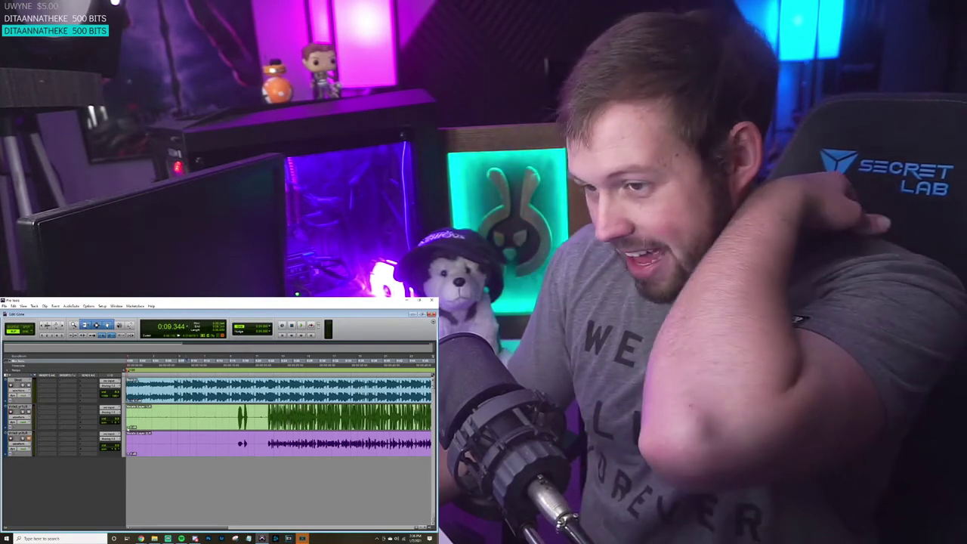
drag(129, 429, 127, 434)
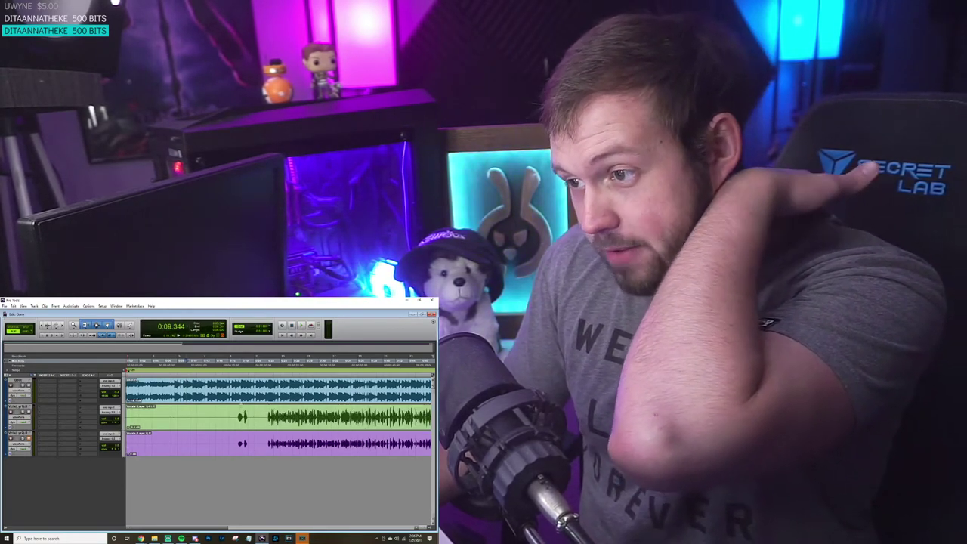
- Play from just before the main vocal entry and insert the Virtual Mix Rack plug-in on the Vocals (Layer 1) track
click(265, 413)
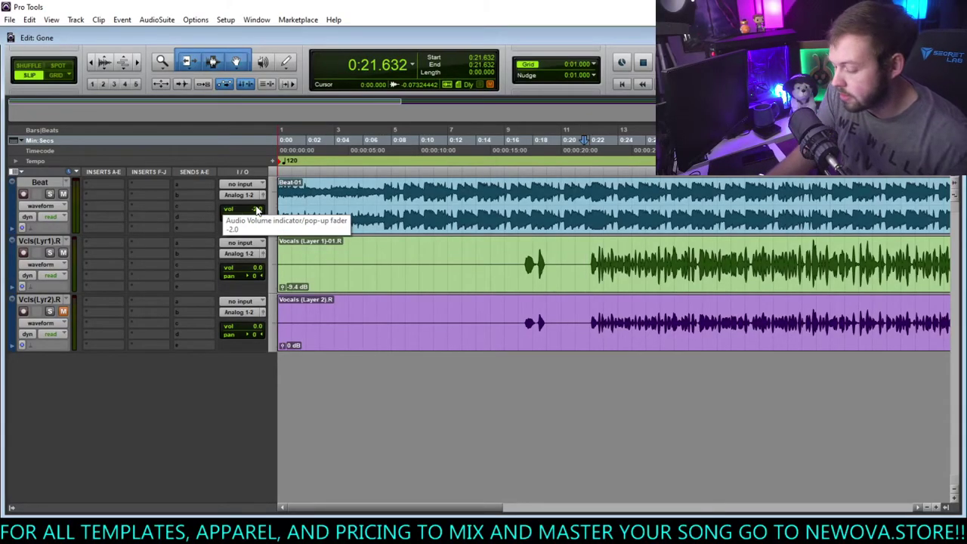
key(space)
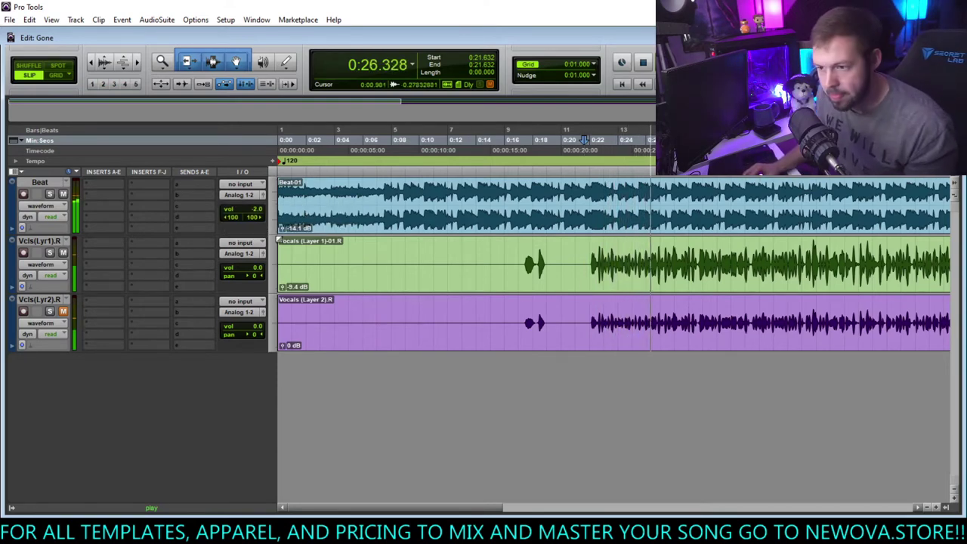
click(132, 251)
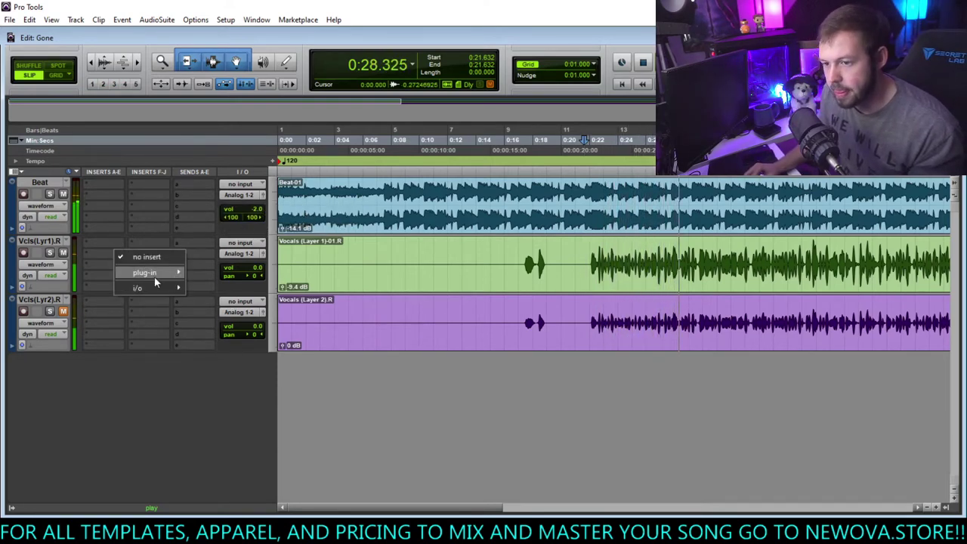
mouse_move(157, 278)
mouse_move(237, 286)
click(332, 526)
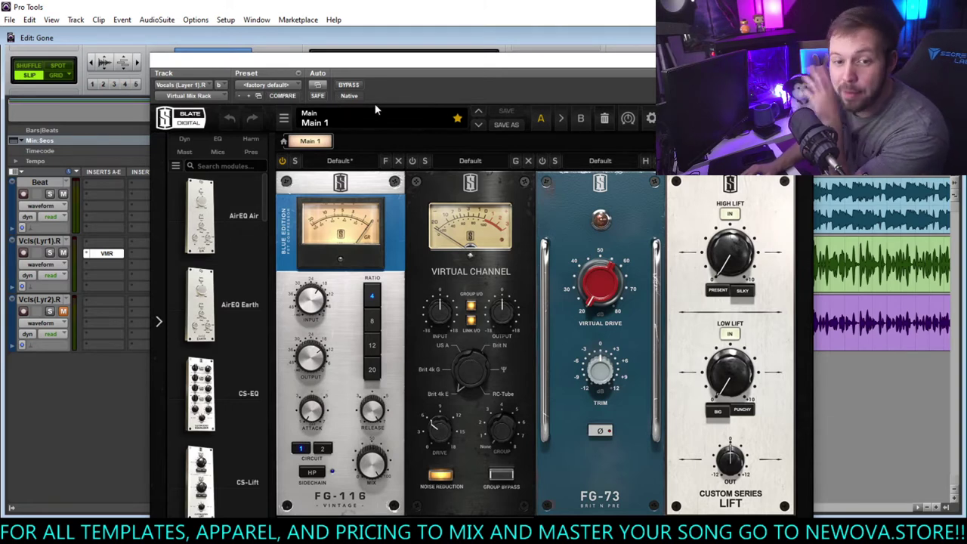
- During playback, set the FG-116 compressor's input to about -13.7 dB and output to about -25 dB, with its HP sidechain on
drag(429, 65, 335, 43)
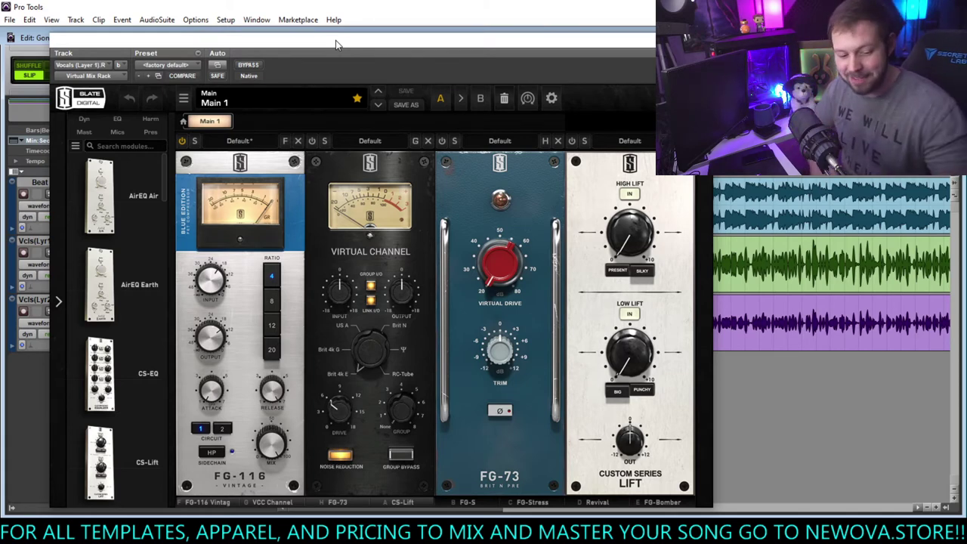
key(space)
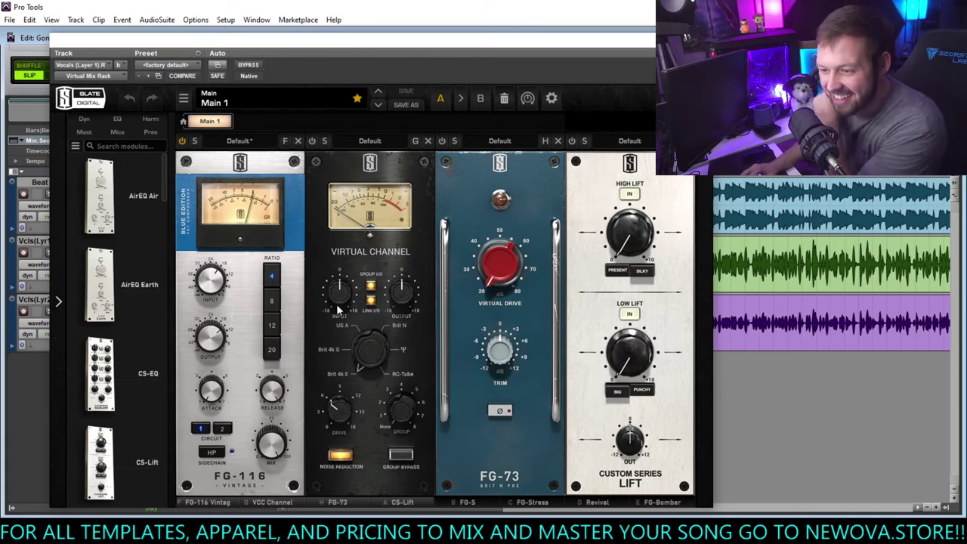
drag(215, 356, 212, 387)
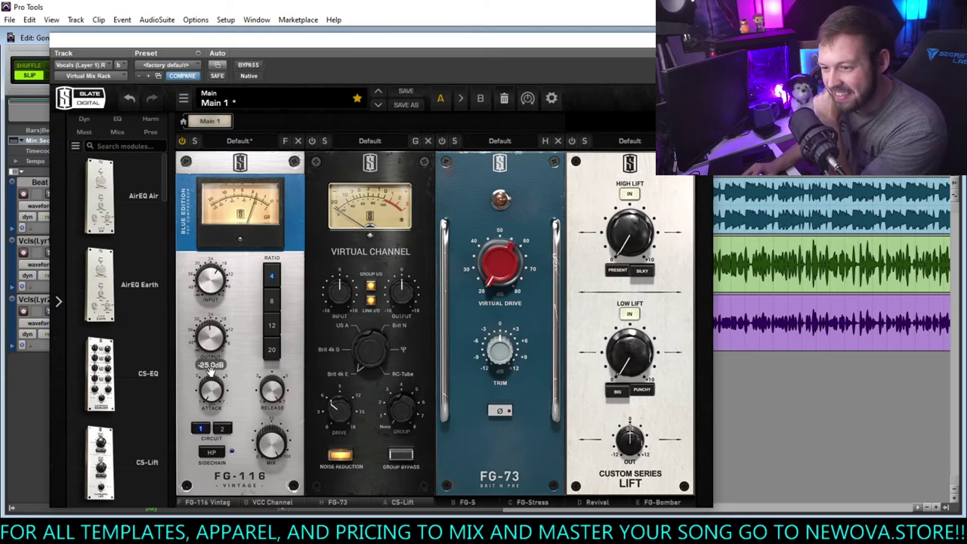
mouse_move(212, 297)
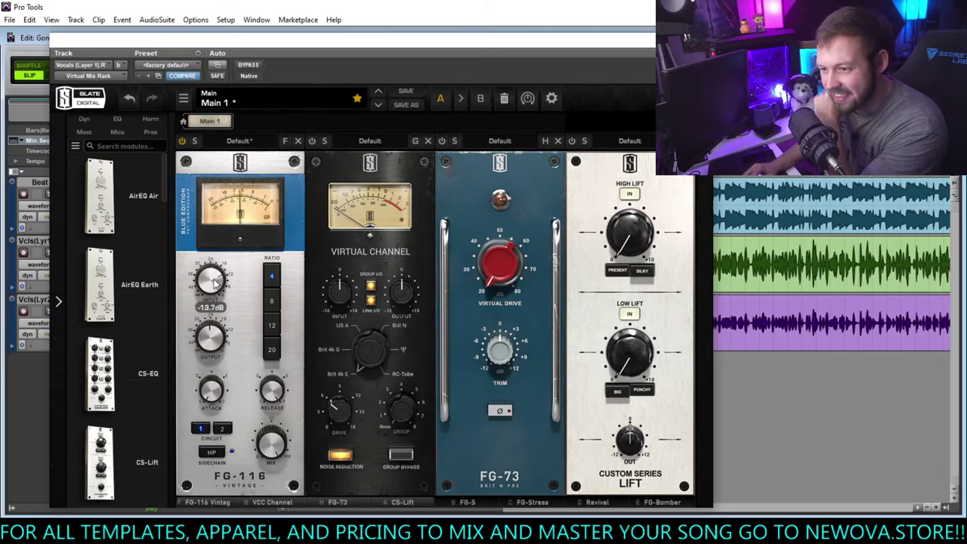
mouse_move(212, 332)
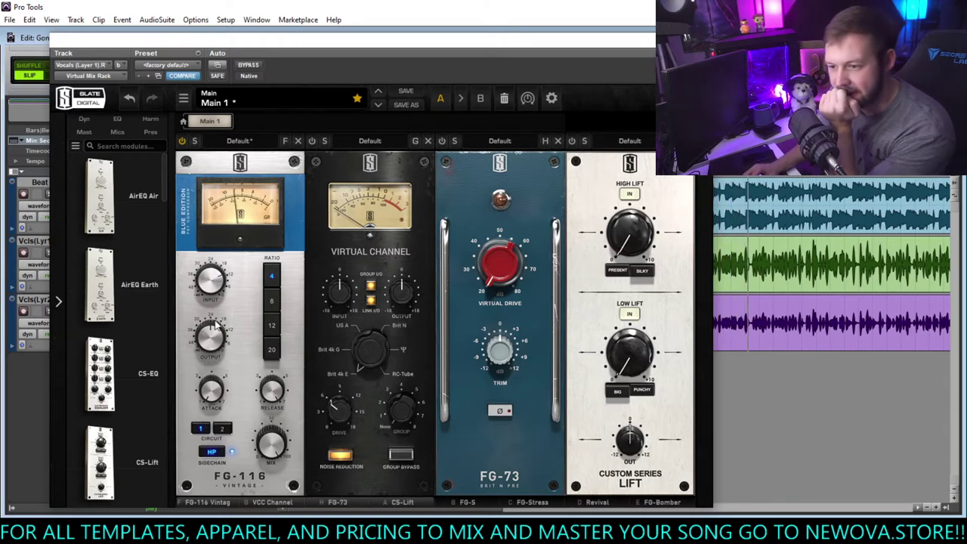
drag(217, 334, 218, 336)
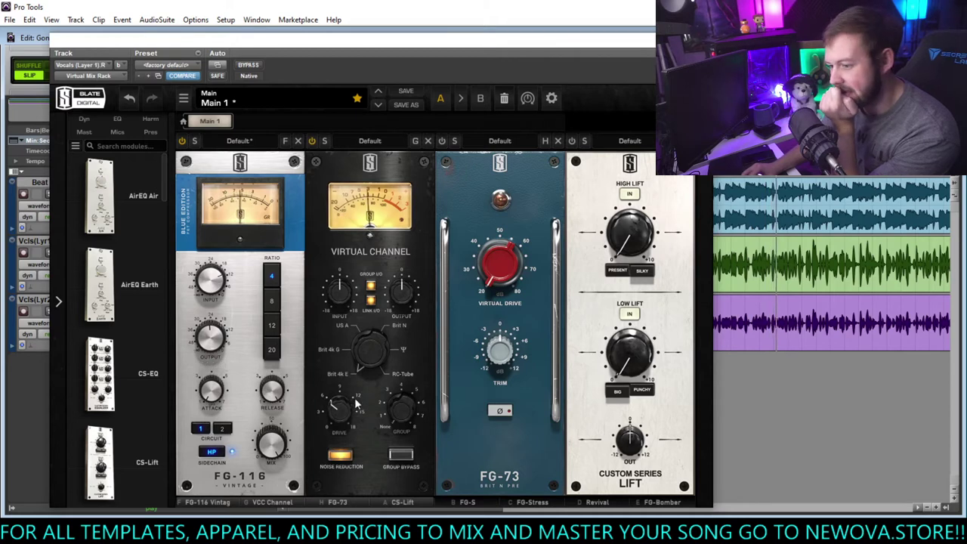
- Set Virtual Channel to the Ψ console with input at -4.57 dB, and enable FG-73 with Virtual Drive at 62.0 dB
click(402, 352)
drag(337, 294, 331, 308)
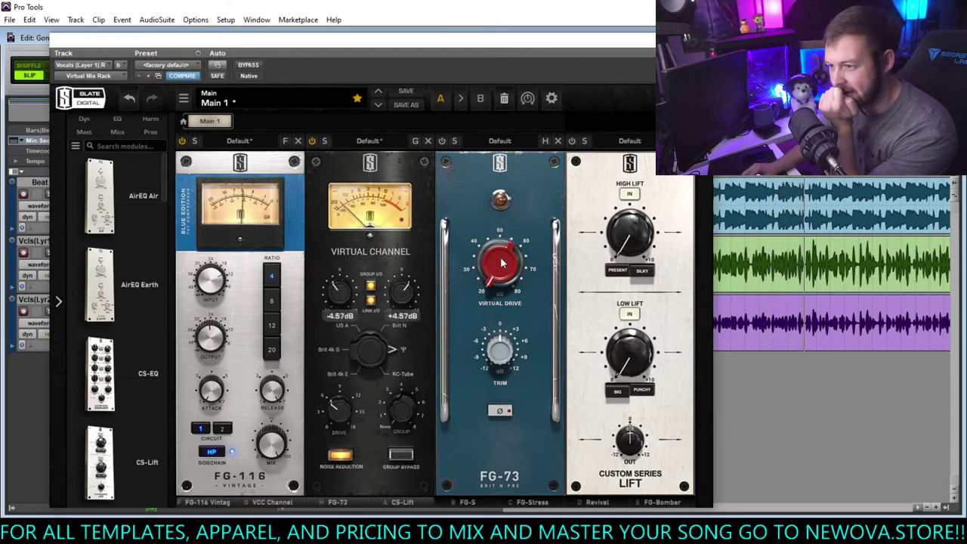
click(443, 142)
drag(503, 267, 509, 216)
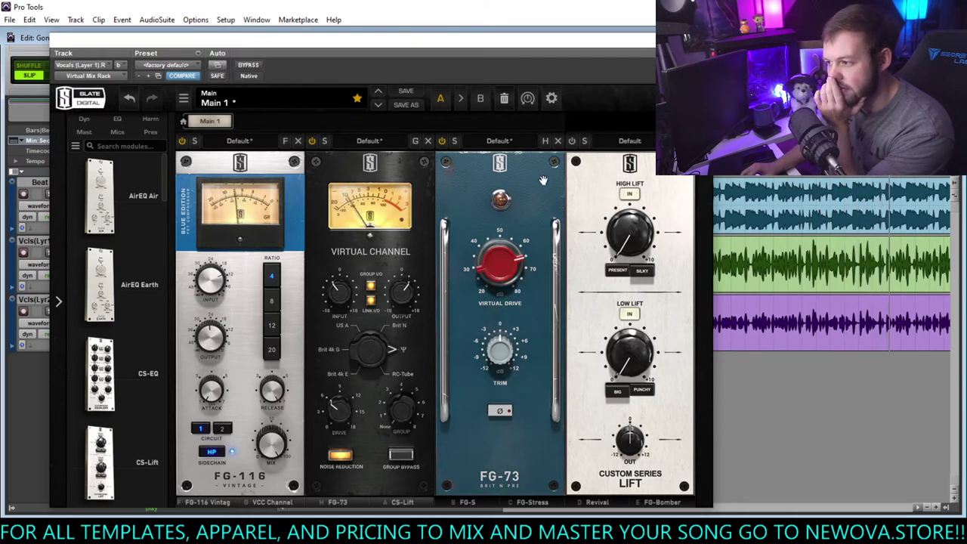
drag(499, 258, 494, 268)
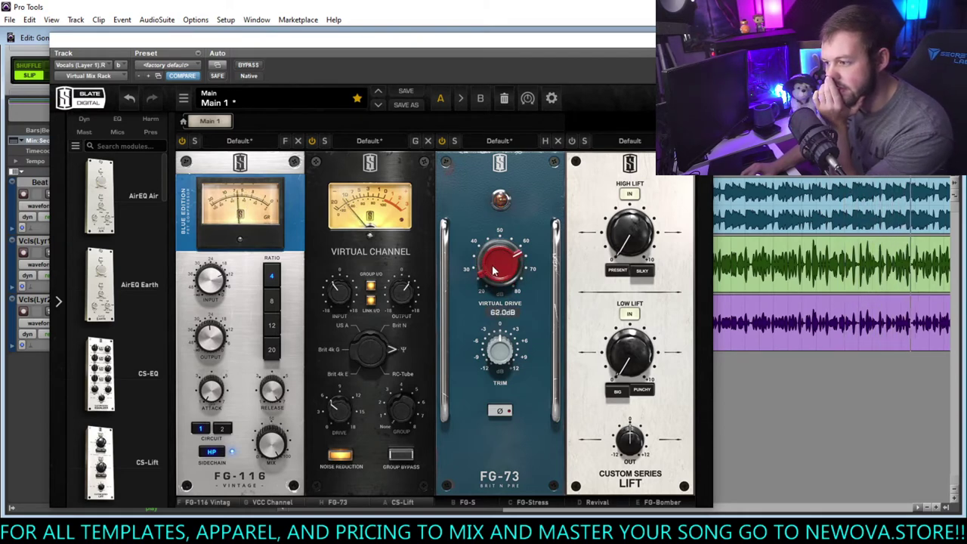
- Enable the Custom Series Lift module with a Silky high lift of 2.80 and a Big low lift of 2.14
click(573, 141)
click(643, 272)
drag(632, 253, 629, 203)
click(617, 391)
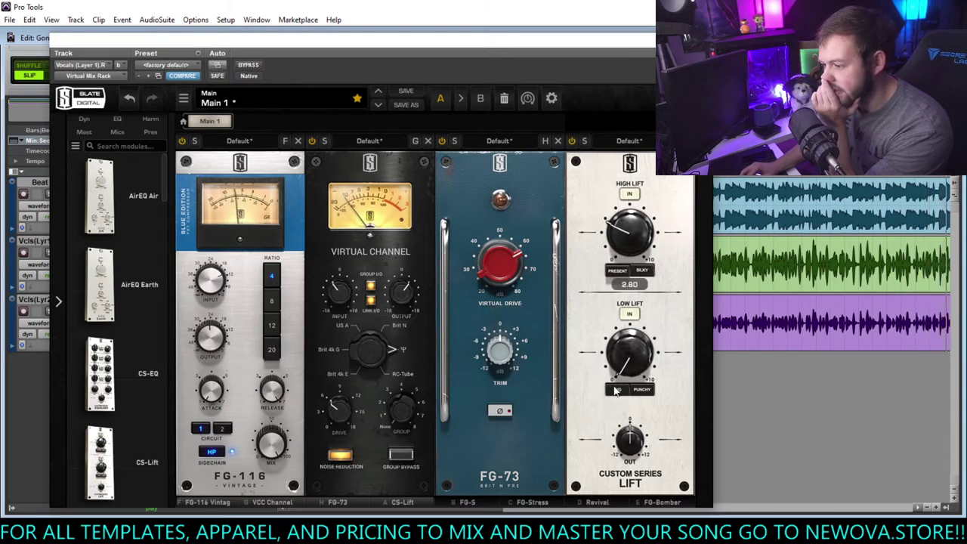
drag(631, 373, 630, 338)
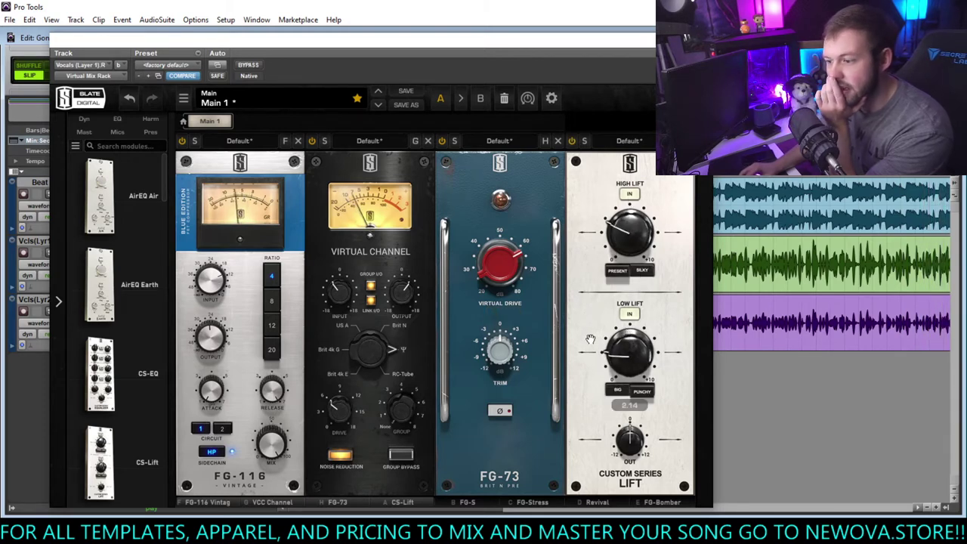
- Set the FG-S EQ's HF and HMF bands to their highest frequencies and boost both, with HF at about +9.32 dB
click(483, 502)
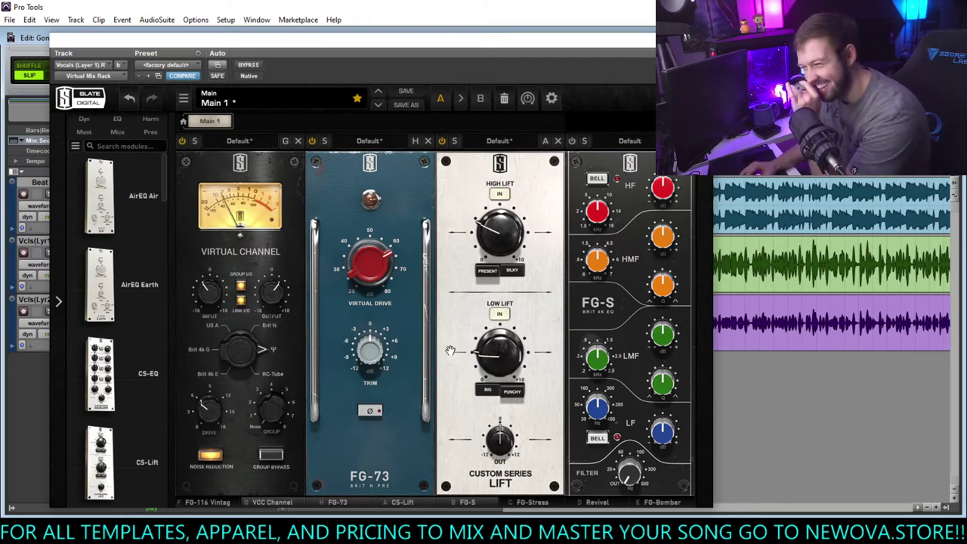
click(651, 504)
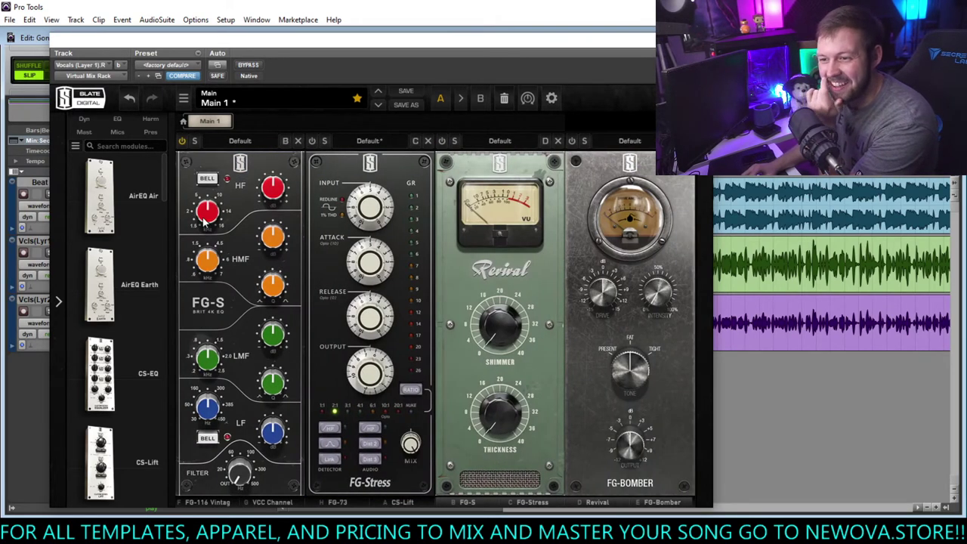
drag(204, 221, 206, 155)
drag(267, 191, 266, 154)
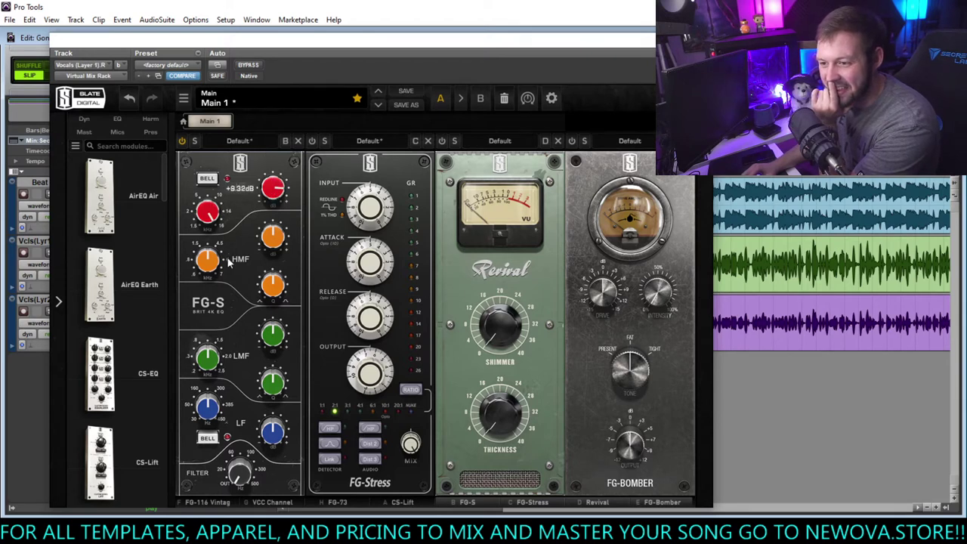
drag(212, 265, 214, 211)
drag(278, 239, 278, 207)
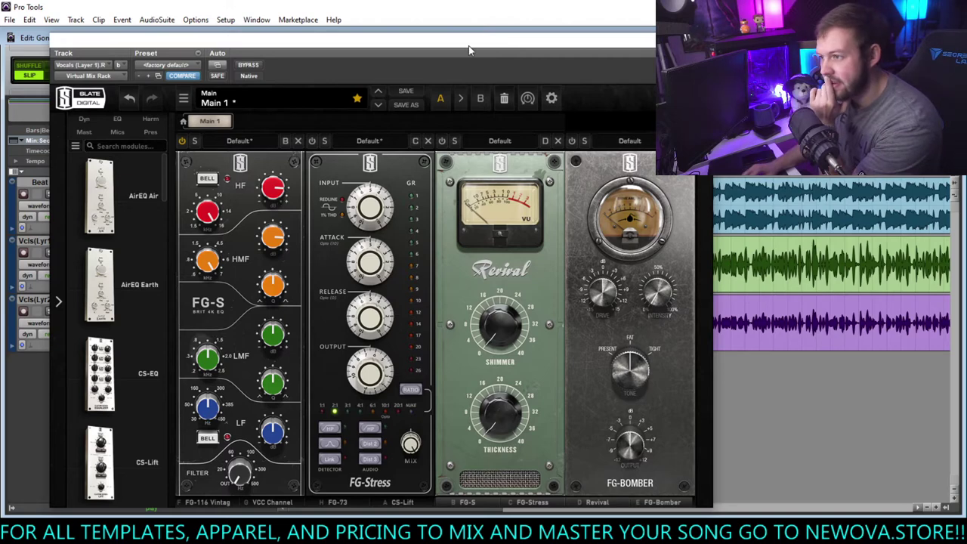
- Raise the Beat track's volume to +3.6 dB
drag(468, 50, 857, 175)
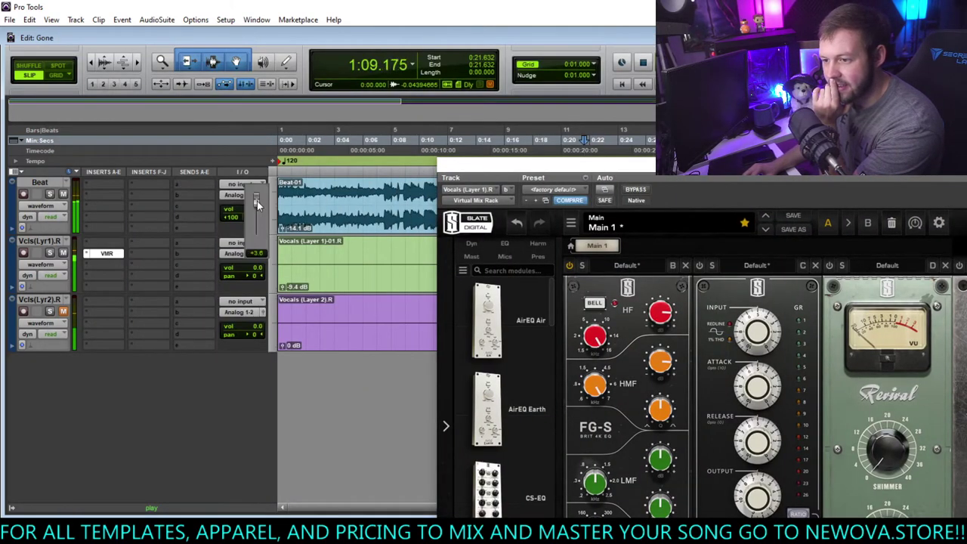
drag(257, 201, 256, 210)
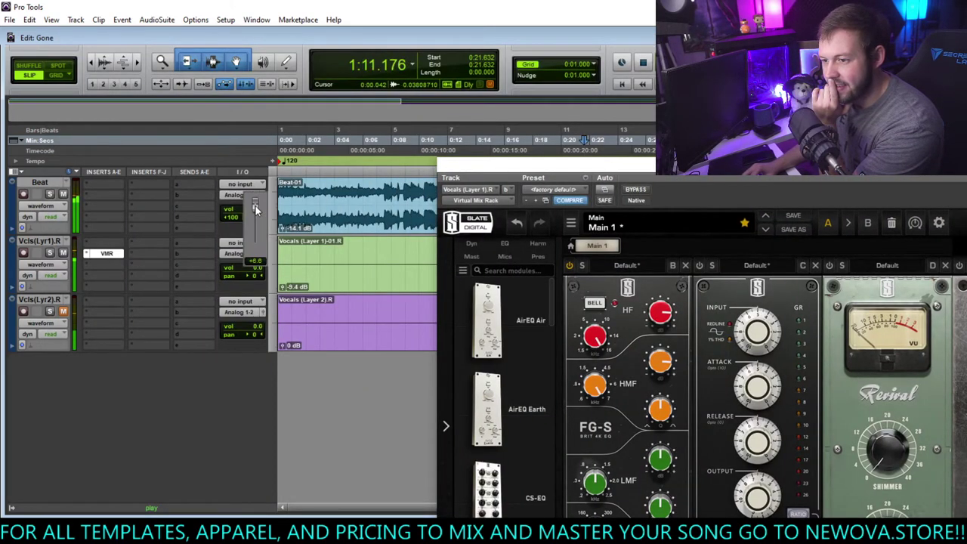
drag(522, 167, 436, 140)
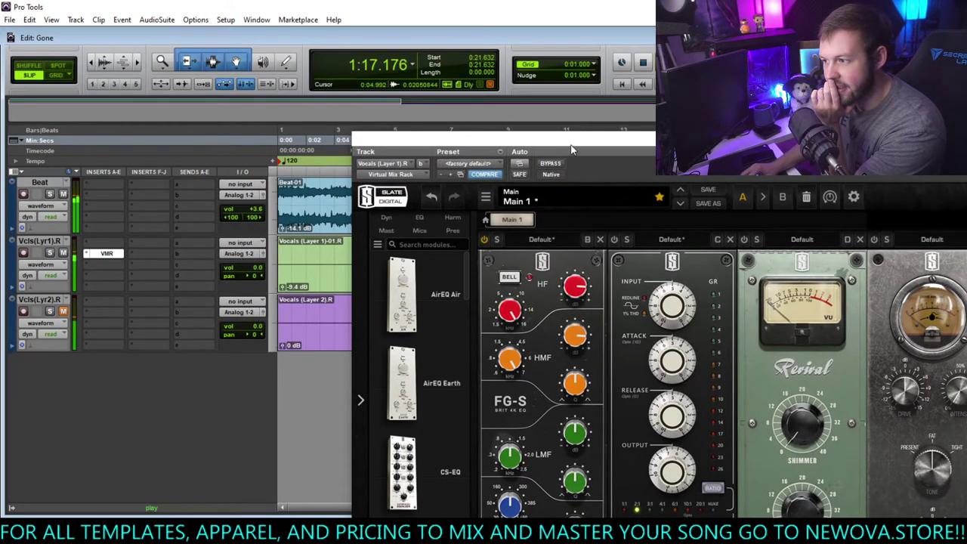
drag(572, 150, 303, 46)
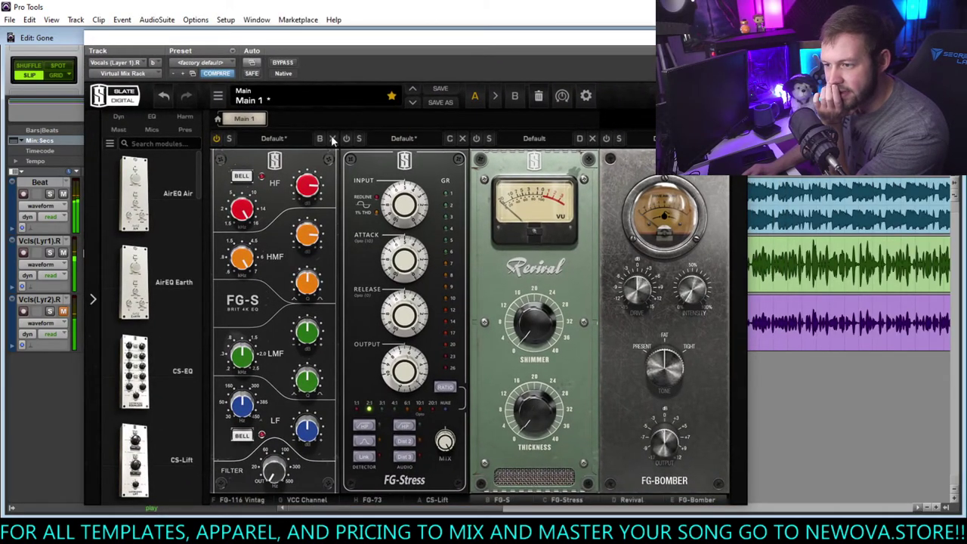
- Try a slight boost of the FG-S EQ's LMF band while adjusting its frequency
mouse_move(238, 359)
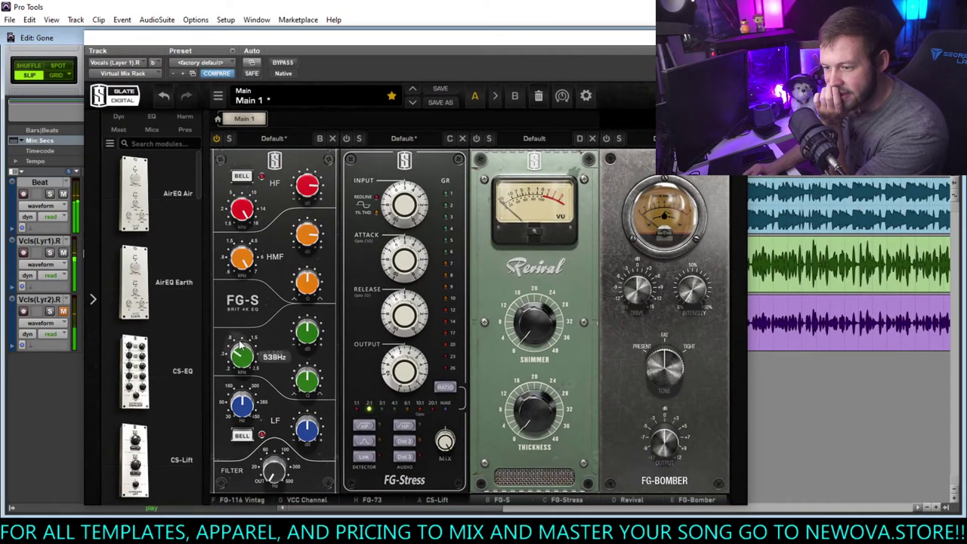
drag(239, 346, 241, 324)
mouse_move(319, 325)
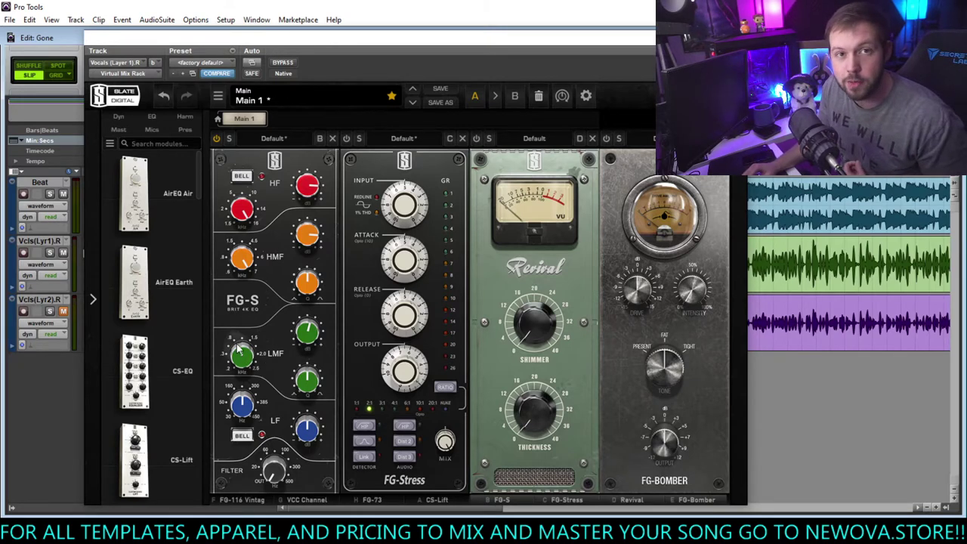
mouse_move(240, 347)
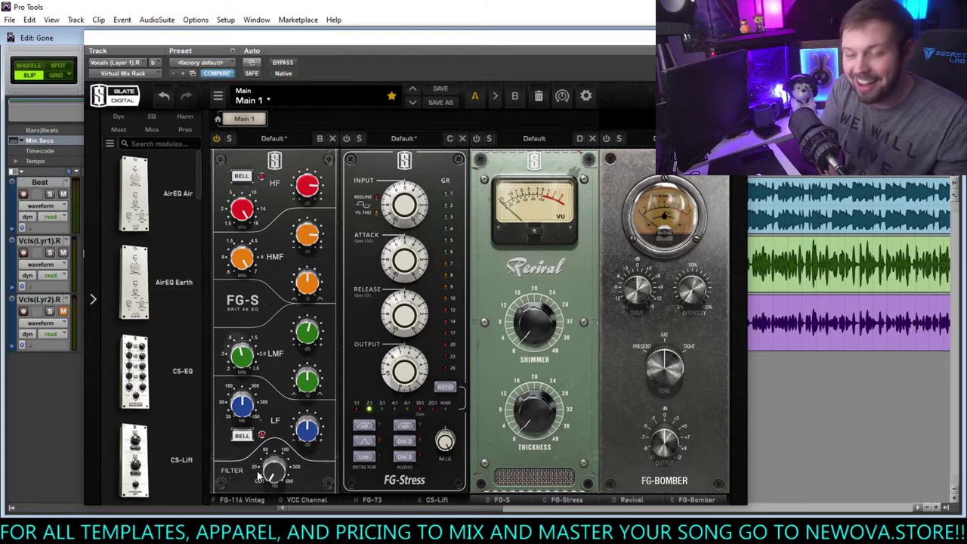
- During playback, raise the FG-S EQ's low-cut filter and enable FG-Stress with input at 5.70 and its output adjusted
key(space)
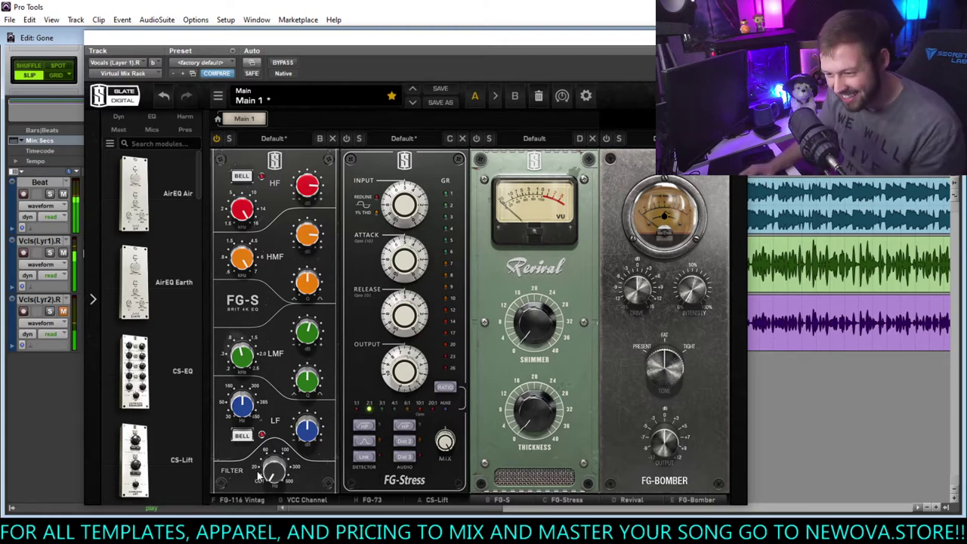
drag(272, 475, 275, 438)
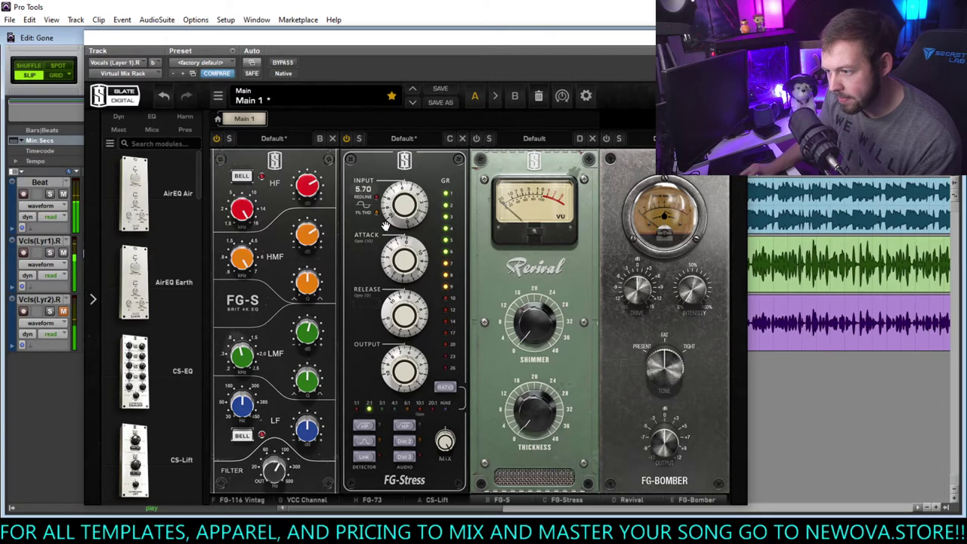
drag(398, 381, 398, 376)
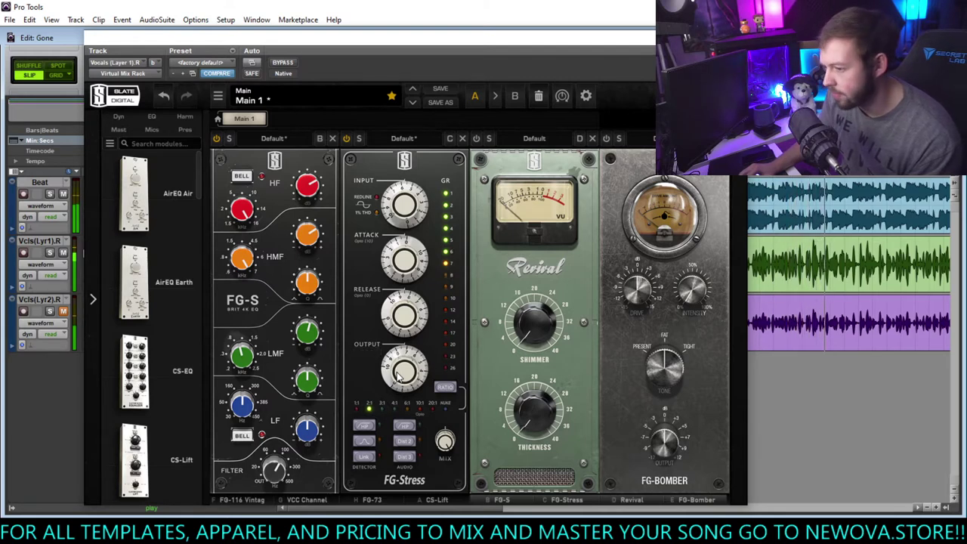
- Sweep the FG-S EQ's LMF band with a +15.0 dB boost, then reduce its gain to about +3.58 dB
drag(238, 357, 238, 367)
drag(306, 335, 306, 305)
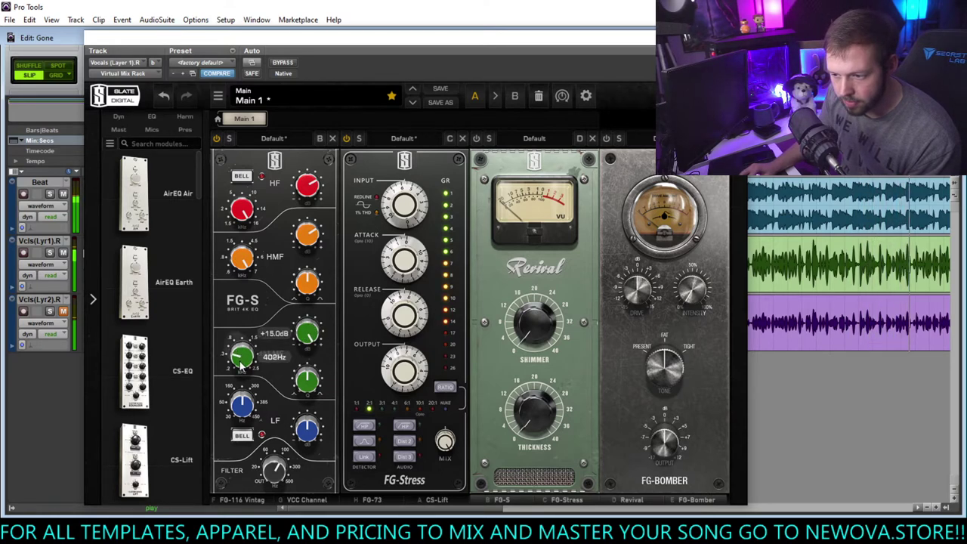
mouse_move(240, 354)
mouse_down()
mouse_move(243, 310)
mouse_move(246, 341)
mouse_up()
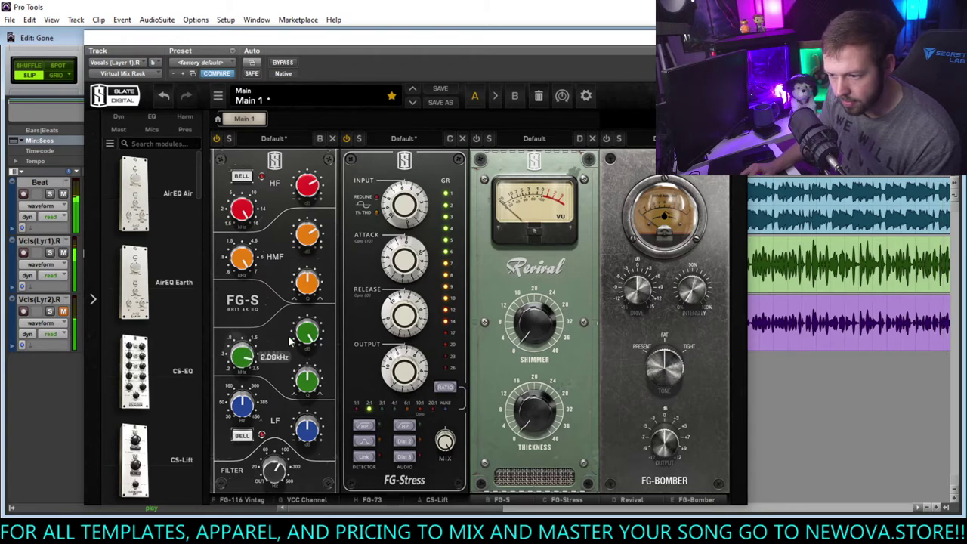
drag(306, 339, 323, 286)
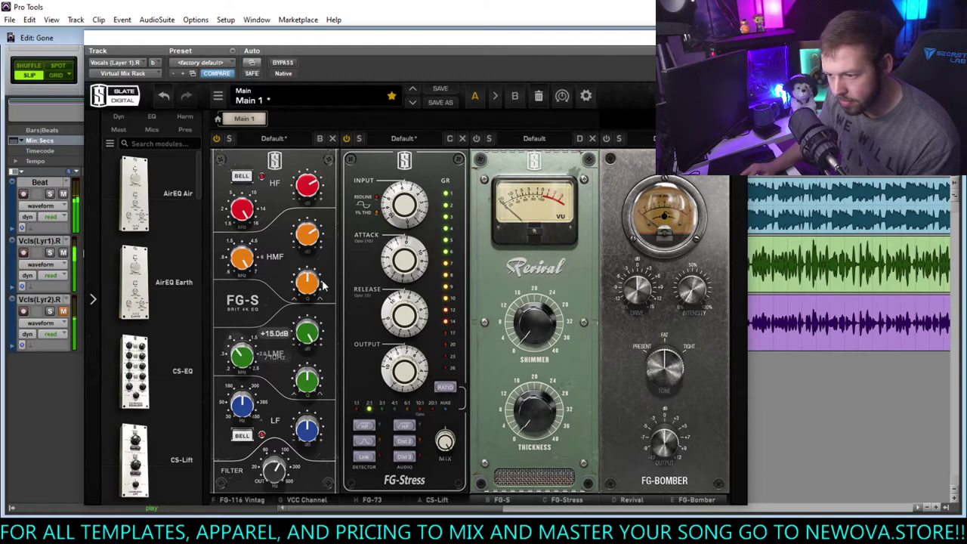
drag(248, 354, 247, 360)
drag(303, 330, 297, 355)
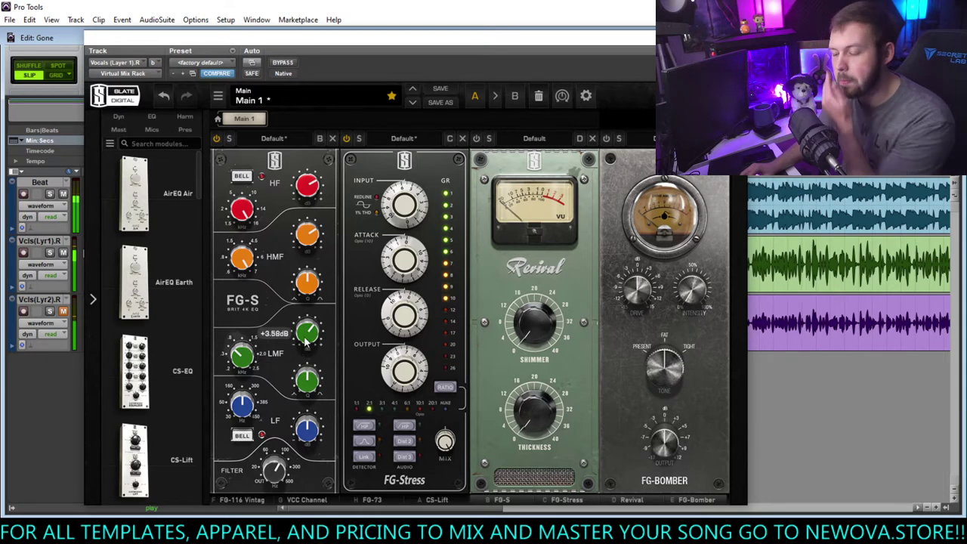
drag(306, 341, 306, 345)
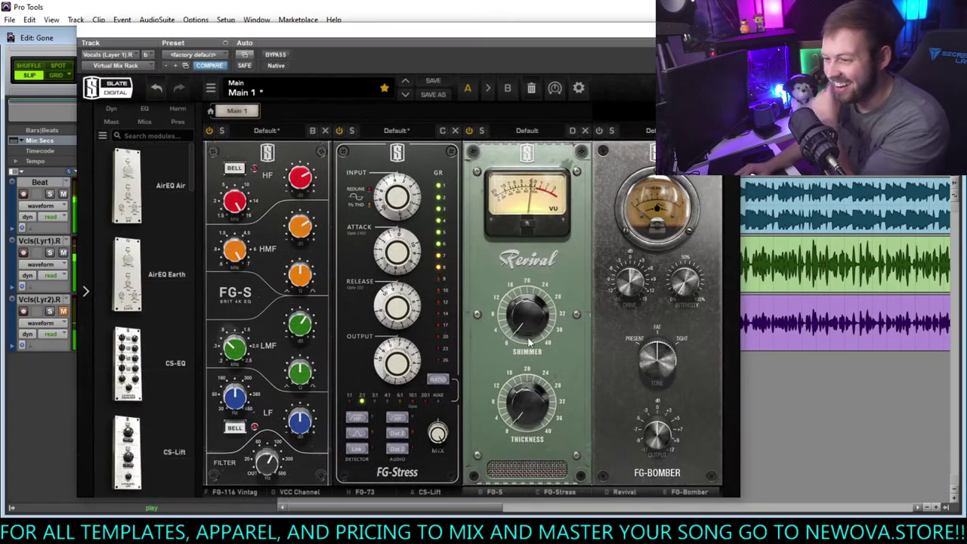
- Set Revival's Shimmer to 10.2 and Thickness to 8.45, then enable FG-Bomber and try its drive, intensity and tone
drag(529, 341, 523, 362)
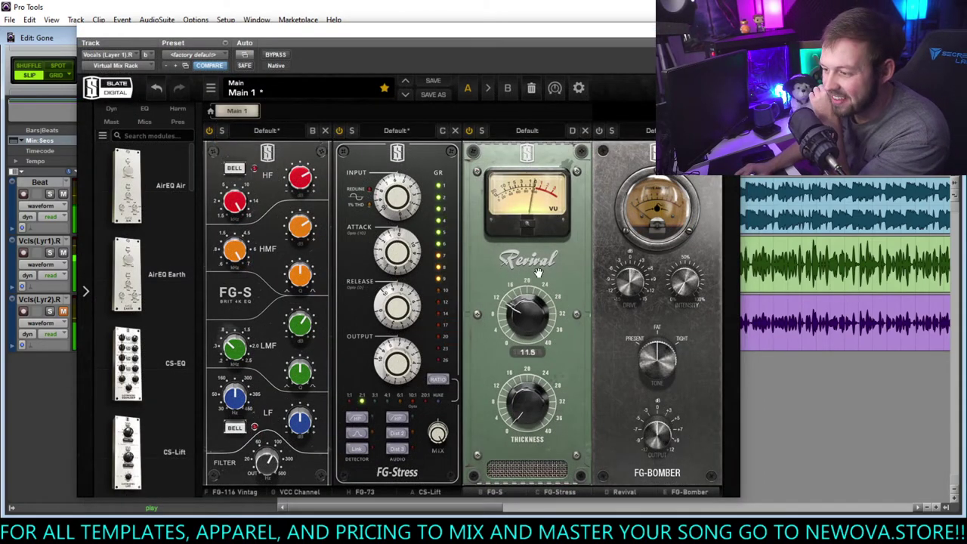
drag(522, 396, 521, 345)
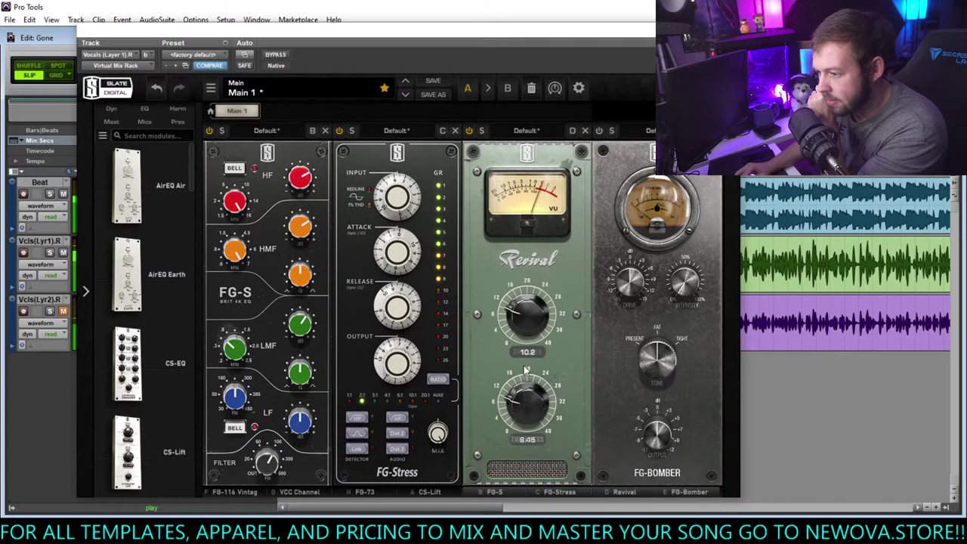
click(599, 131)
drag(626, 272, 622, 285)
drag(681, 284, 685, 264)
drag(659, 352, 624, 370)
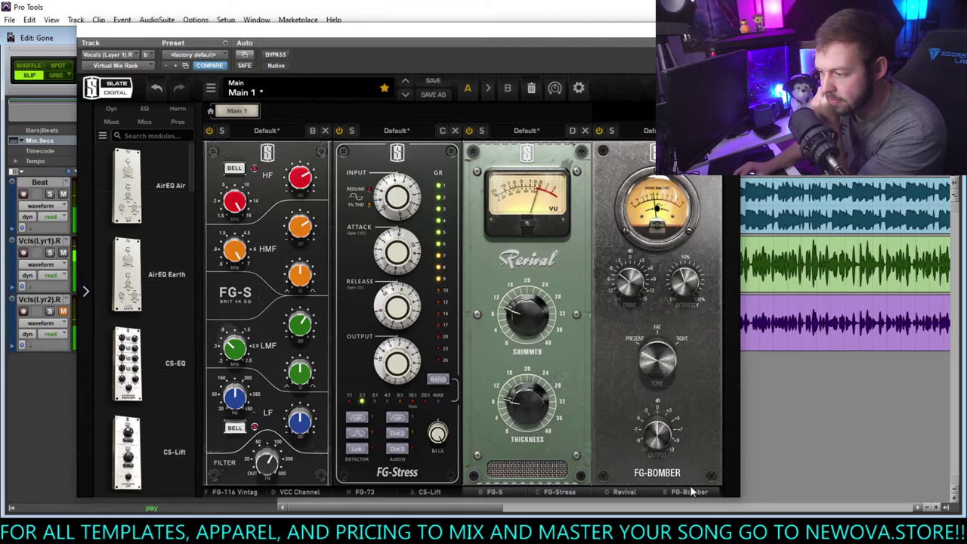
click(730, 30)
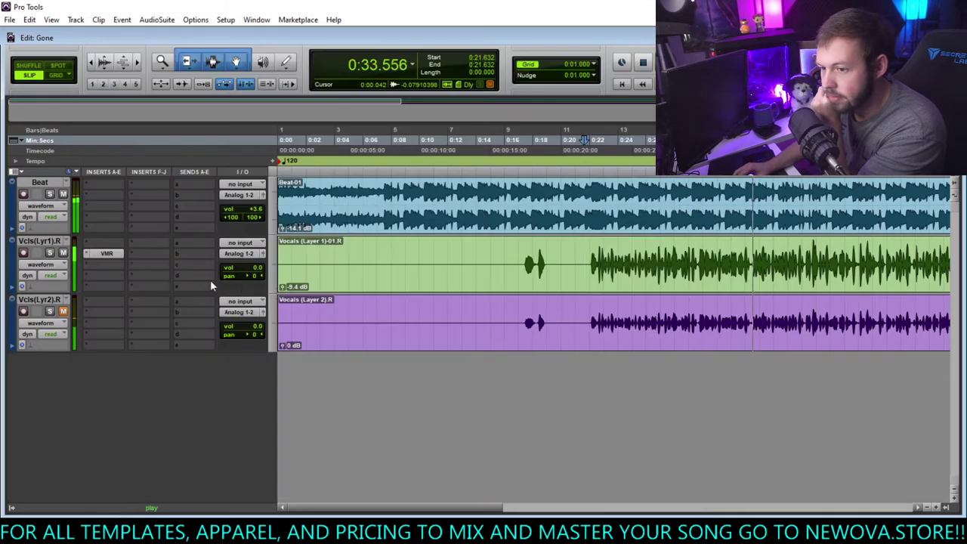
- Insert the mono Eiosis E2Deesser after VMR on the first vocal layer and reposition its window
click(106, 262)
mouse_move(143, 283)
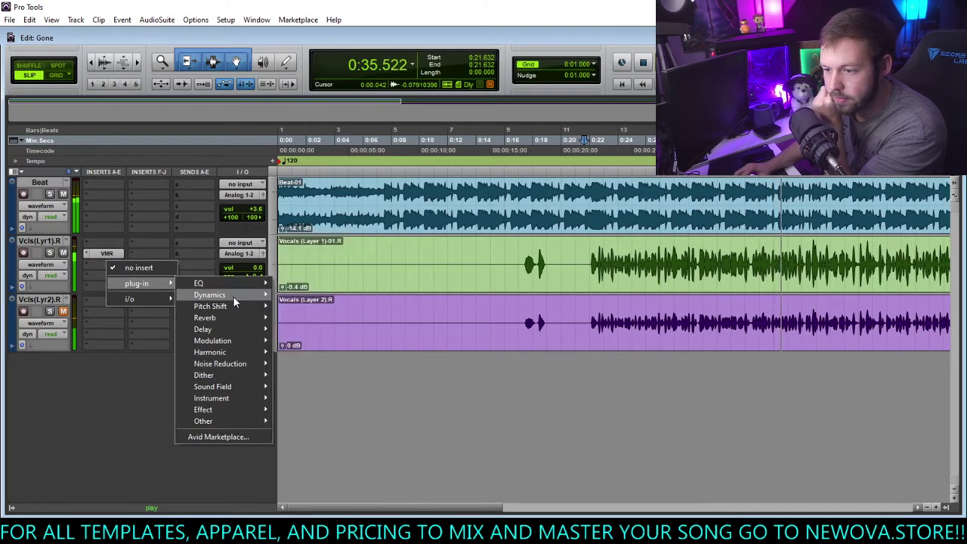
mouse_move(234, 297)
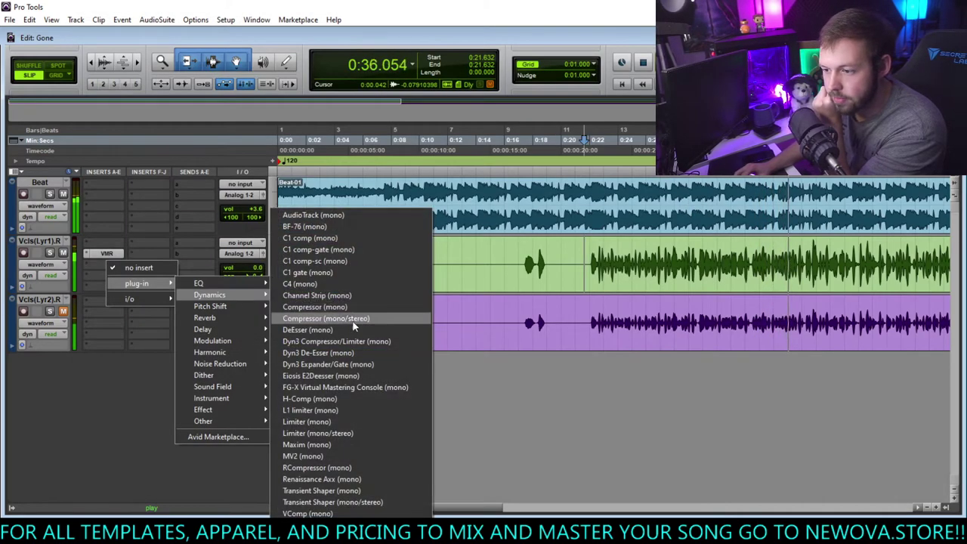
click(349, 375)
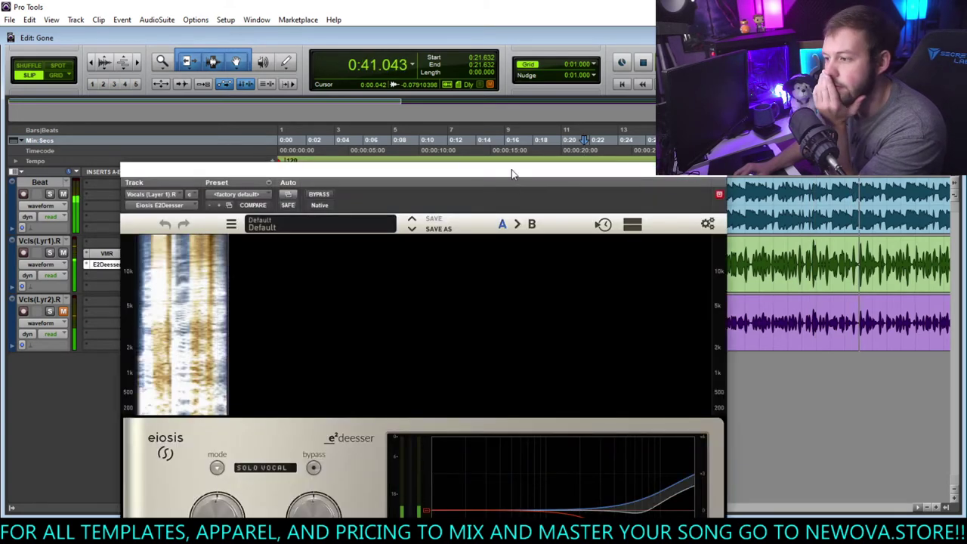
drag(512, 174, 475, 54)
- Load the de-esser's Classic HiCut Split Band preset and adjust its amount and sensitivity
click(250, 100)
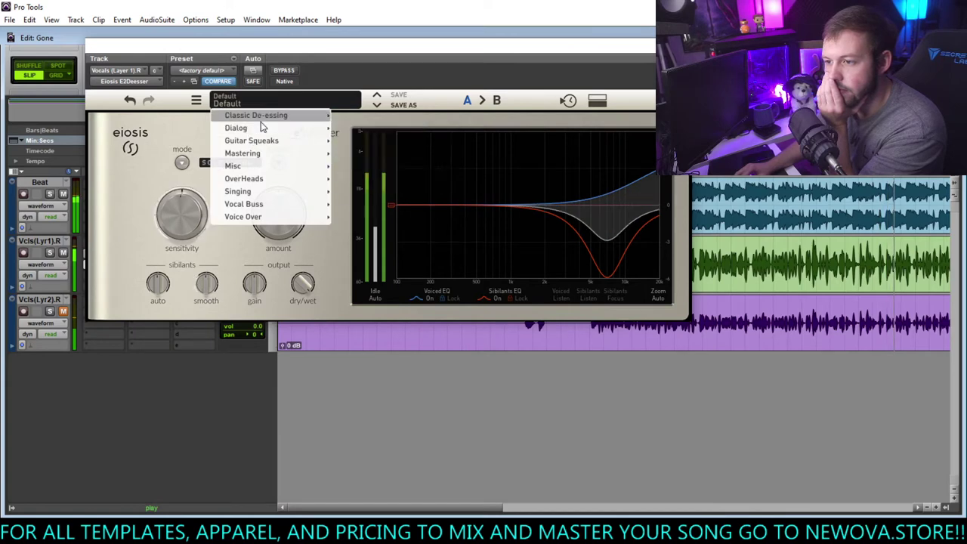
mouse_move(257, 115)
click(377, 129)
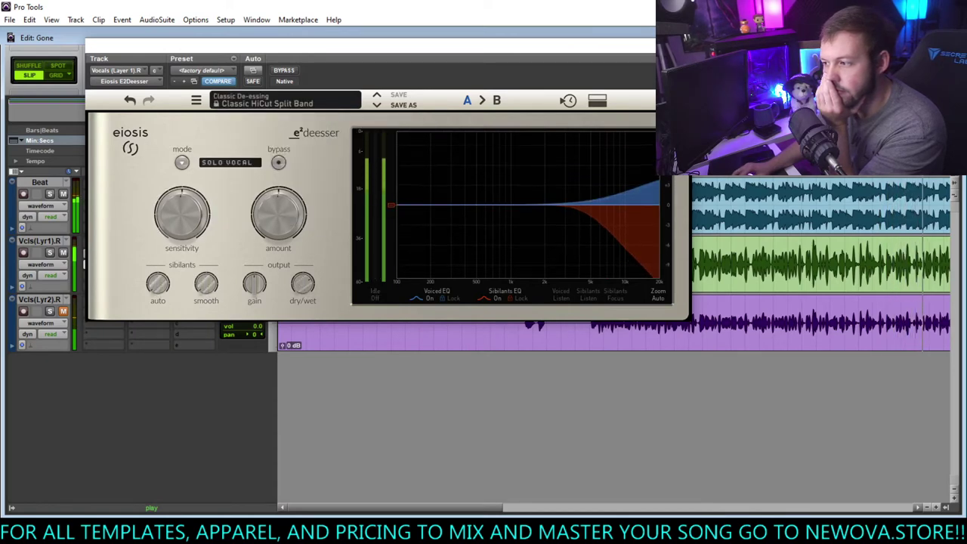
drag(264, 206, 260, 229)
drag(170, 214, 170, 219)
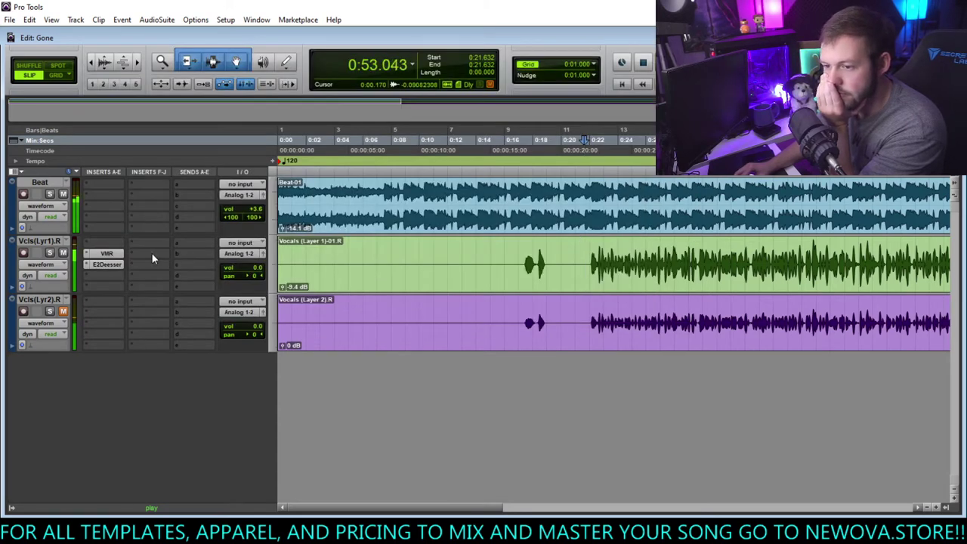
- Insert the mono Q8 equalizer on the first vocal layer and reposition its window over the tracks
click(154, 259)
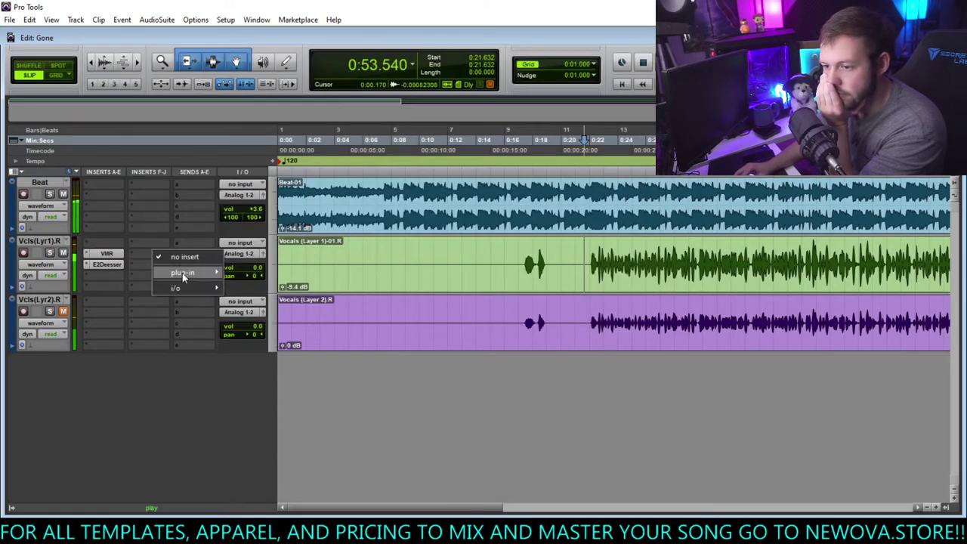
mouse_move(193, 272)
mouse_move(254, 273)
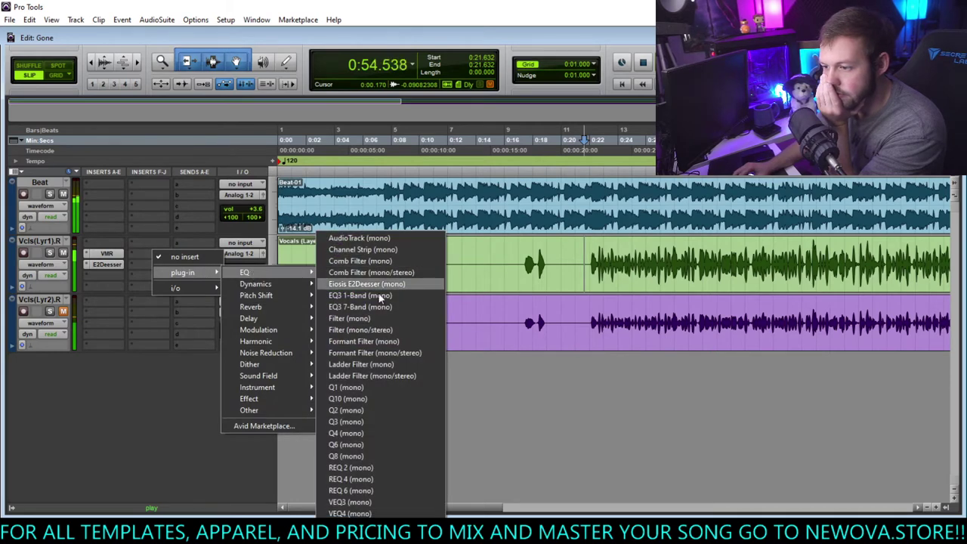
click(368, 457)
drag(352, 46, 411, 106)
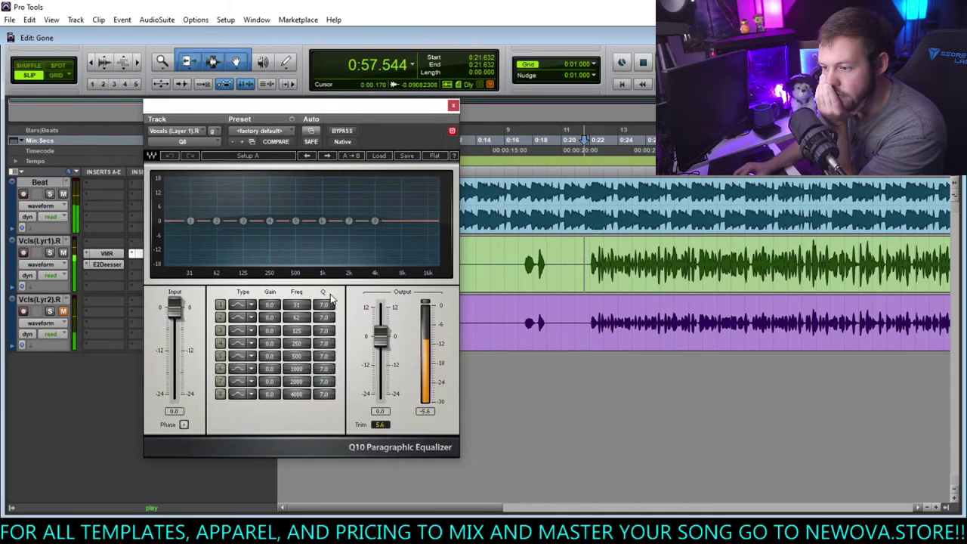
- Enable Q8 band 8, sweep it as a narrow boost, and set a -4.7 dB cut at 6169 Hz with Q 29.1
click(222, 397)
drag(267, 396, 269, 333)
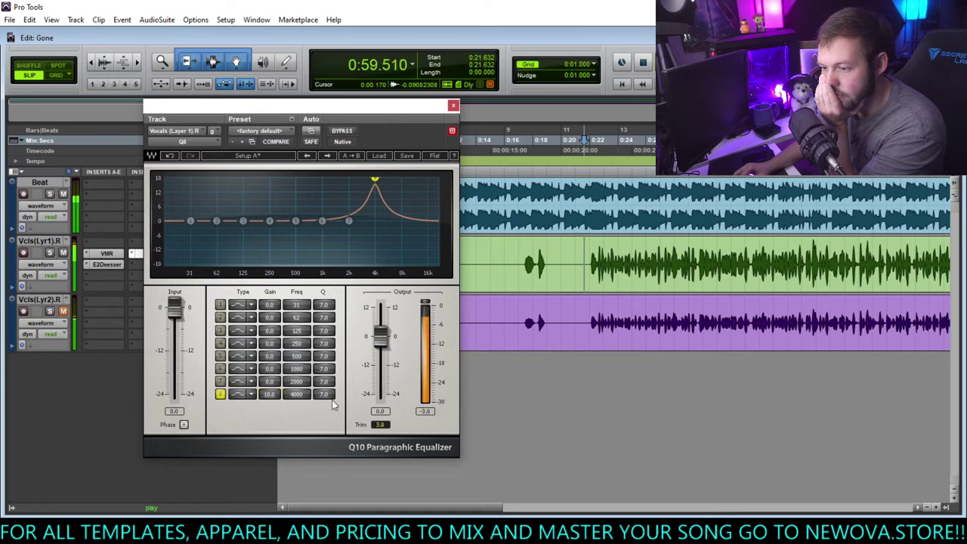
drag(324, 393, 323, 348)
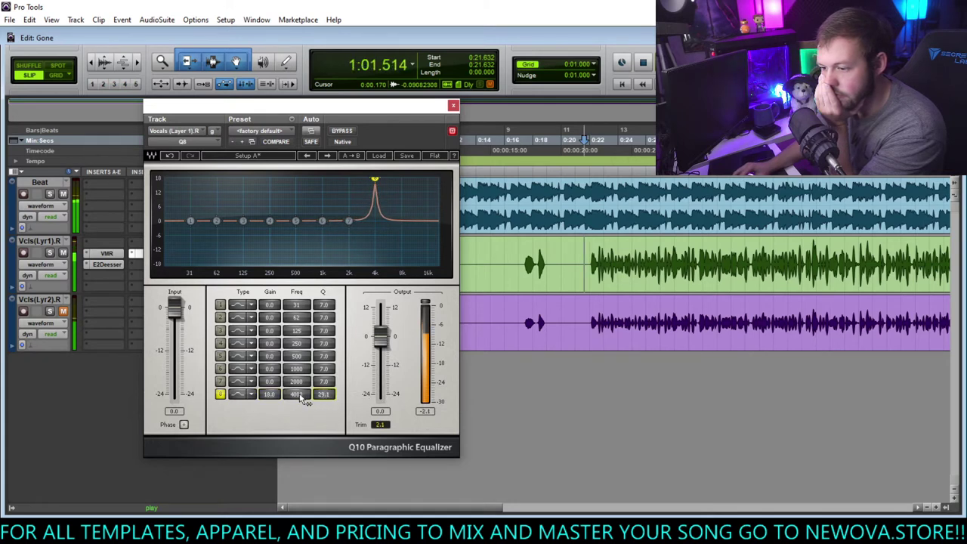
drag(300, 396, 301, 357)
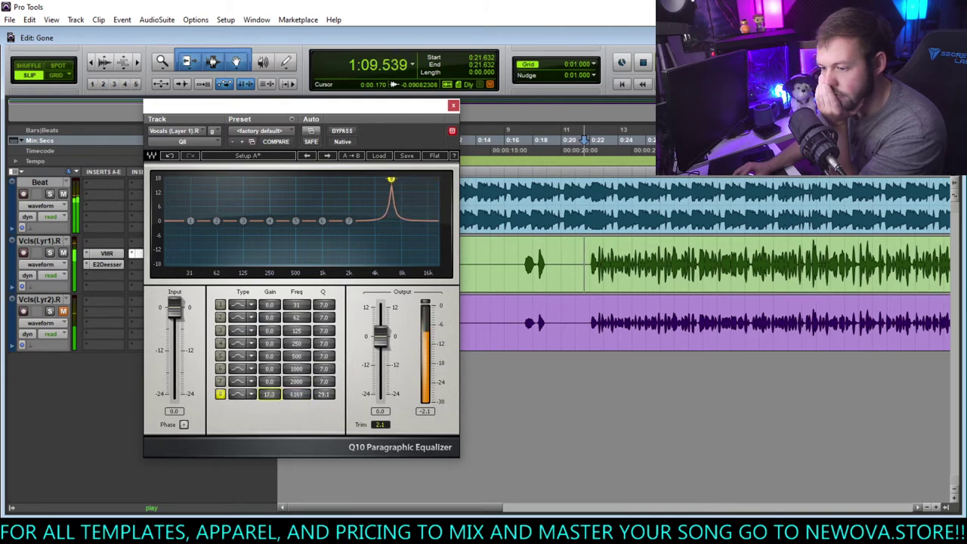
drag(269, 394, 270, 419)
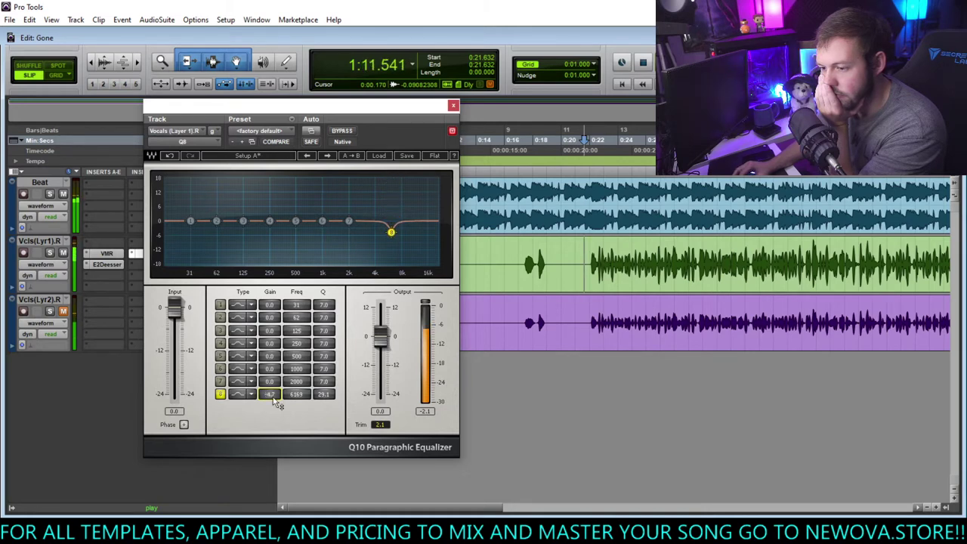
- Boost and sweep Q8 band 7, then set it to a -5.7 dB cut at 2165 Hz with Q 43.0
drag(270, 380, 270, 357)
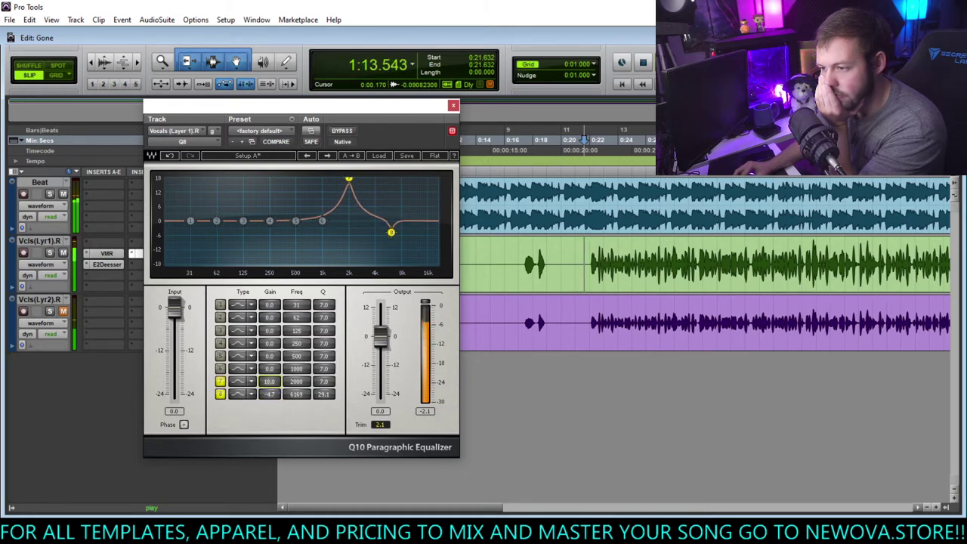
drag(325, 384, 325, 355)
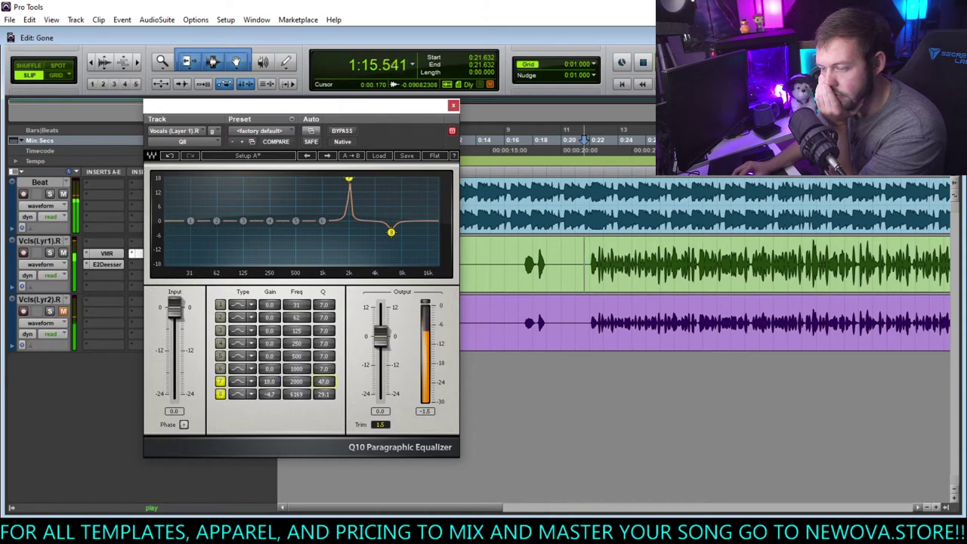
drag(291, 386, 278, 417)
- Enable Q8 band 6 and set a narrow -6.4 dB cut at 993 Hz with Q 58.5
click(220, 370)
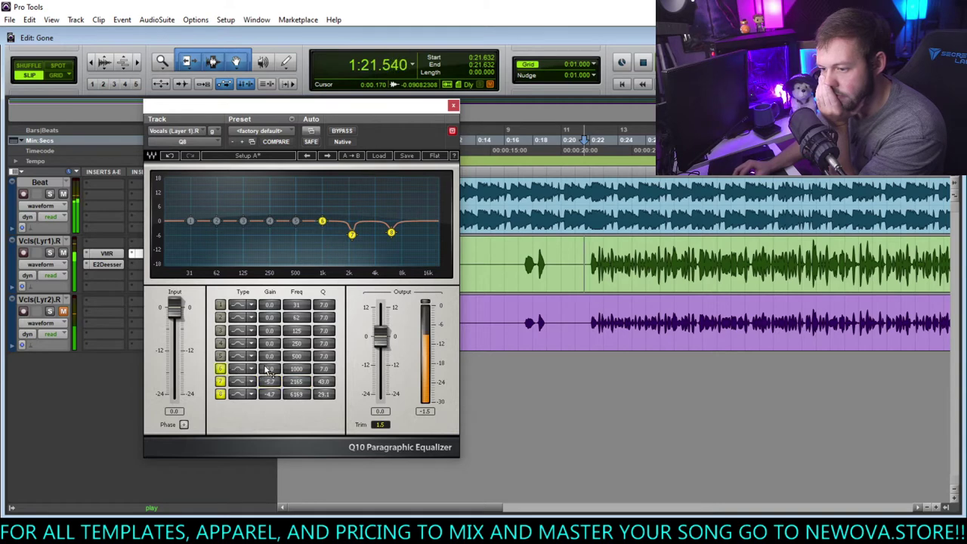
drag(266, 368, 266, 337)
drag(324, 370, 269, 325)
- Enable Q8 band 5 and set a -5.8 dB cut at 500 Hz with Q 23.2
click(221, 355)
drag(323, 356, 323, 340)
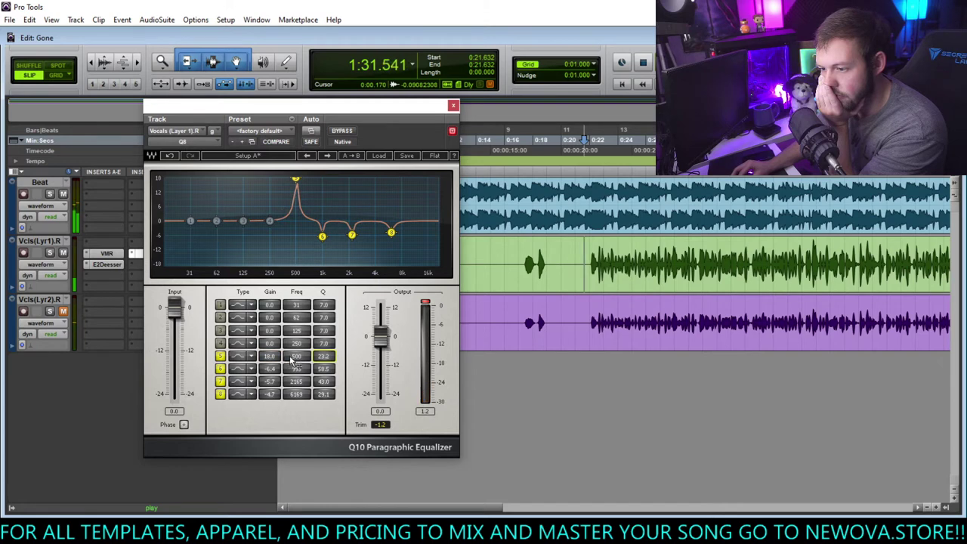
drag(271, 362, 270, 402)
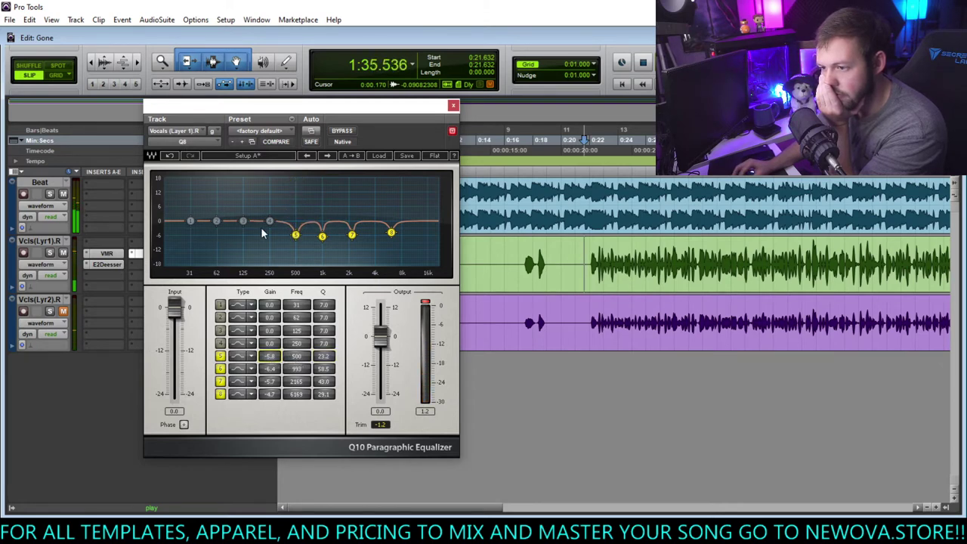
- Sweep a narrowed Q8 band 4 boost with the first vocal layer soloed, then cut it by -4.8 dB at 354 Hz
drag(270, 220, 262, 178)
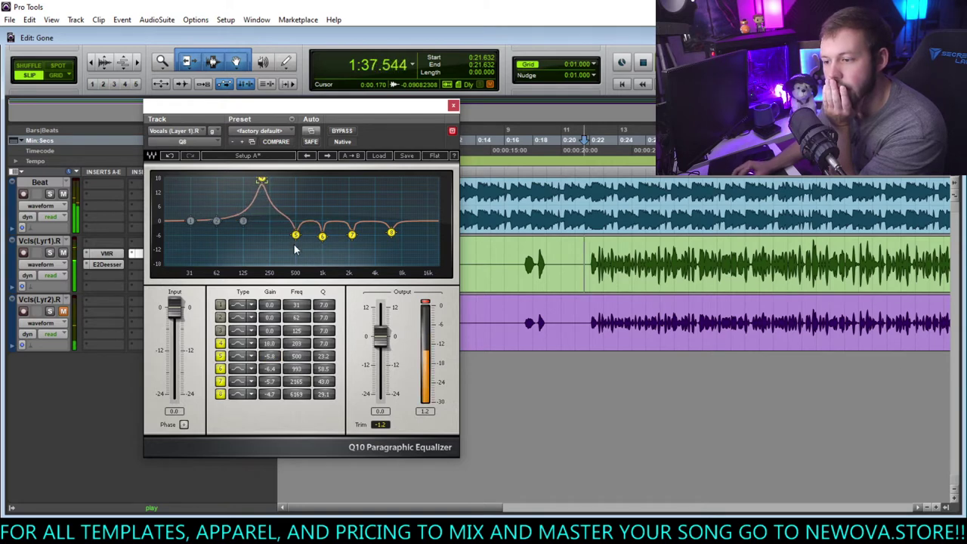
drag(324, 345, 296, 344)
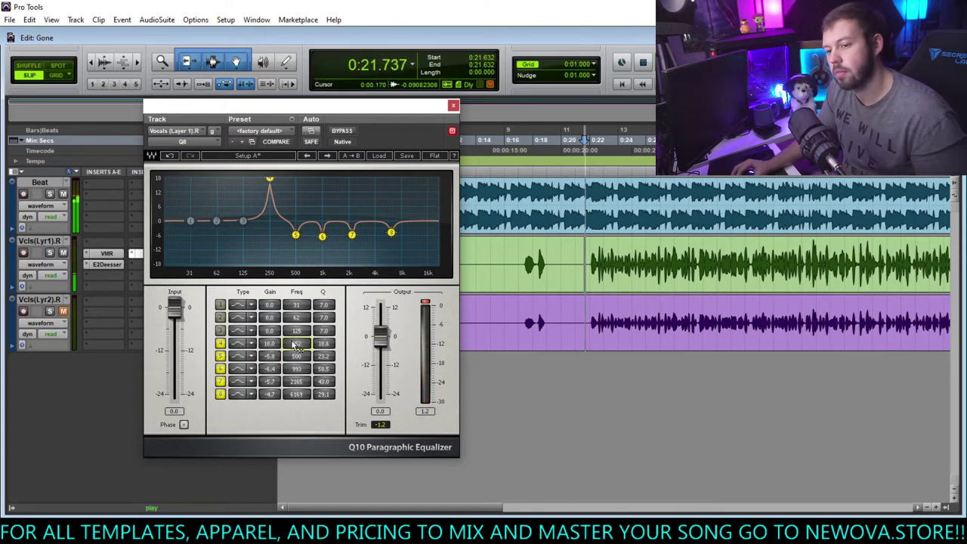
drag(296, 344, 296, 344)
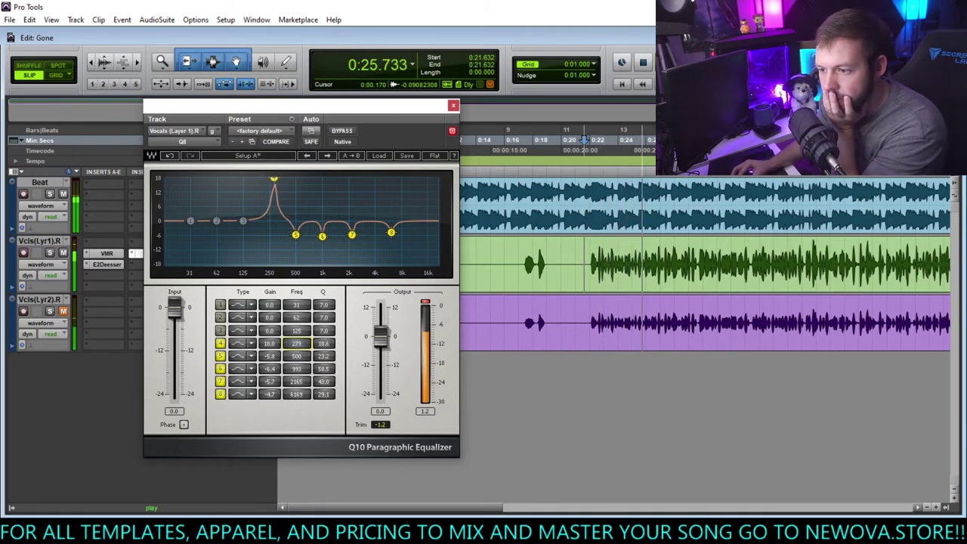
click(50, 253)
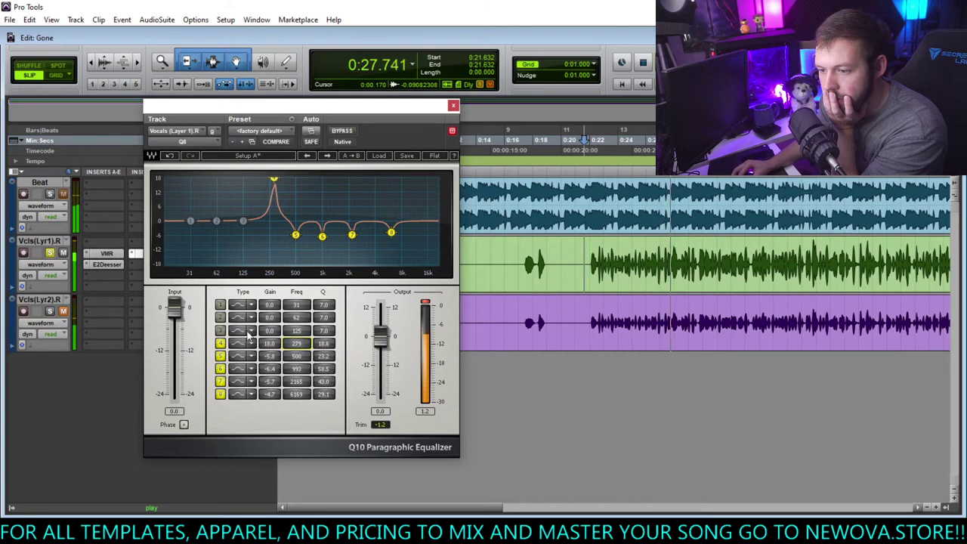
drag(296, 343, 270, 373)
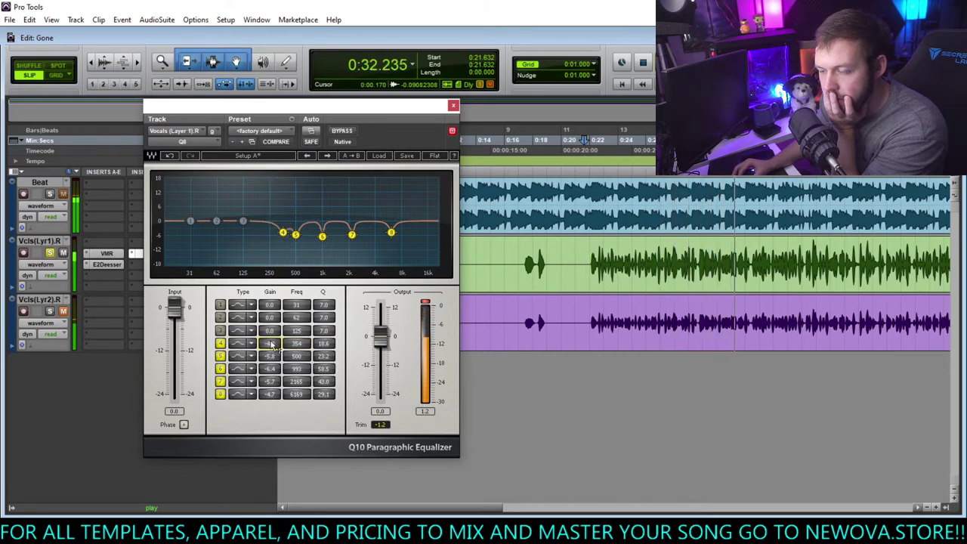
- Compare the soloed vocal with the Q8 bypassed and active, then stop playback
click(342, 131)
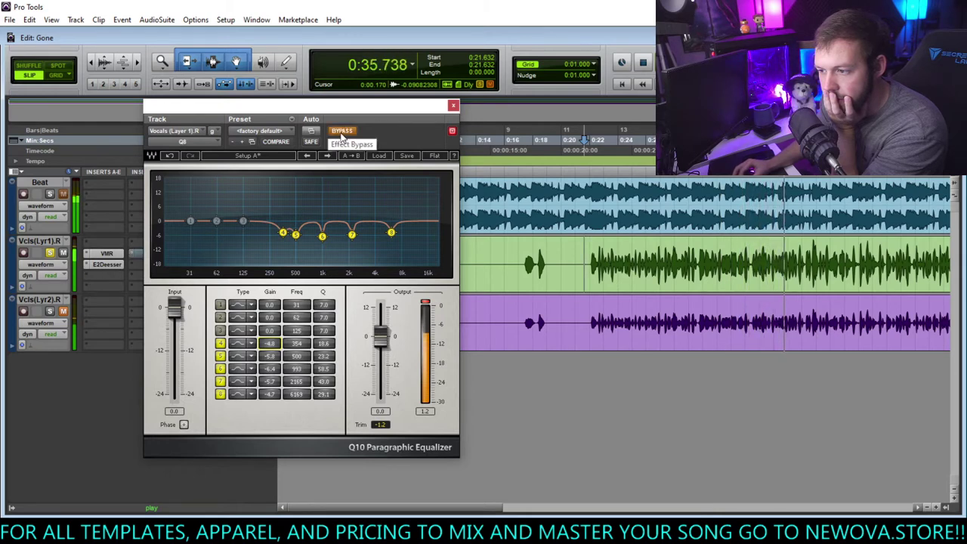
click(341, 133)
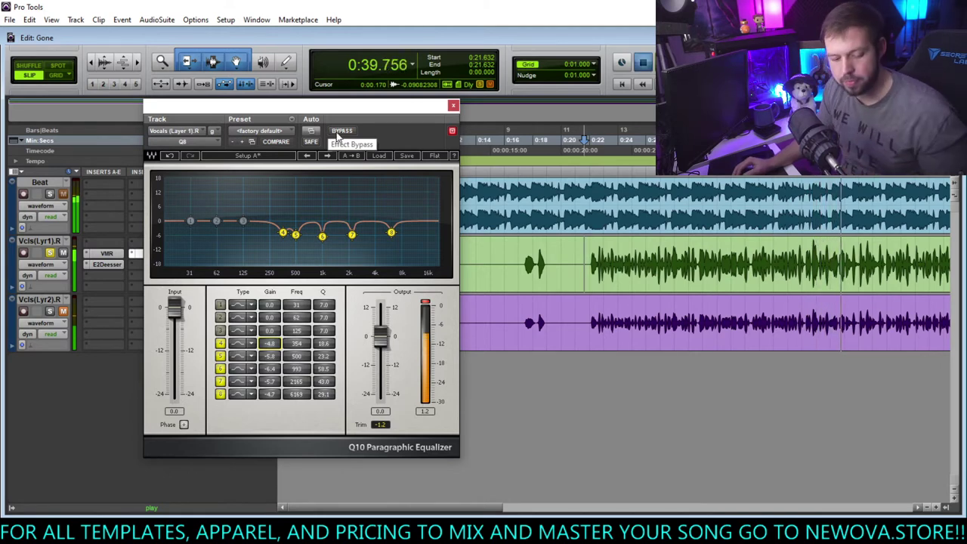
key(space)
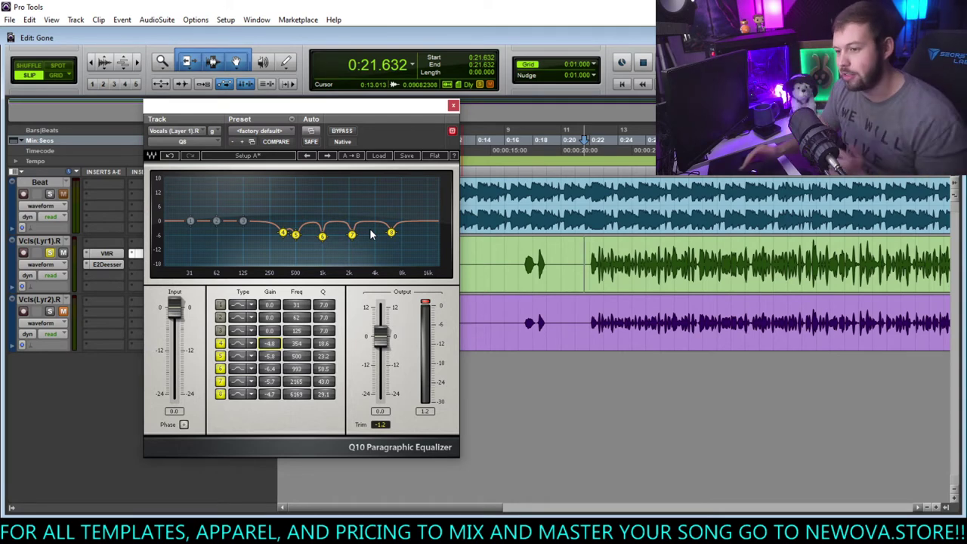
- Close the Q8, then unsolo the first vocal layer and listen to it against the beat
click(454, 106)
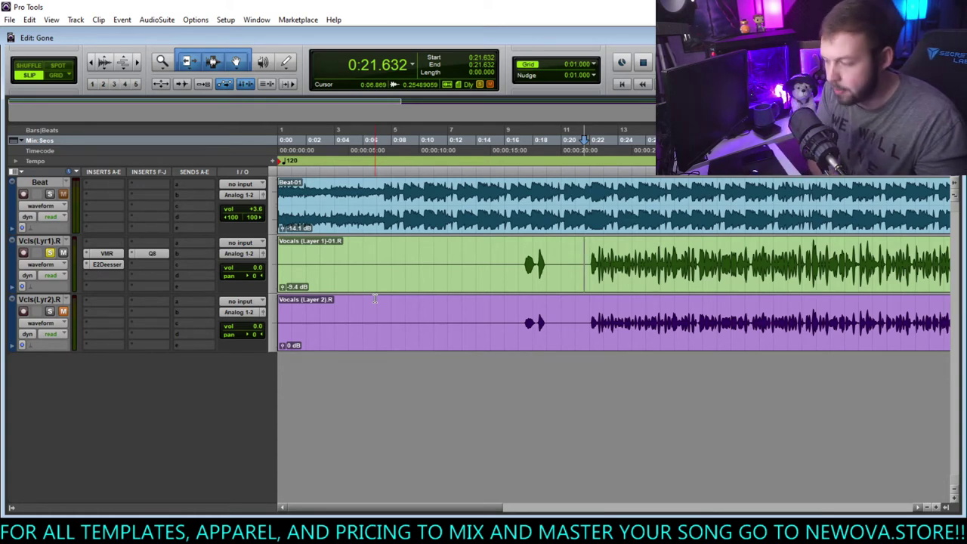
key(space)
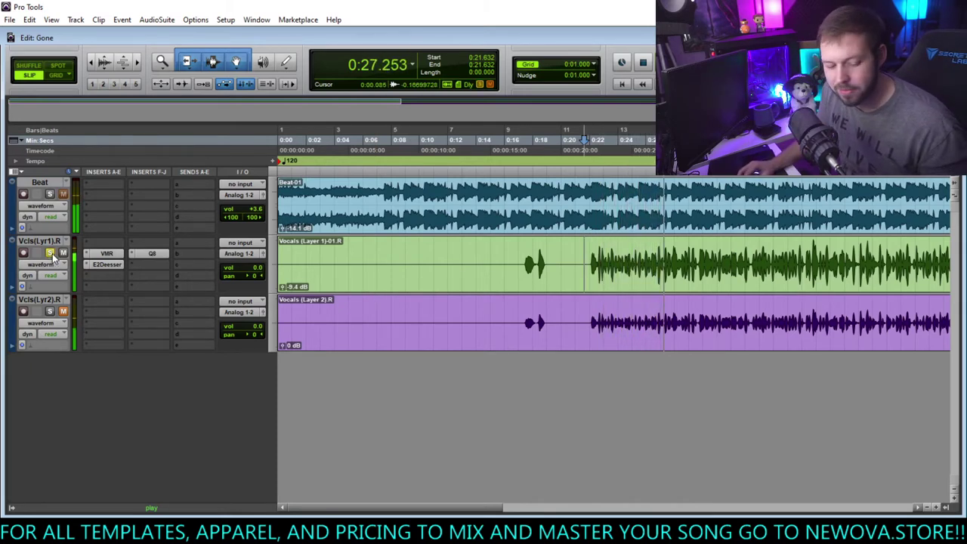
key(space)
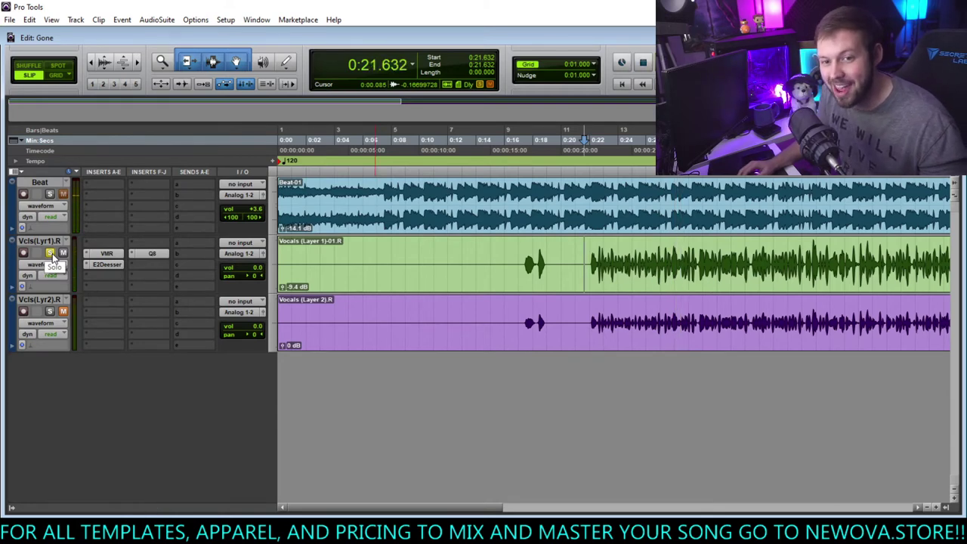
key(space)
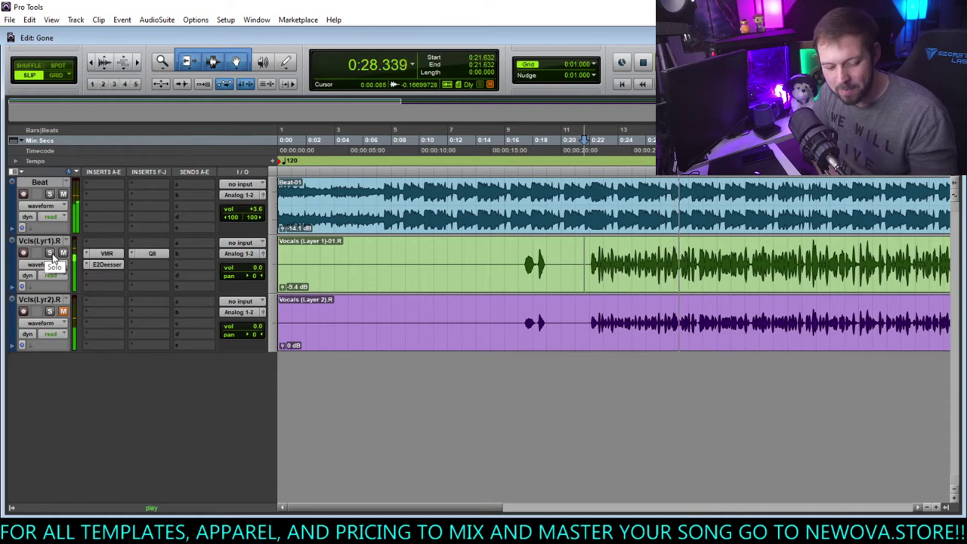
key(space)
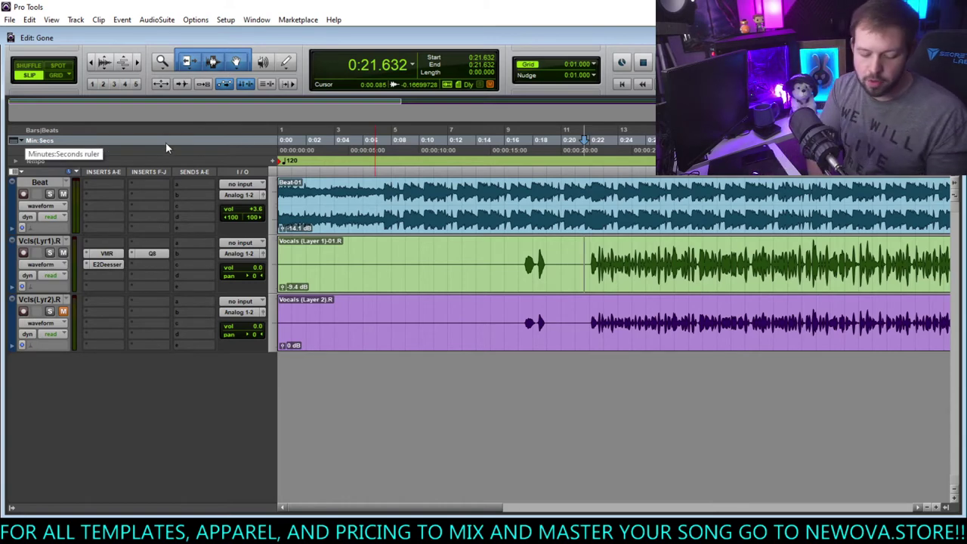
- Create two new stereo Aux Input tracks
key(ctrl+shift+n)
click(427, 186)
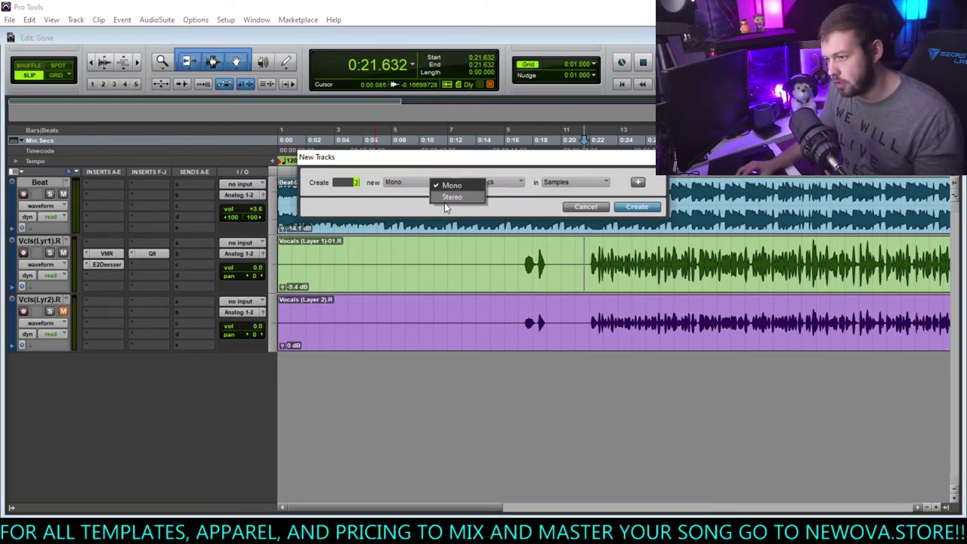
click(450, 197)
click(500, 185)
click(518, 197)
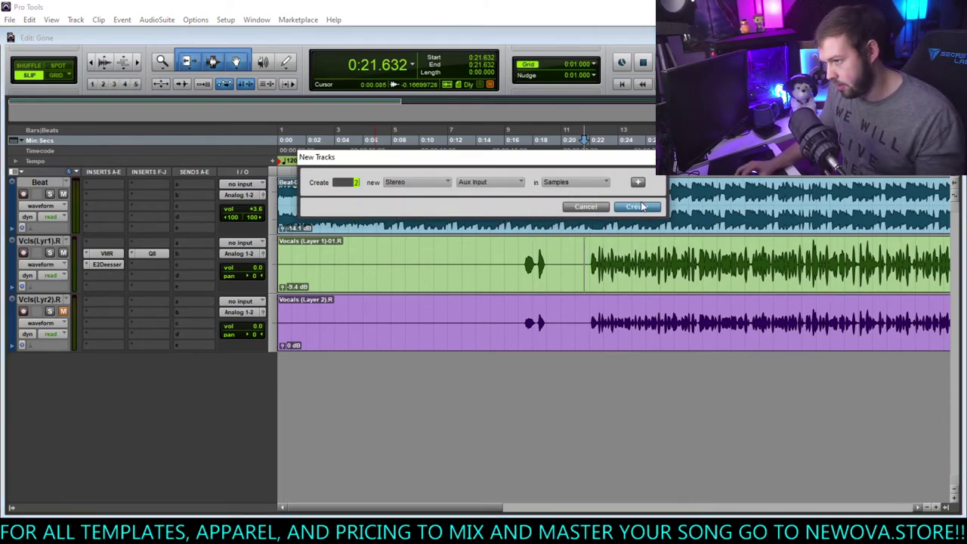
click(634, 207)
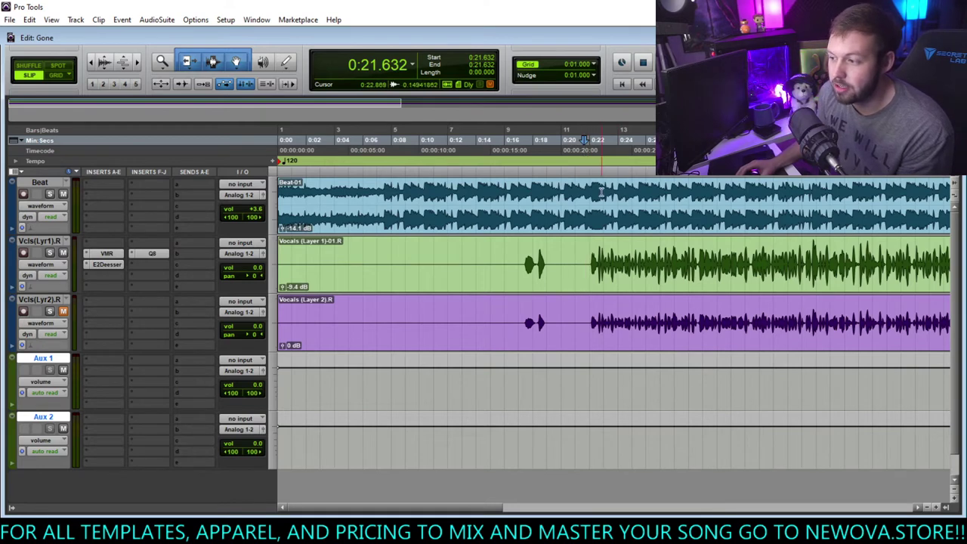
click(50, 253)
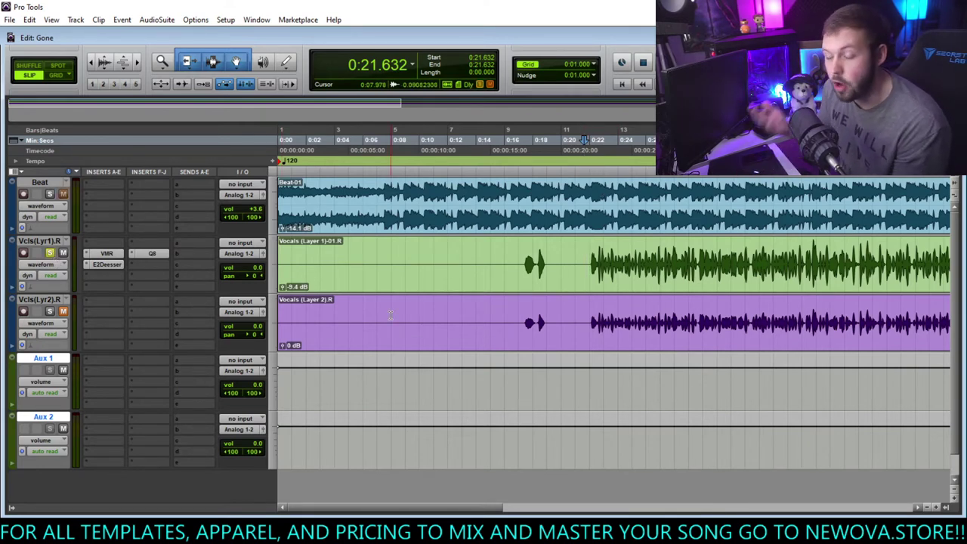
click(50, 254)
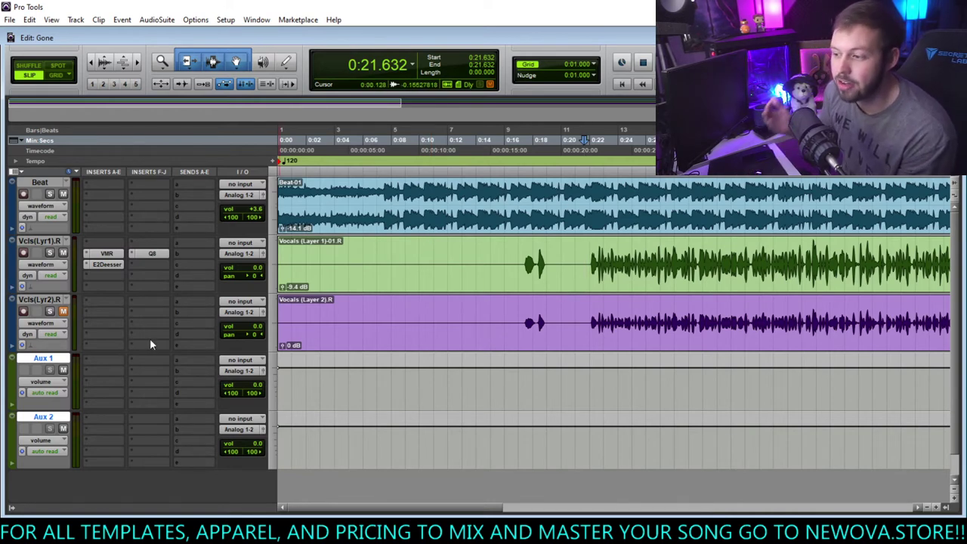
- Insert the stereo Lustrous Plates reverb on Aux 1 during playback, then stop playback
key(space)
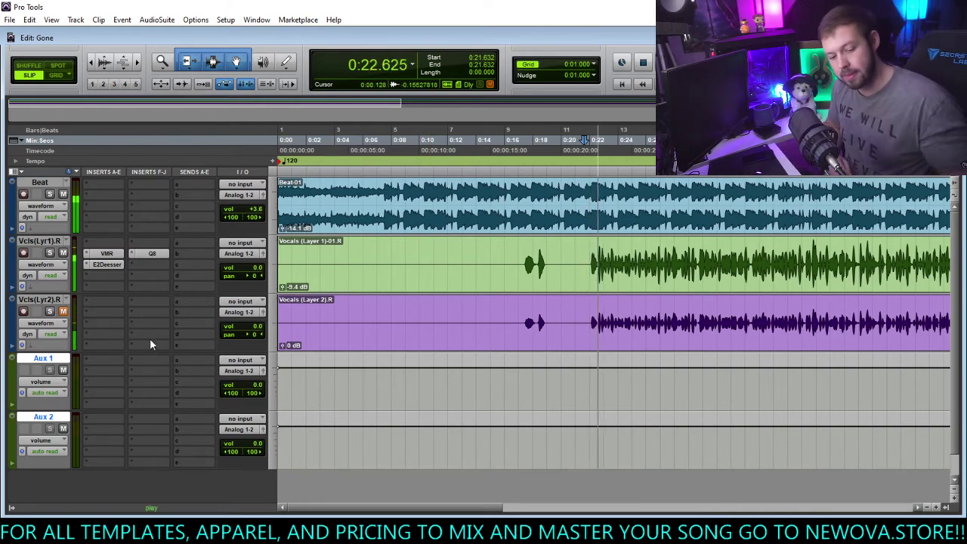
click(115, 371)
mouse_move(159, 390)
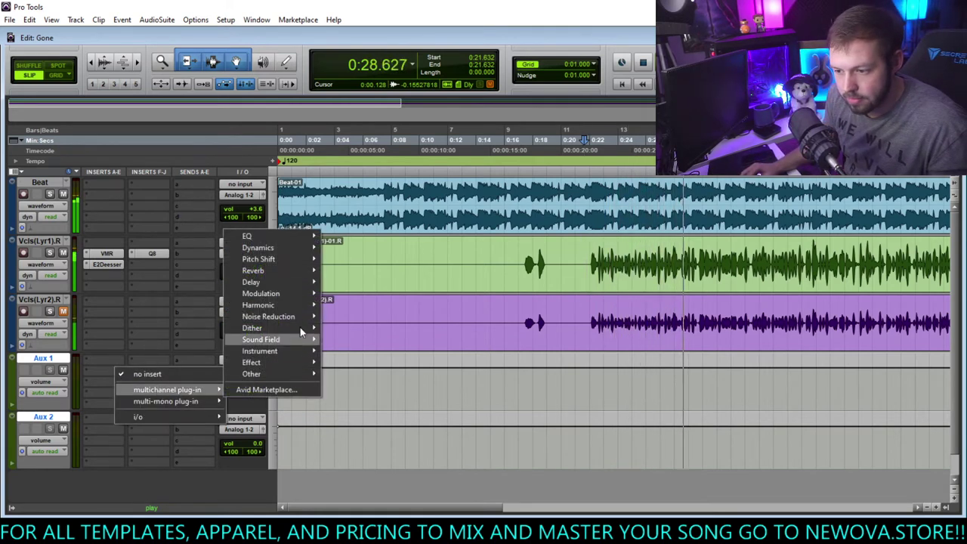
mouse_move(291, 269)
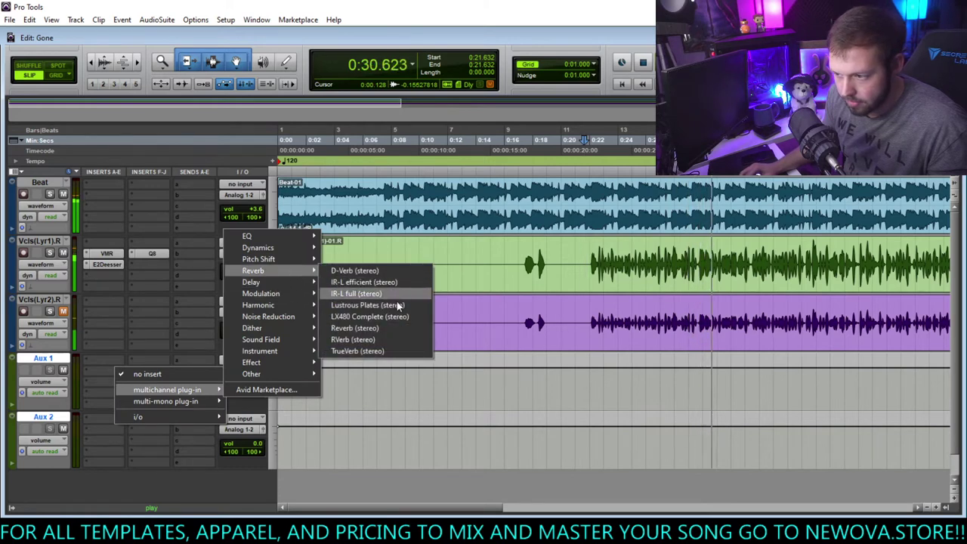
click(375, 307)
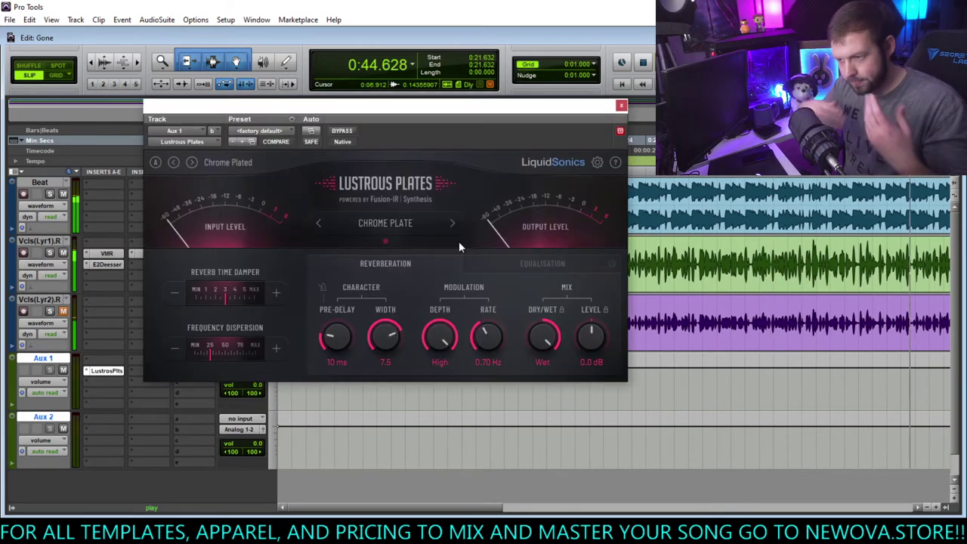
key(space)
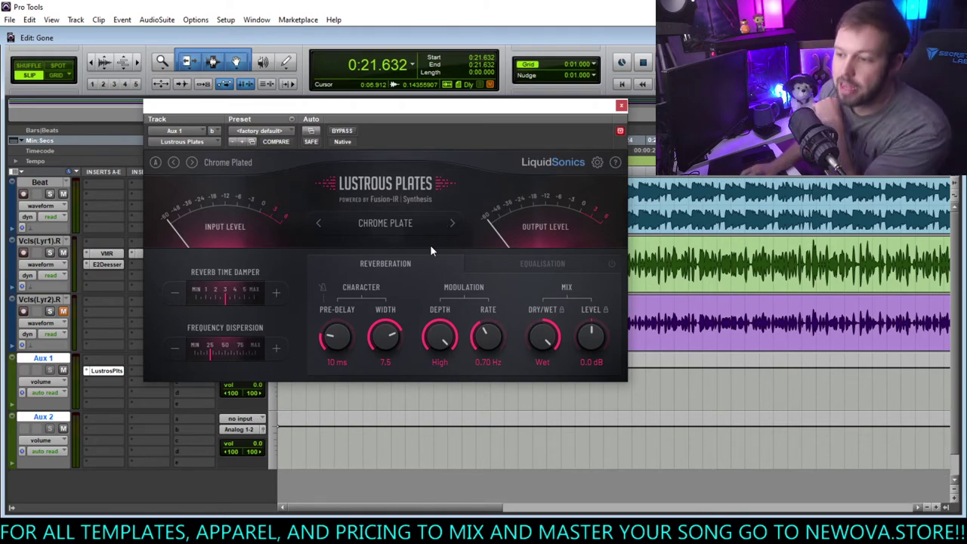
- Switch the reverb to Iridium Plate with a 0.0 ms pre-delay and turn on its equalisation
click(319, 224)
click(498, 263)
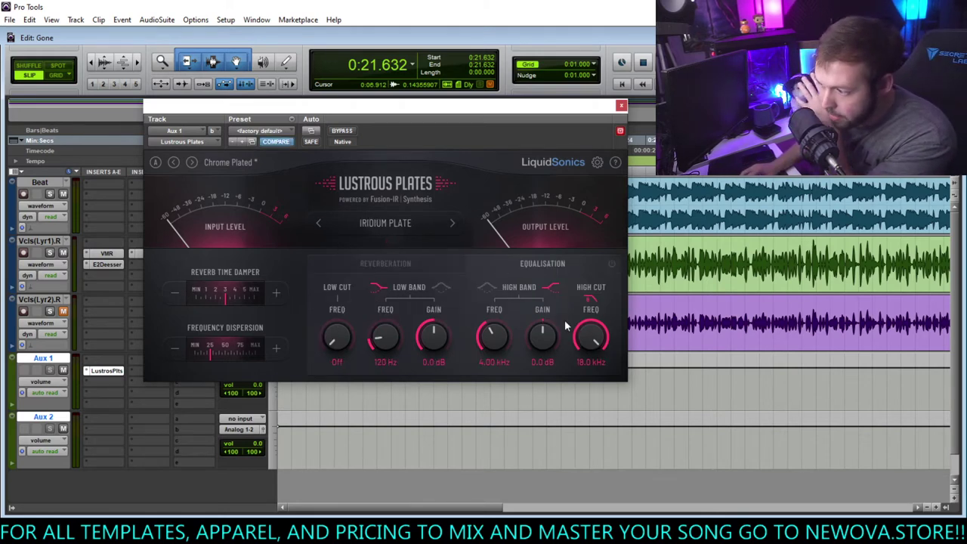
click(386, 263)
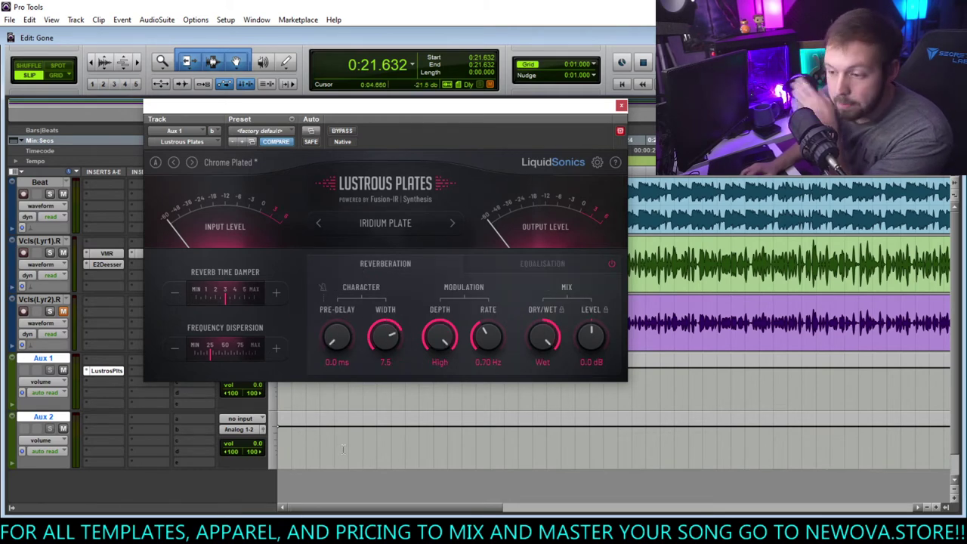
- Move the reverb window clear of the track controls and set the Aux 1 input to stereo Bus 27-28
drag(387, 118, 566, 134)
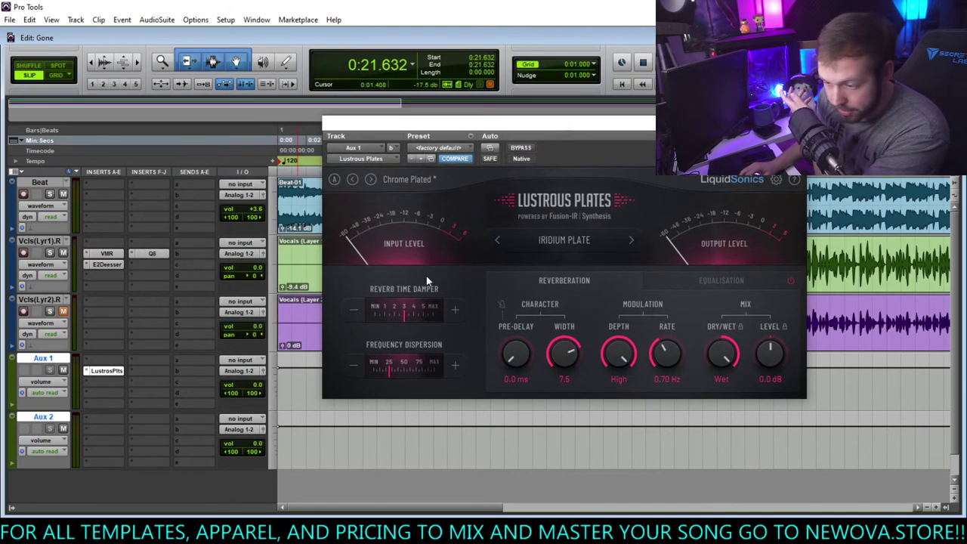
click(240, 360)
mouse_move(297, 385)
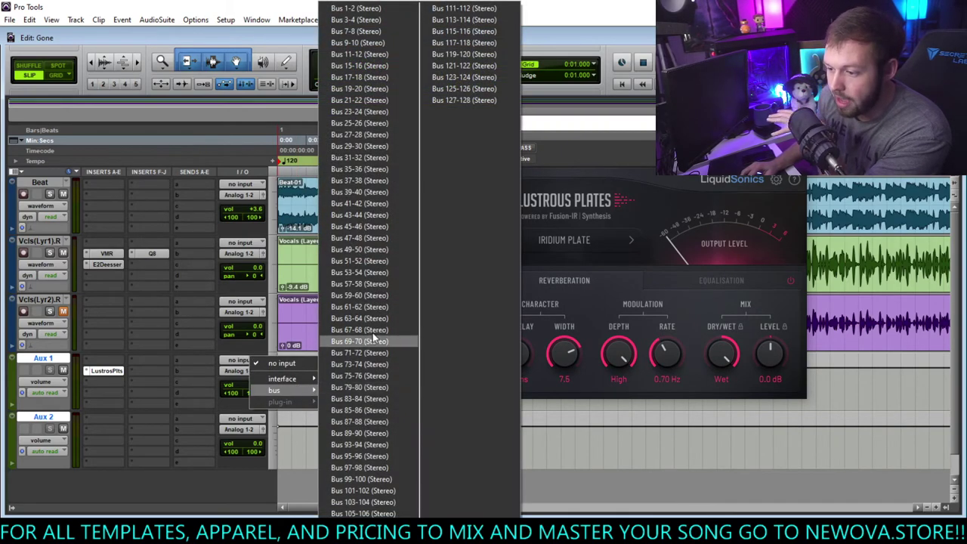
click(380, 143)
- Add a send to Bus 27-28 on slot b of the first vocal layer and arrange the send and reverb windows
click(198, 255)
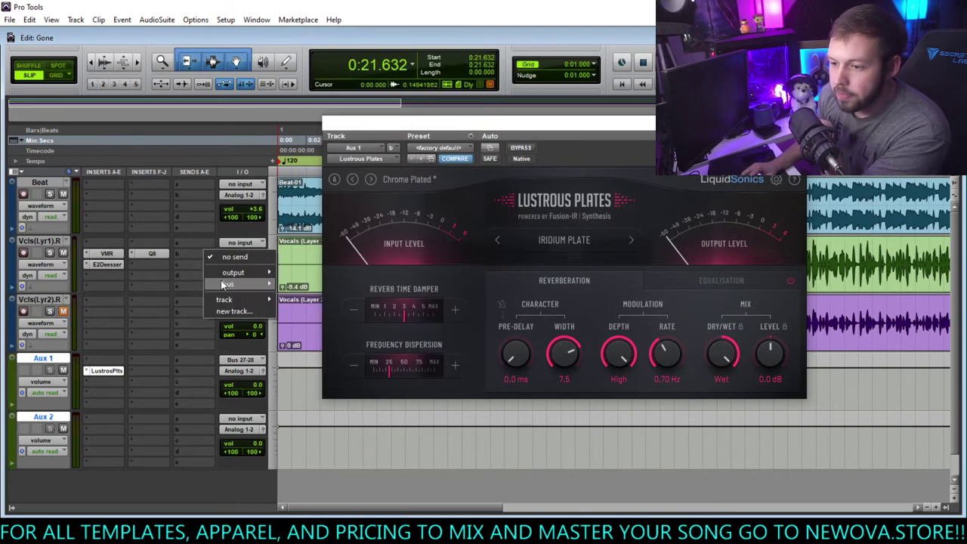
mouse_move(227, 291)
click(325, 388)
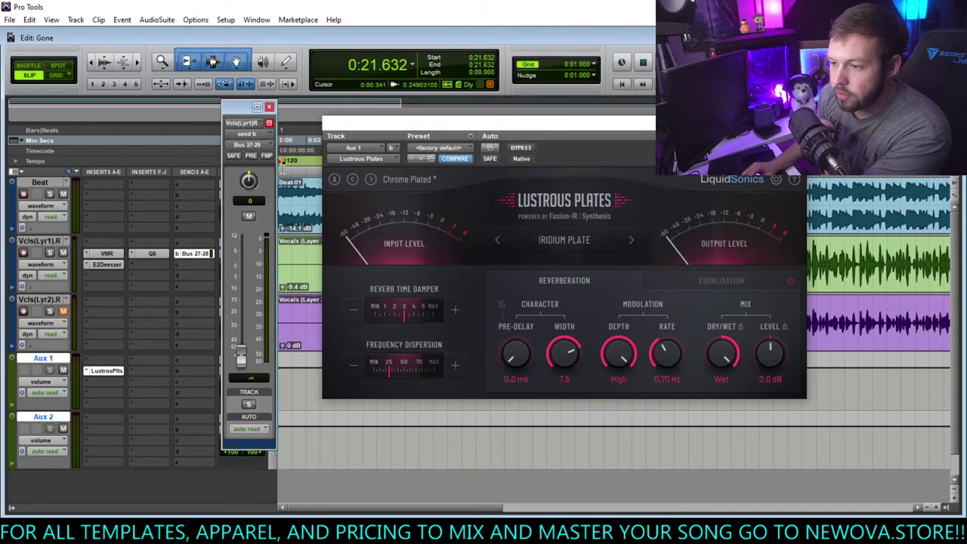
drag(401, 127, 409, 218)
drag(250, 115, 222, 111)
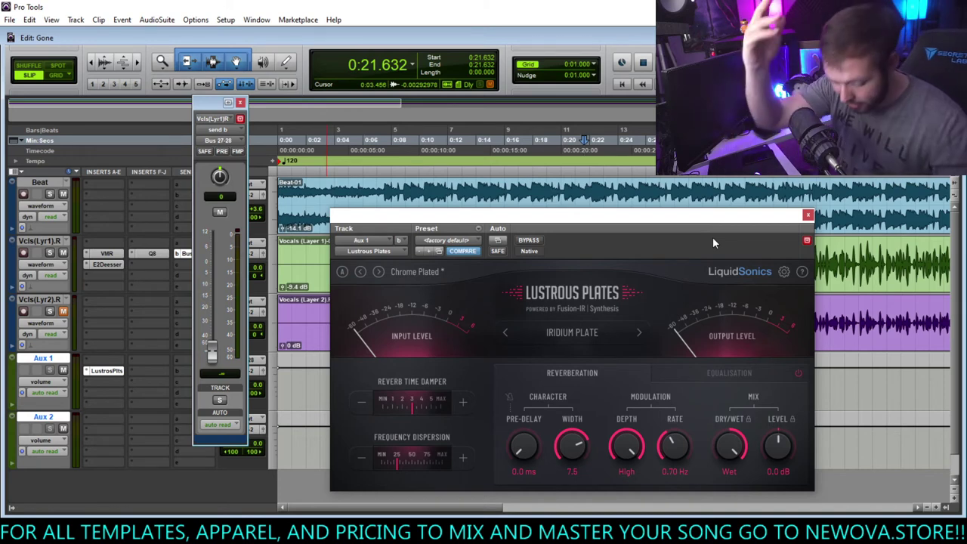
- Start playback and raise the first vocal layer's reverb send to -13.1 dB
key(space)
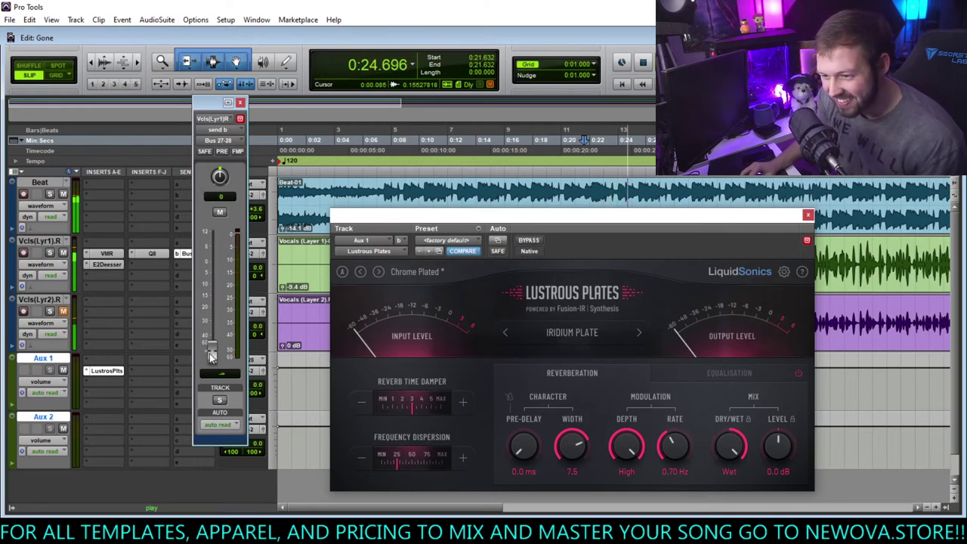
drag(211, 349, 212, 291)
- Change the session tempo to 127 BPM by tapping along with the song
double_click(279, 162)
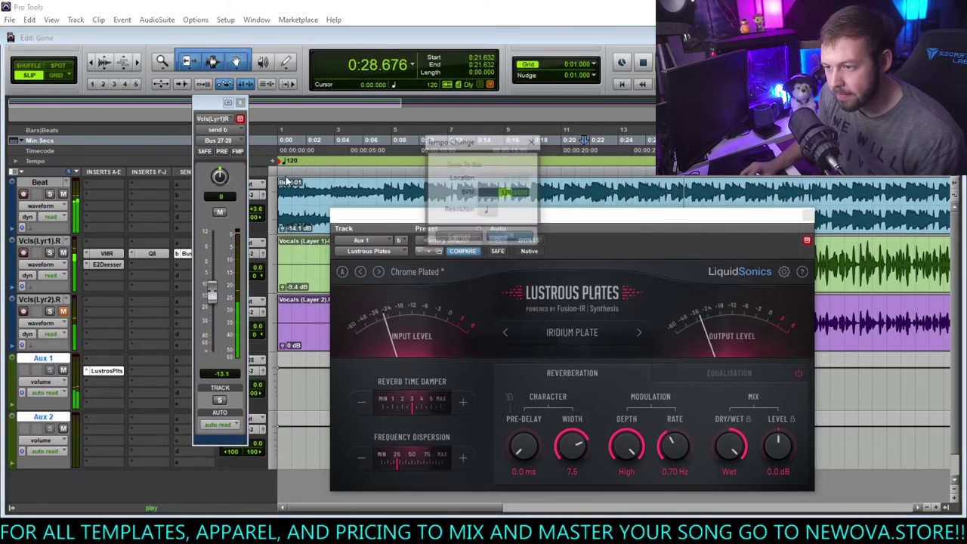
text(136)
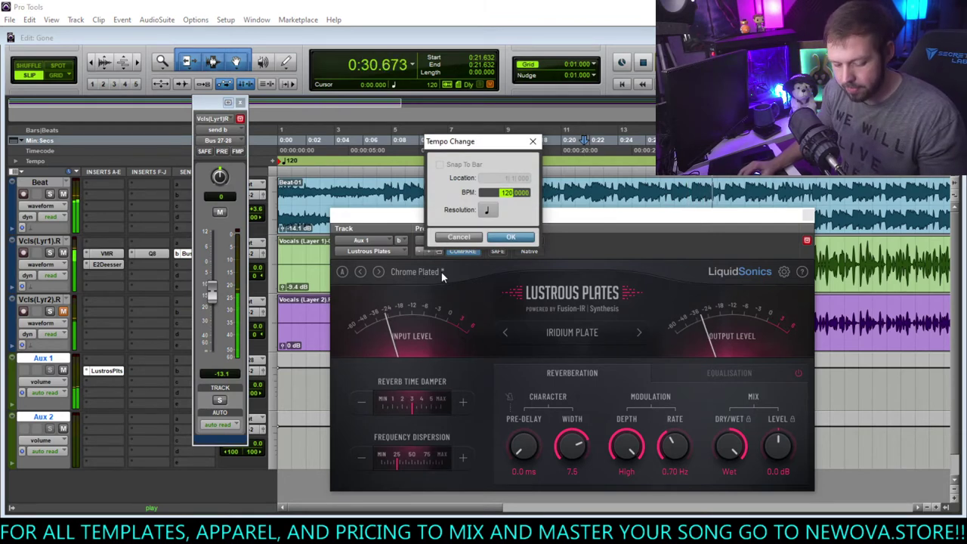
key(t)
key(t)
key(t)
key(t)
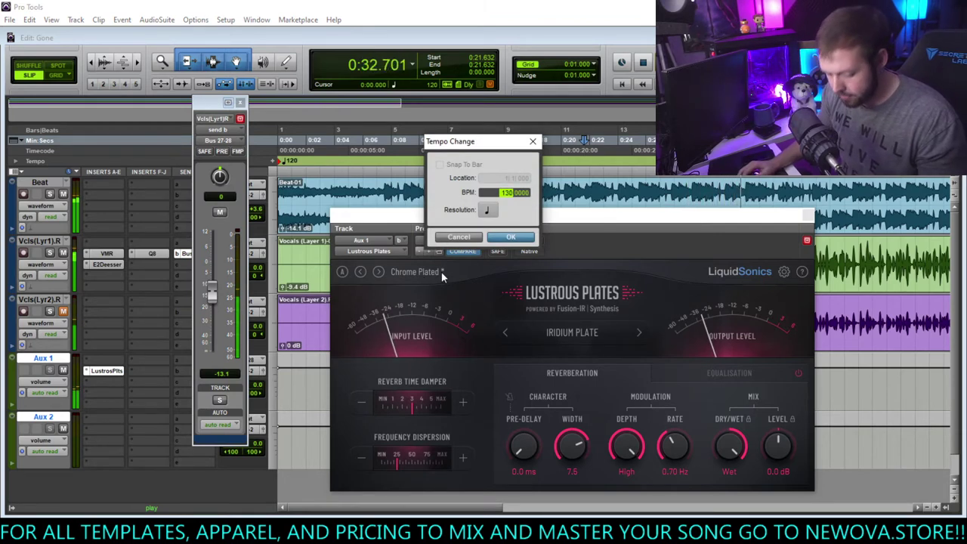
key(t)
key(t)
key(t)
key(t)
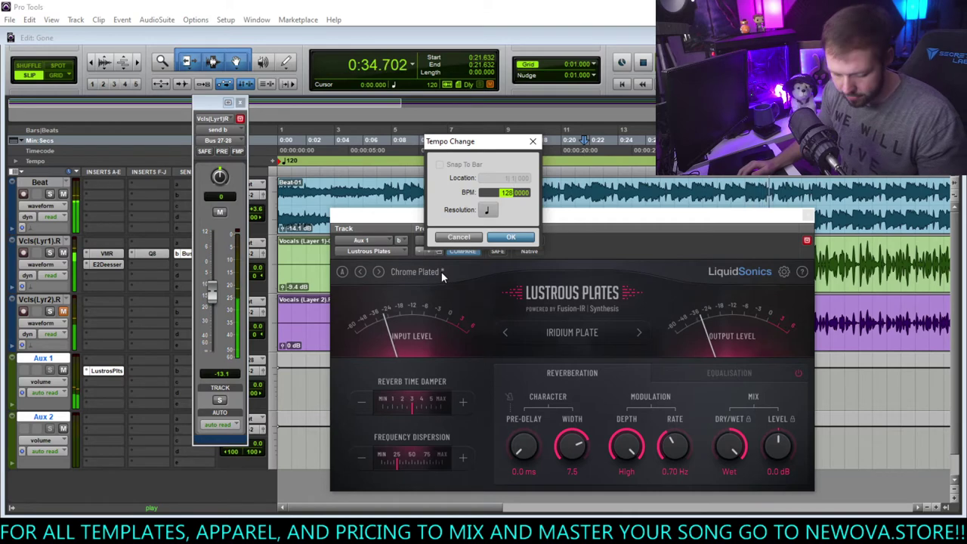
key(Return)
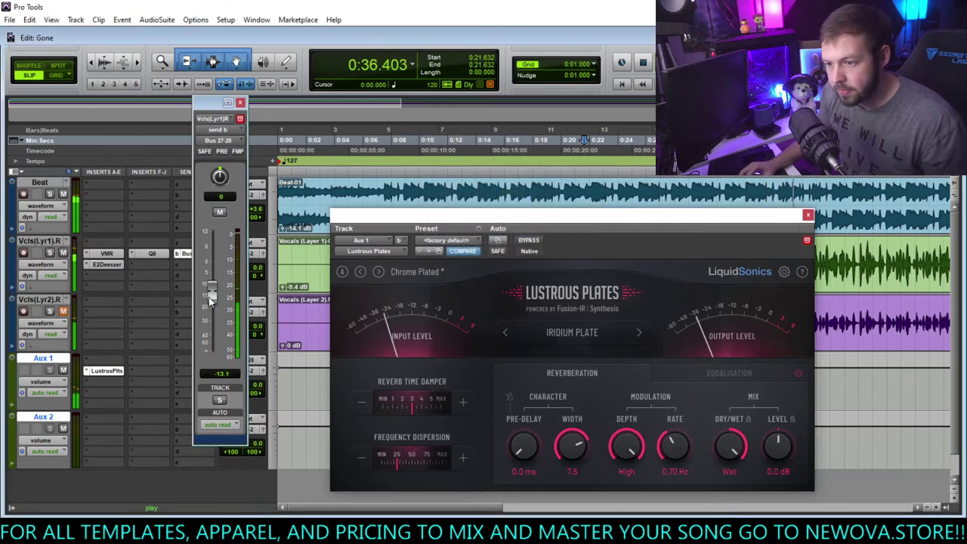
- Lower the reverb time damper, raise the frequency dispersion and set the reverb send to -15.0 dB, closing both windows
drag(208, 297, 208, 292)
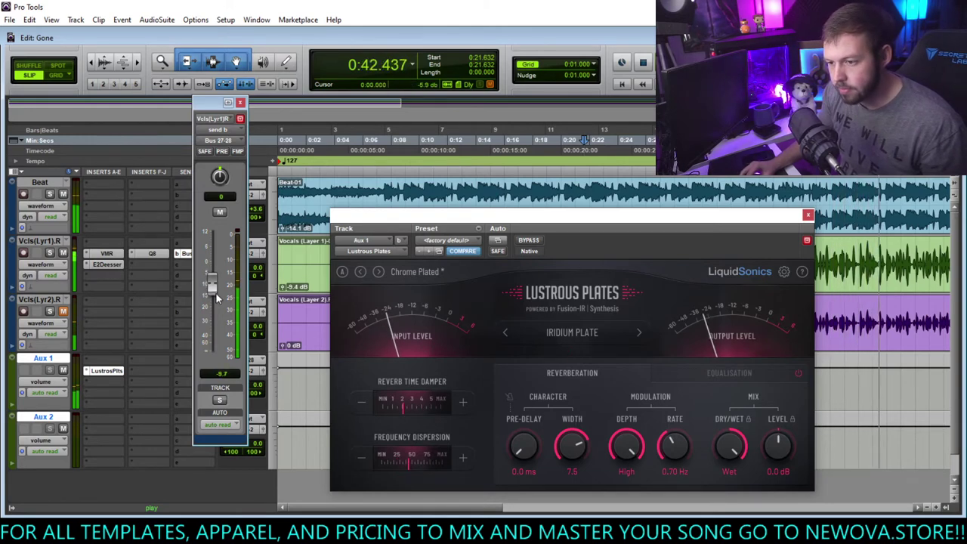
drag(218, 298, 216, 305)
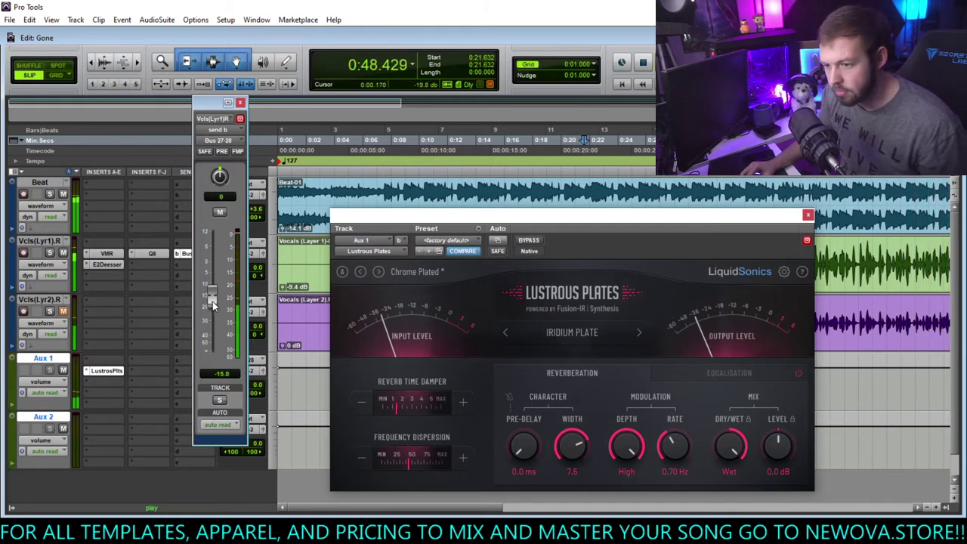
click(808, 215)
click(240, 102)
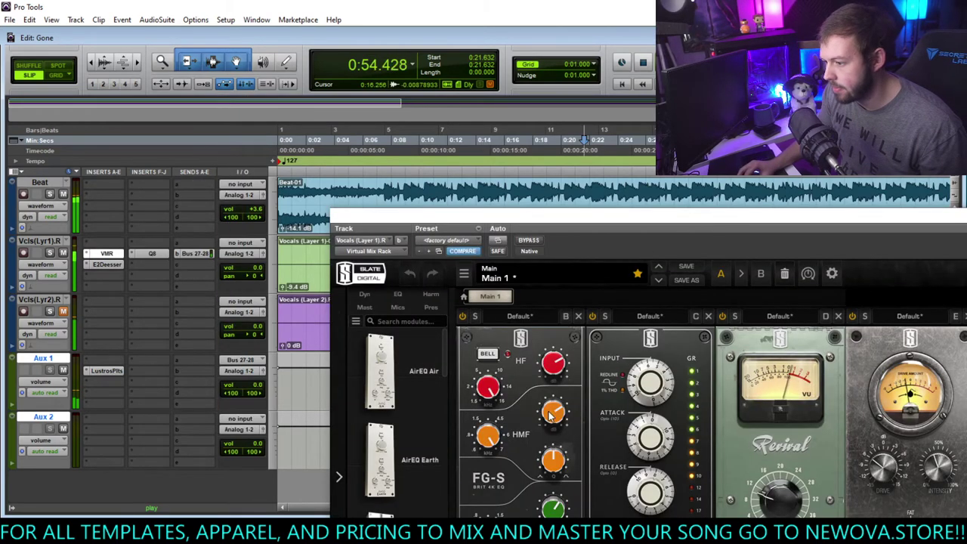
- Set the FG-S high-frequency gain to +1.58 dB in the first vocal layer's Virtual Mix Rack, then close the plug-in
drag(552, 366, 544, 391)
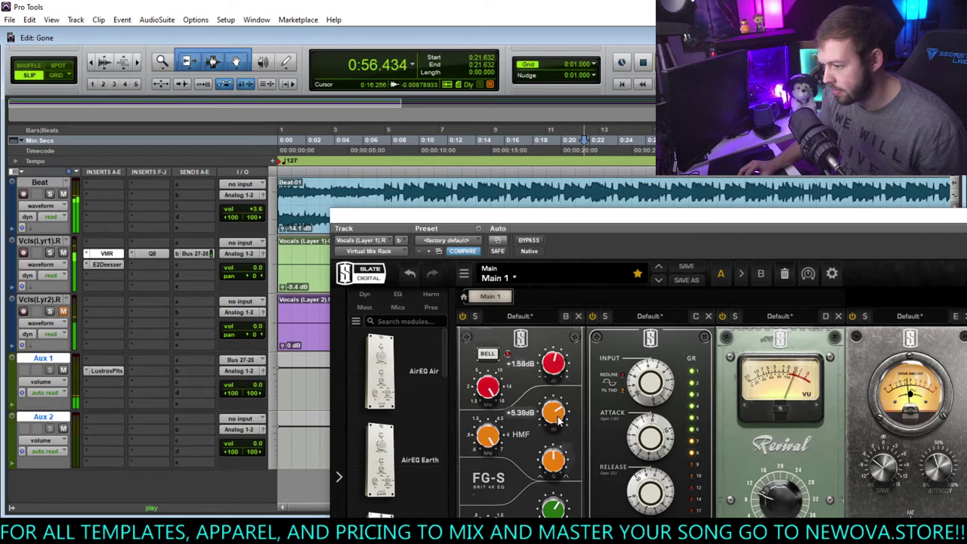
drag(629, 222, 507, 137)
click(107, 253)
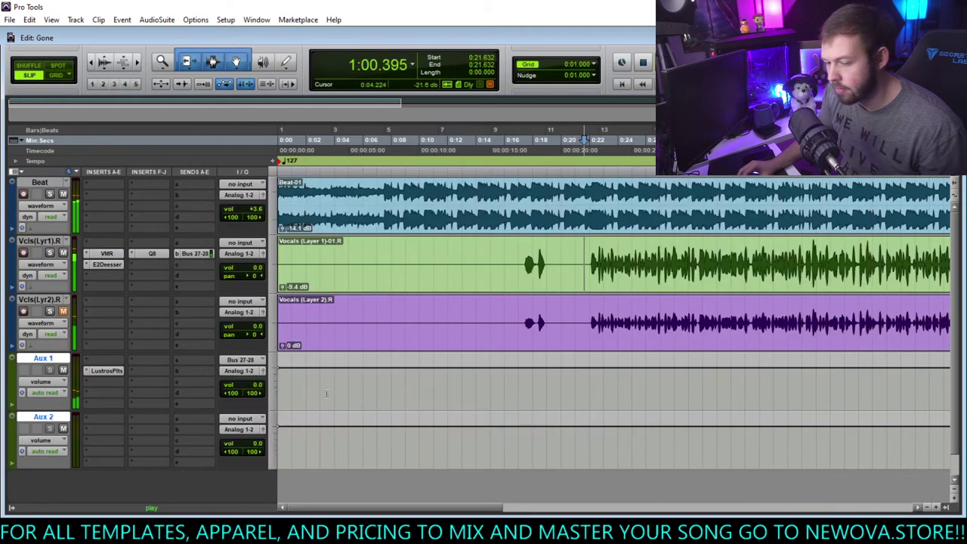
- Insert the stereo H-Delay plug-in on Aux 2
click(106, 429)
mouse_move(147, 448)
mouse_move(242, 348)
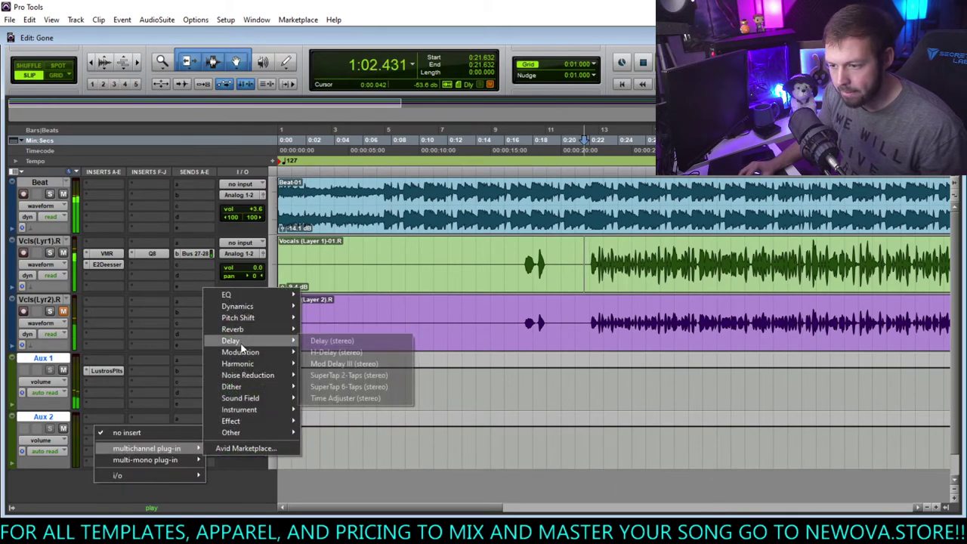
click(363, 350)
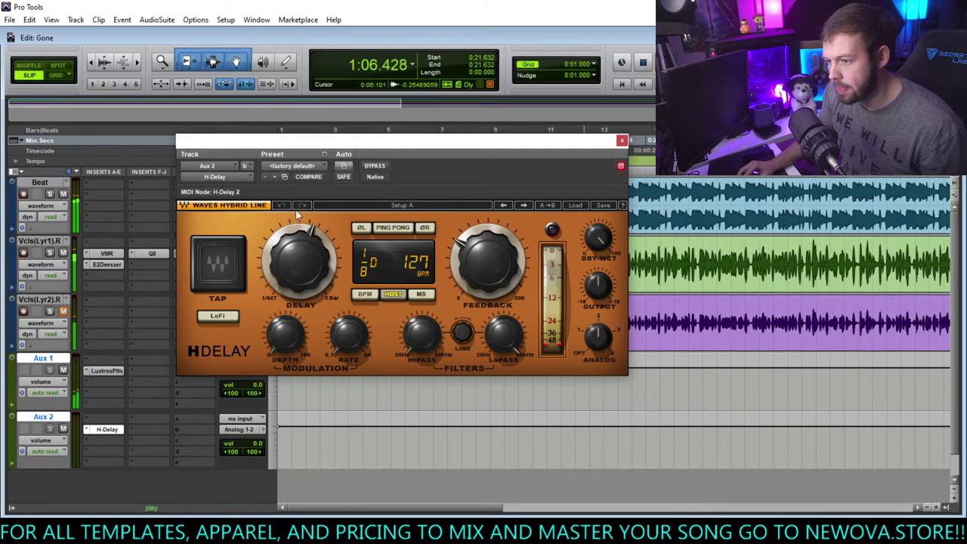
- Turn on Ping Pong in the H-Delay and set the input of Aux 2 to Bus 45-46
click(392, 227)
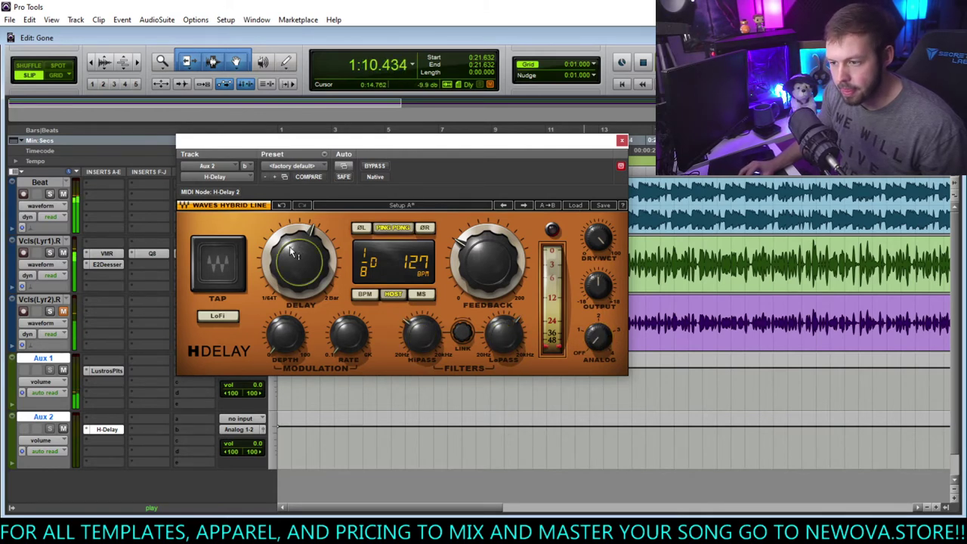
drag(327, 152, 481, 177)
click(240, 418)
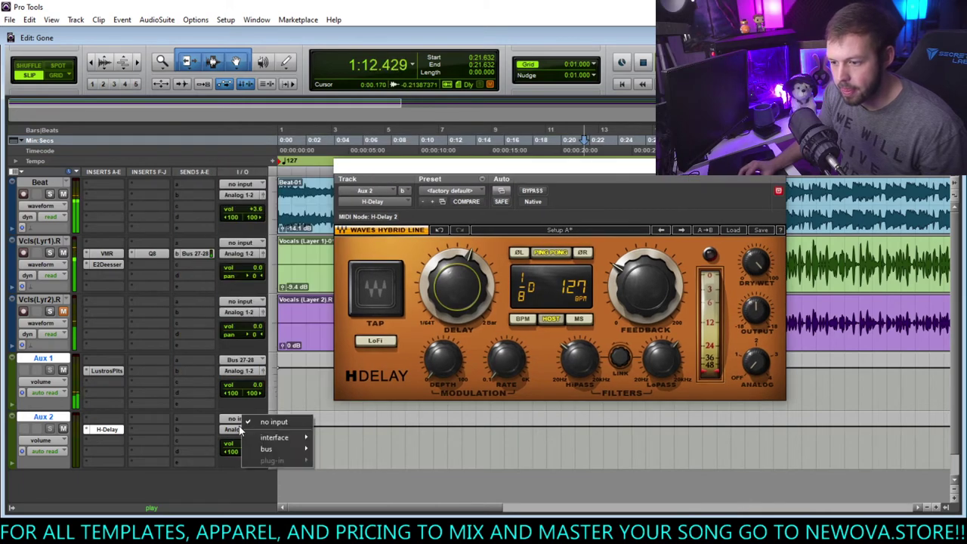
mouse_move(263, 452)
click(351, 227)
- Add a send to Bus 45-46 on the first vocal layer and set its level to -25.2 dB
click(179, 266)
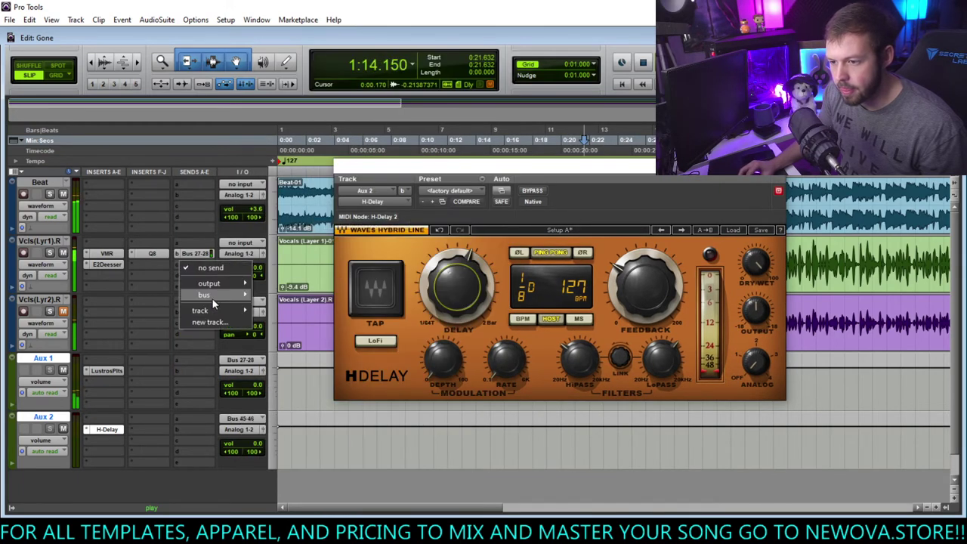
mouse_move(212, 295)
click(393, 123)
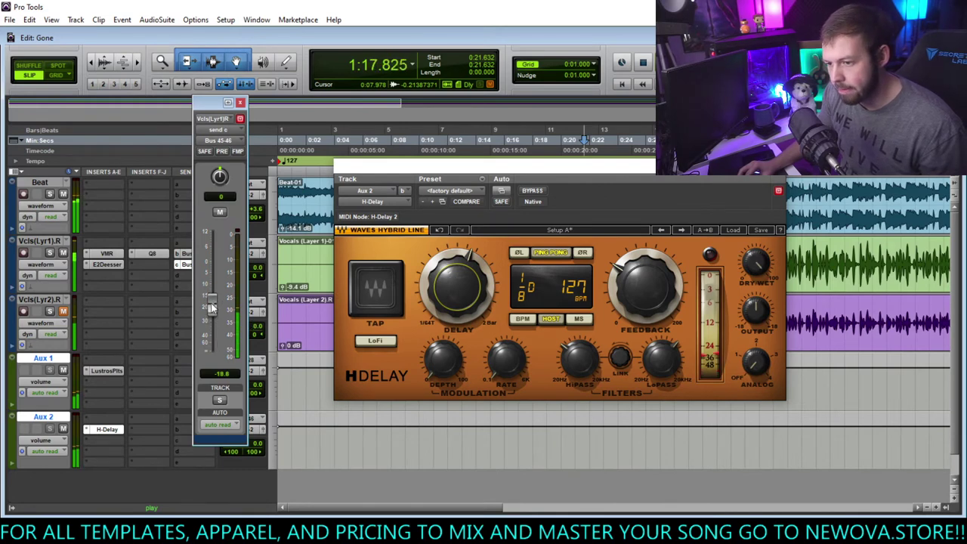
drag(211, 303, 217, 308)
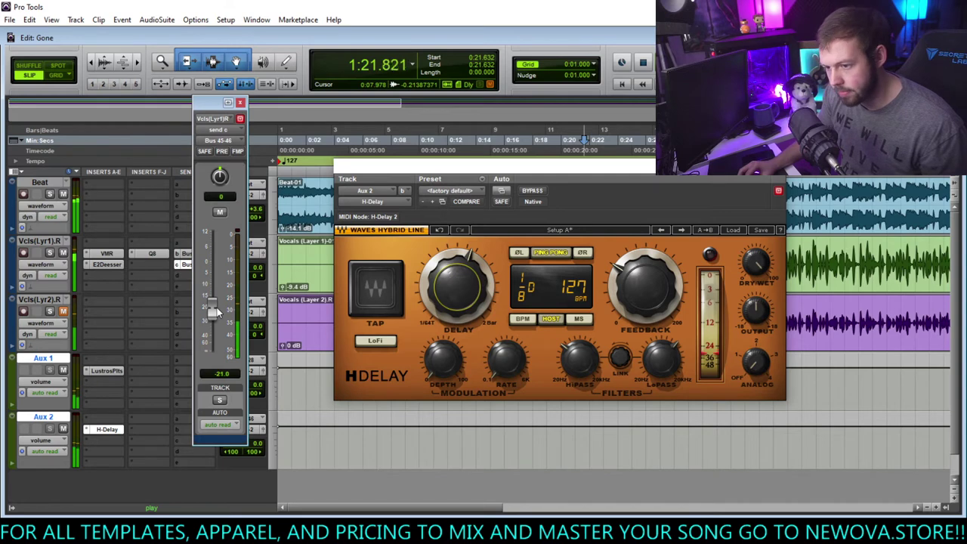
- Enable LoFi and lower the low-pass filter in the H-Delay, then close both floating windows and restart playback
click(362, 341)
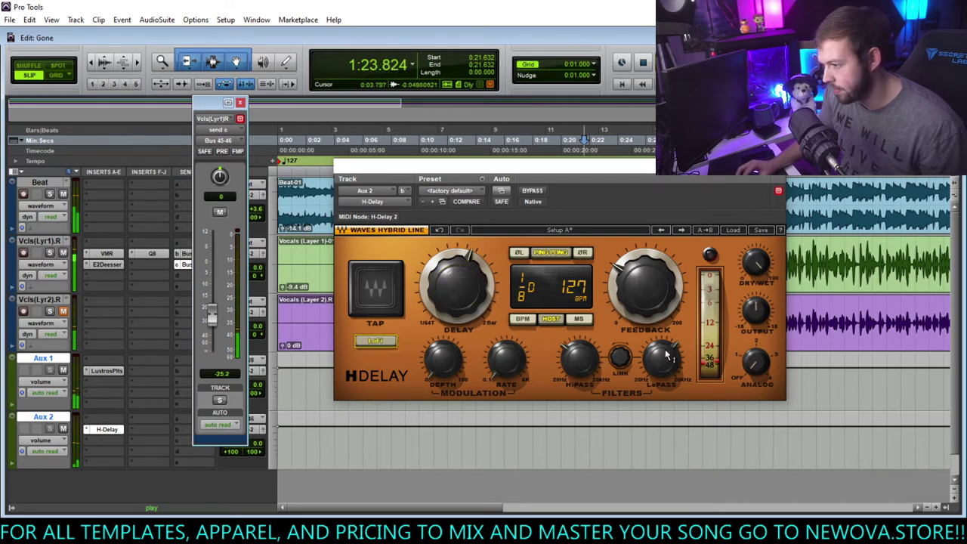
drag(666, 355, 666, 372)
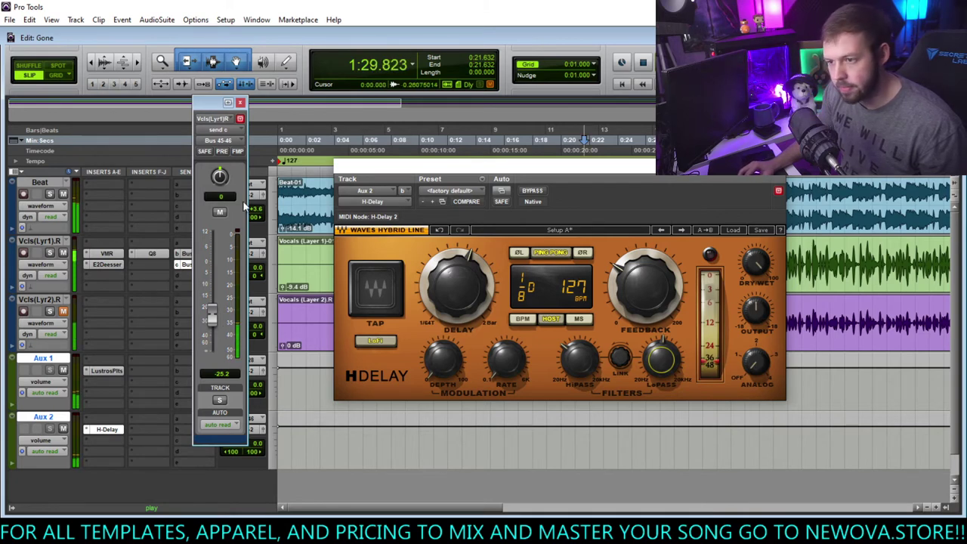
click(240, 103)
click(778, 190)
key(space)
key(space)
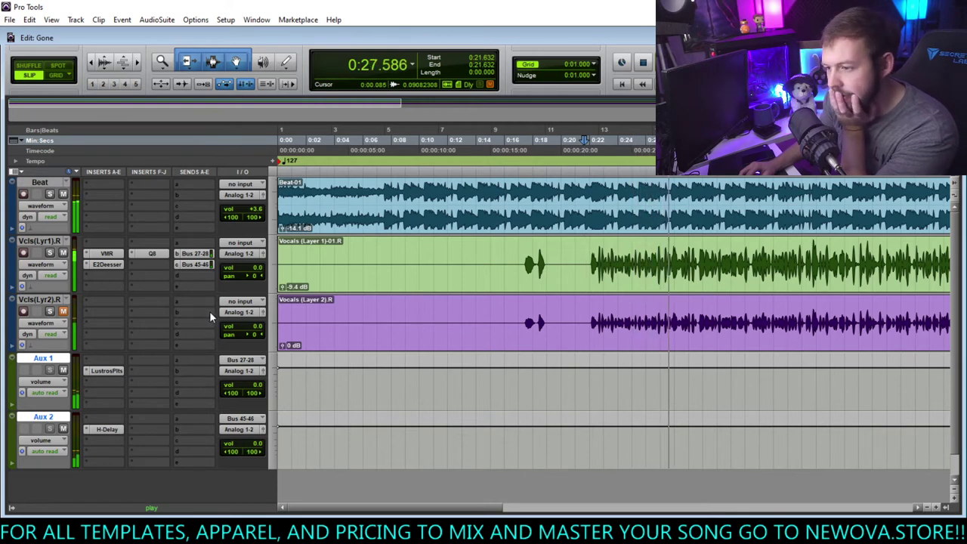
- Lower the first vocal layer's delay send slightly further, close its window and place the edit cursor at 0:22.058
click(195, 265)
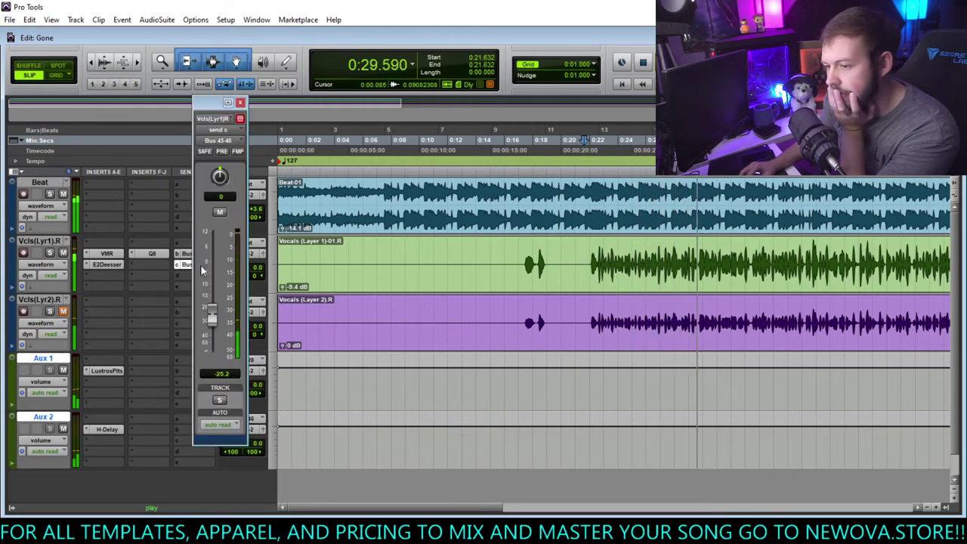
drag(215, 321, 215, 326)
click(240, 103)
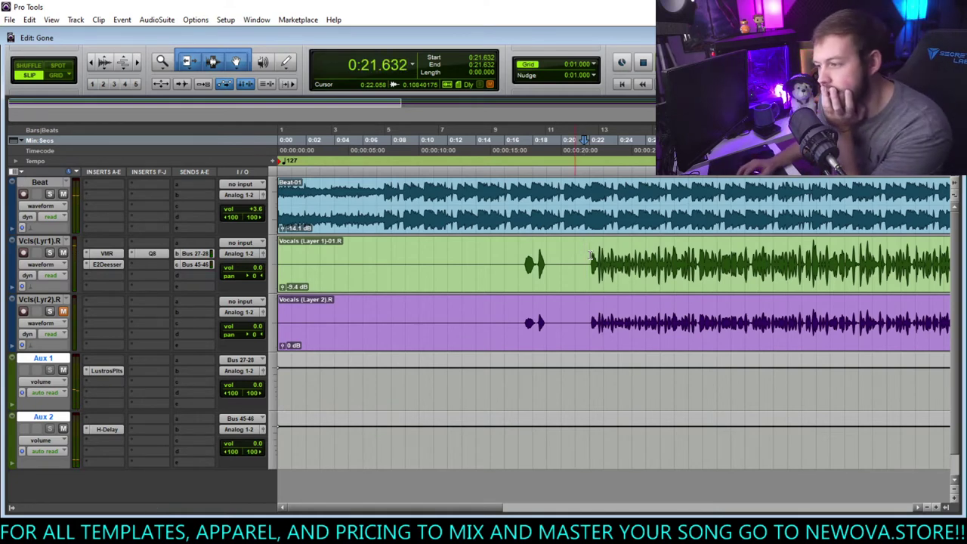
click(591, 257)
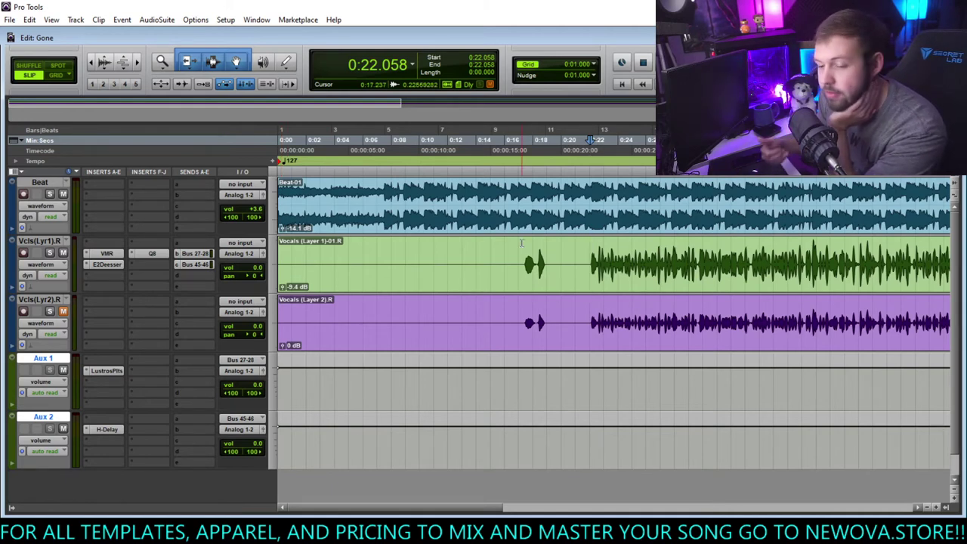
- Unmute the second vocal layer, copy the first layer's VMR, E2Deesser and Q8 inserts and both bus sends onto it, and play the song
click(53, 246)
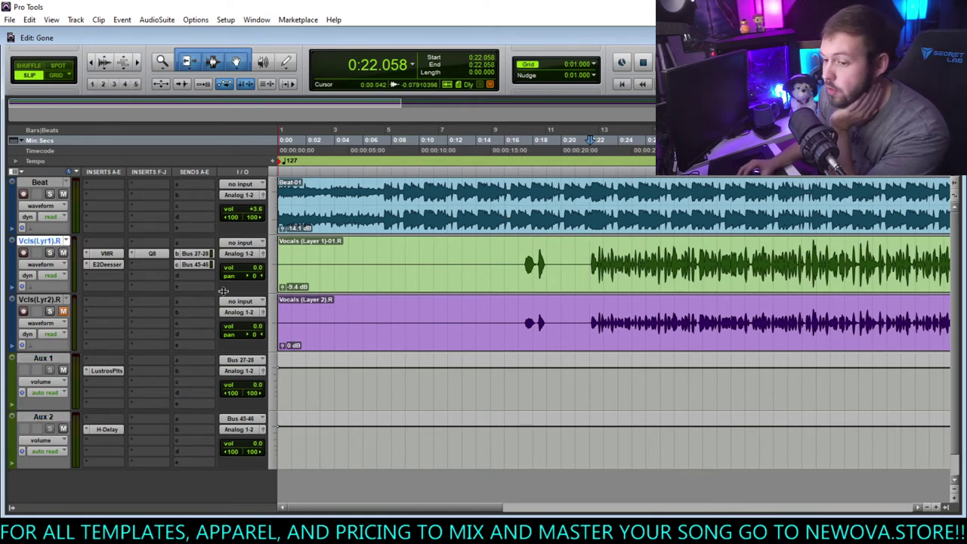
click(54, 300)
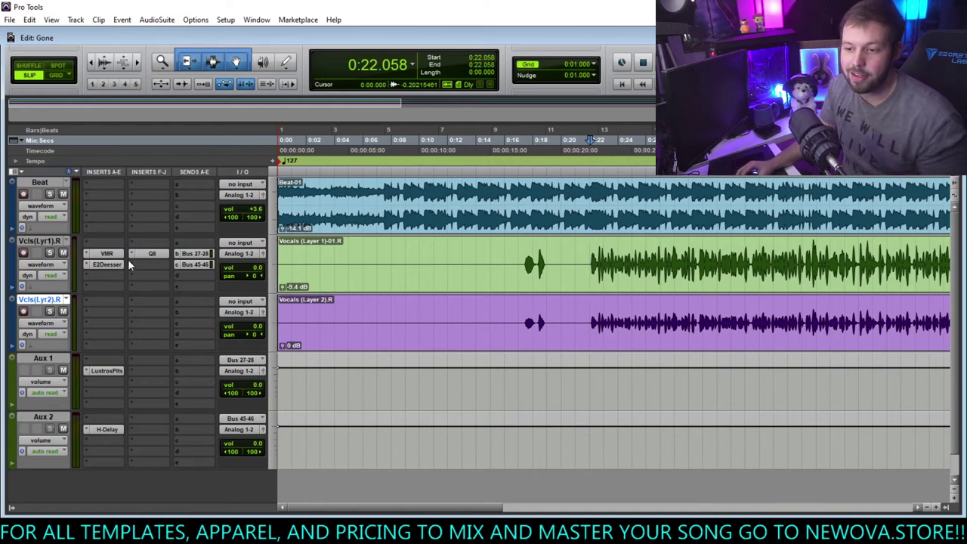
drag(125, 257, 147, 311)
drag(205, 255, 194, 312)
drag(198, 264, 197, 325)
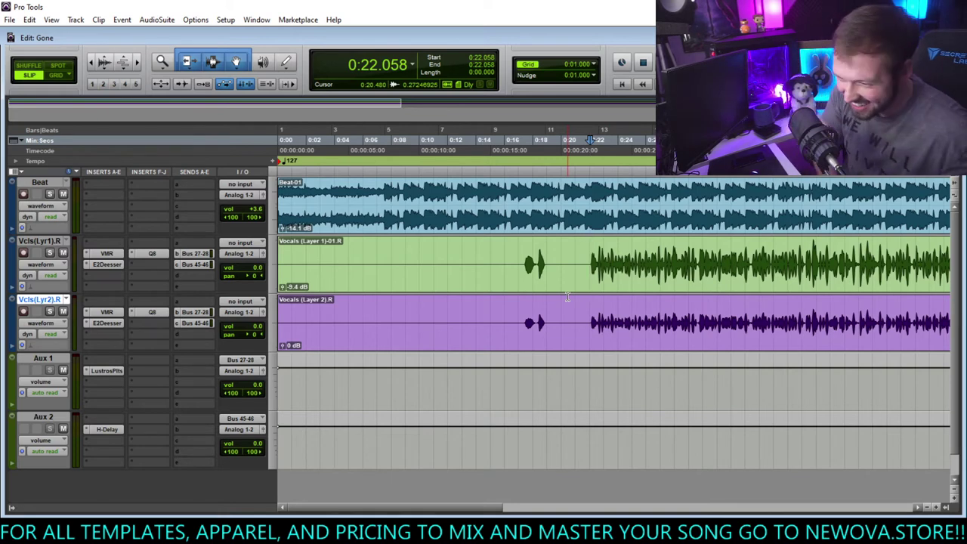
key(space)
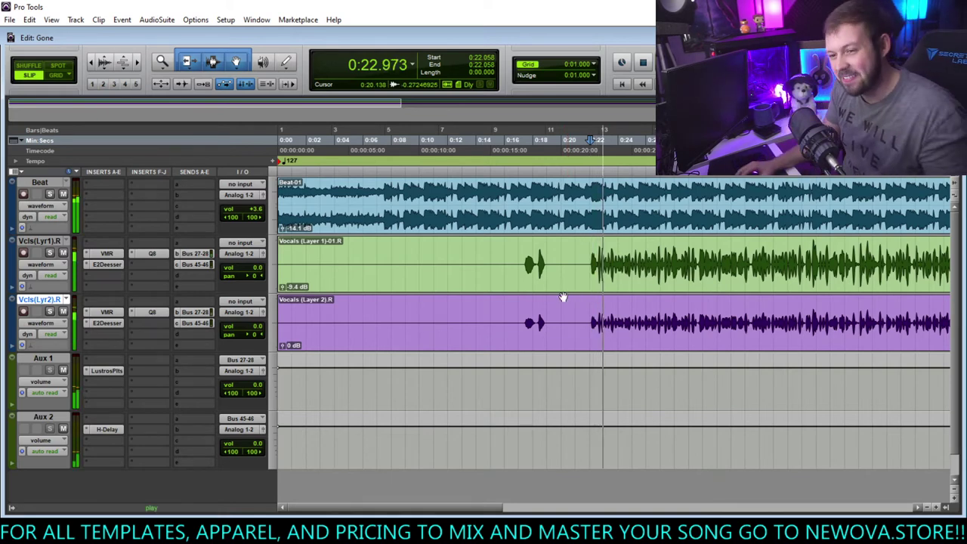
- Insert the Doubler2 (mono/stereo) plug-in on the second vocal layer and lower the track's volume to -13.8 dB
click(141, 334)
mouse_move(176, 354)
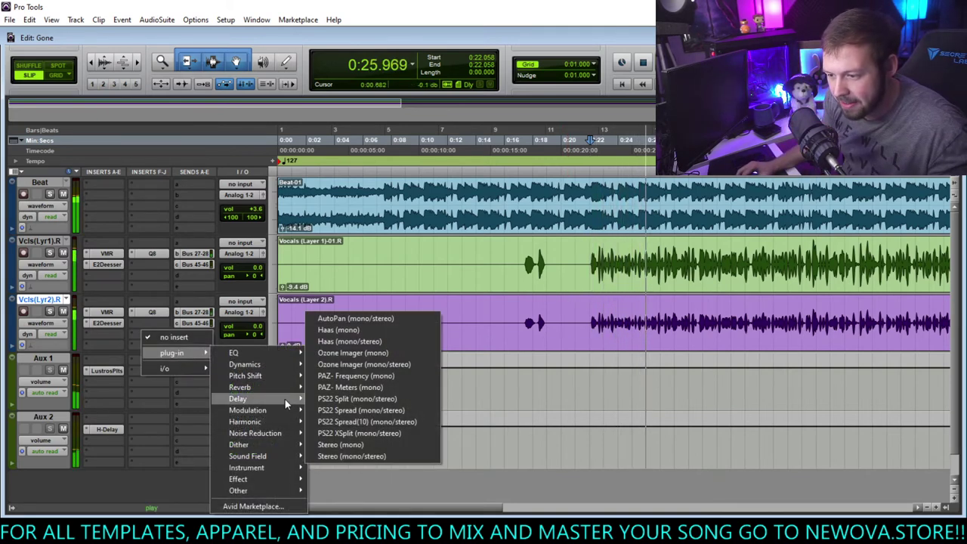
mouse_move(271, 377)
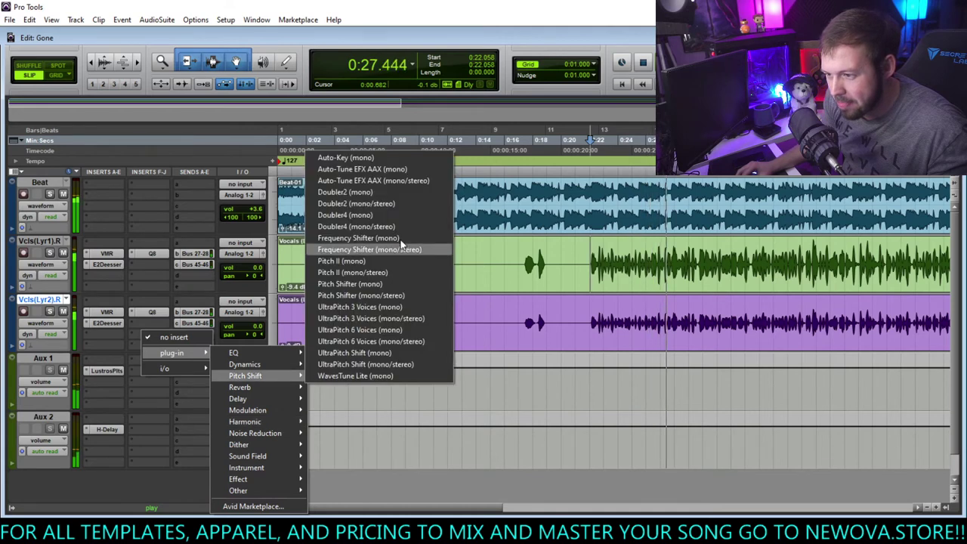
click(366, 198)
drag(255, 327, 253, 344)
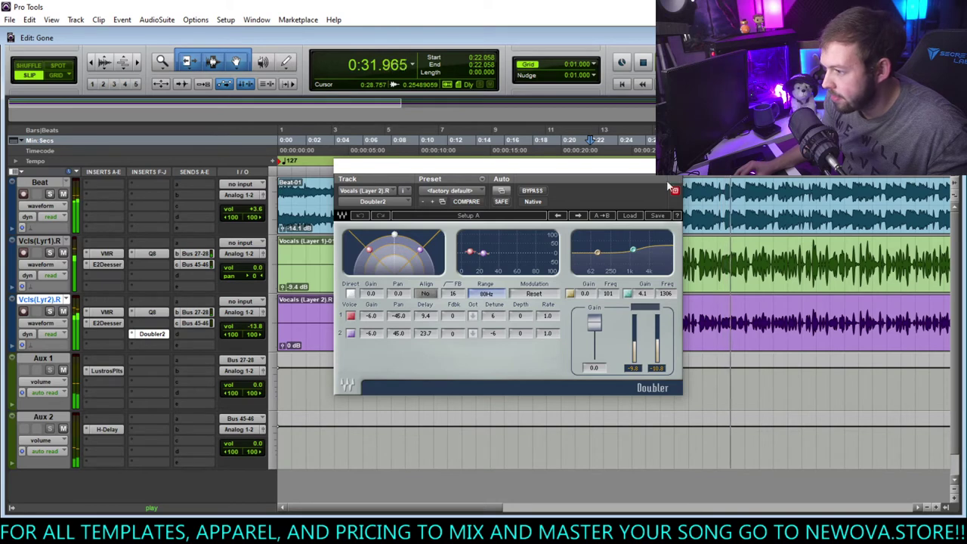
- Cut the Doubler's high-frequency band to a gain of -45.9 and solo both vocal layers
drag(634, 249, 622, 258)
click(50, 311)
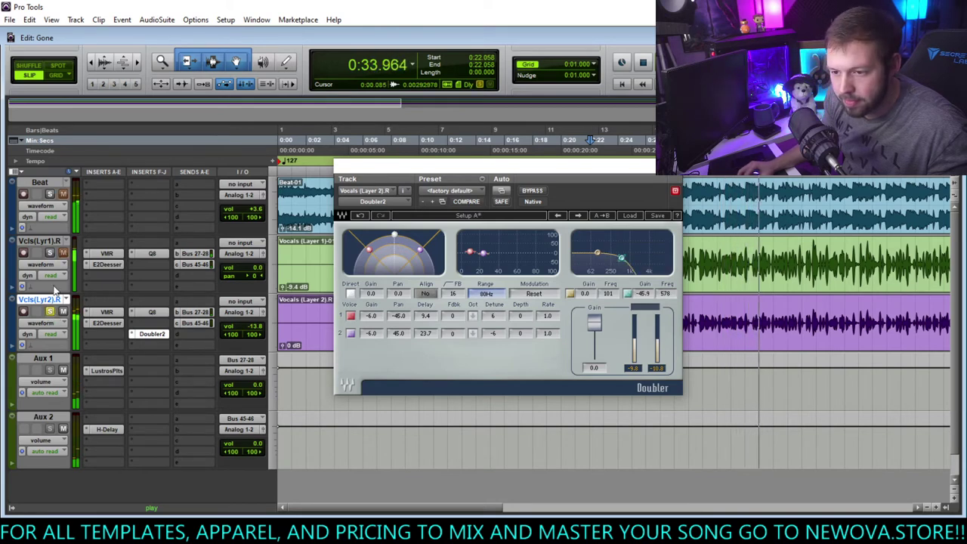
click(51, 253)
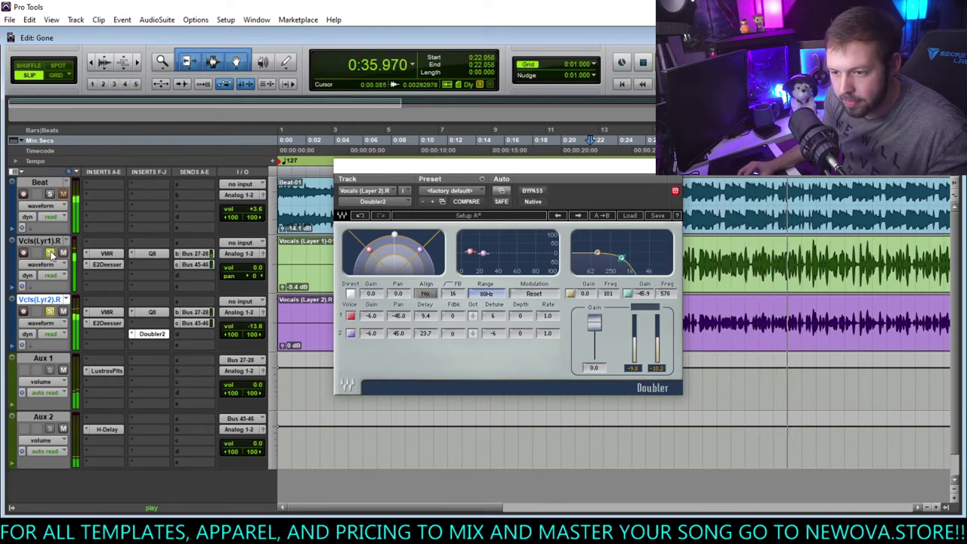
- Bypass the Doubler, reset the second vocal layer's volume to 0.0 dB and unsolo that layer, stopping playback and closing the plug-in
ctrl+click(151, 334)
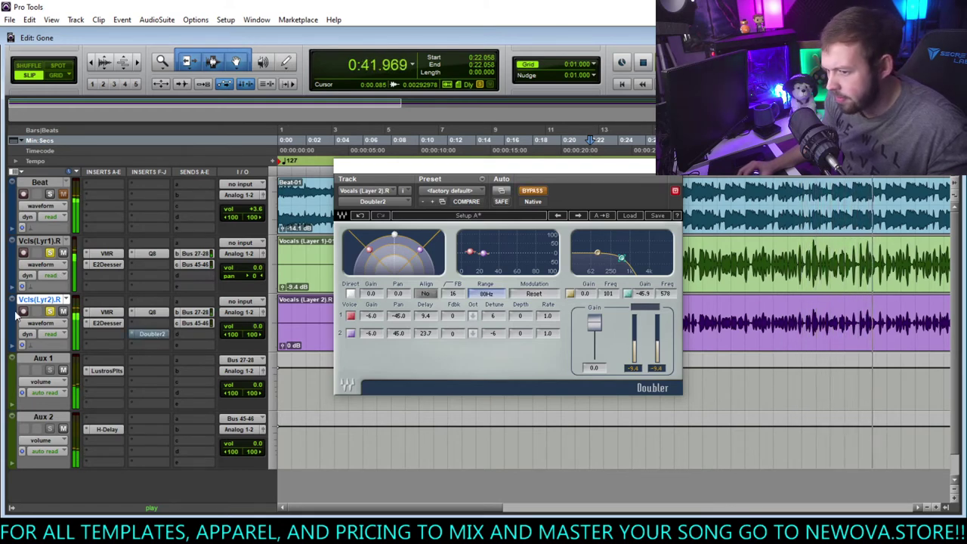
click(50, 312)
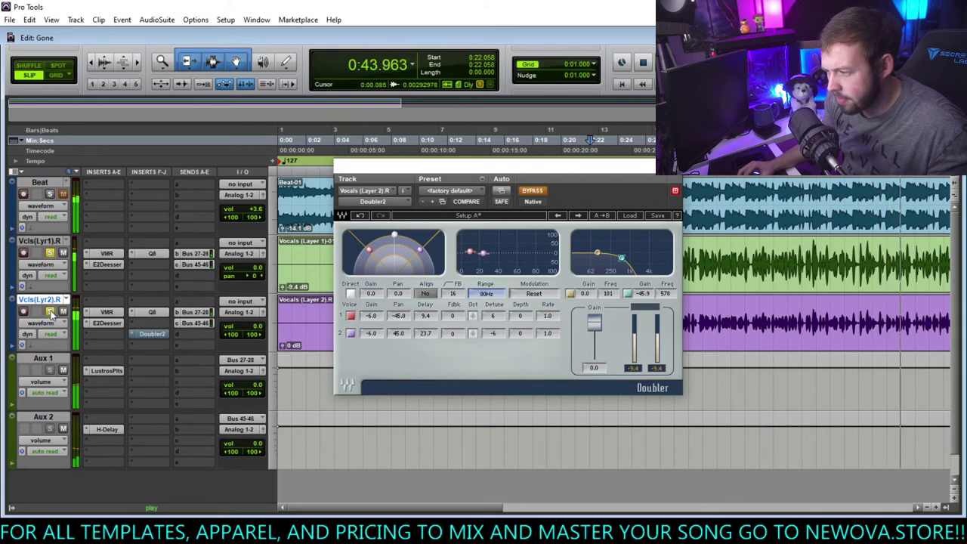
click(50, 312)
key(space)
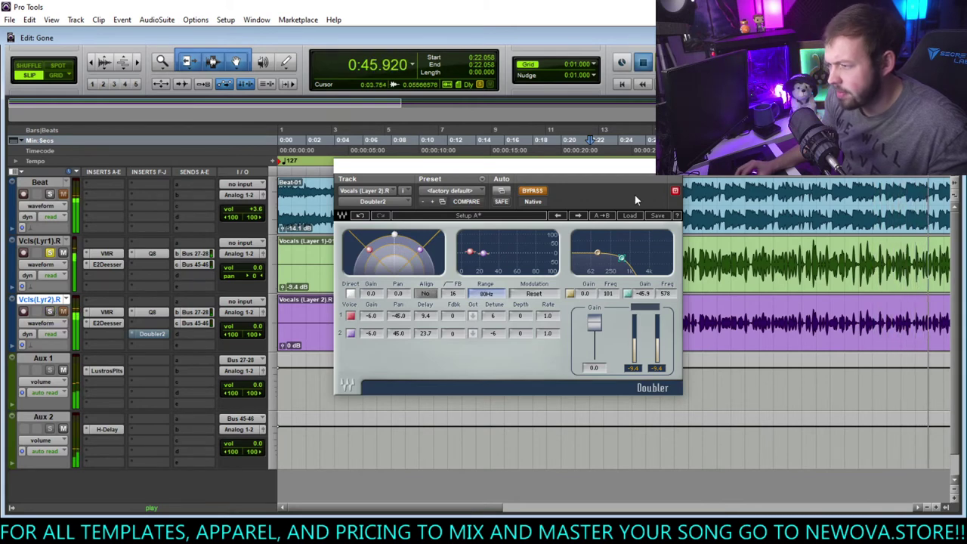
click(675, 190)
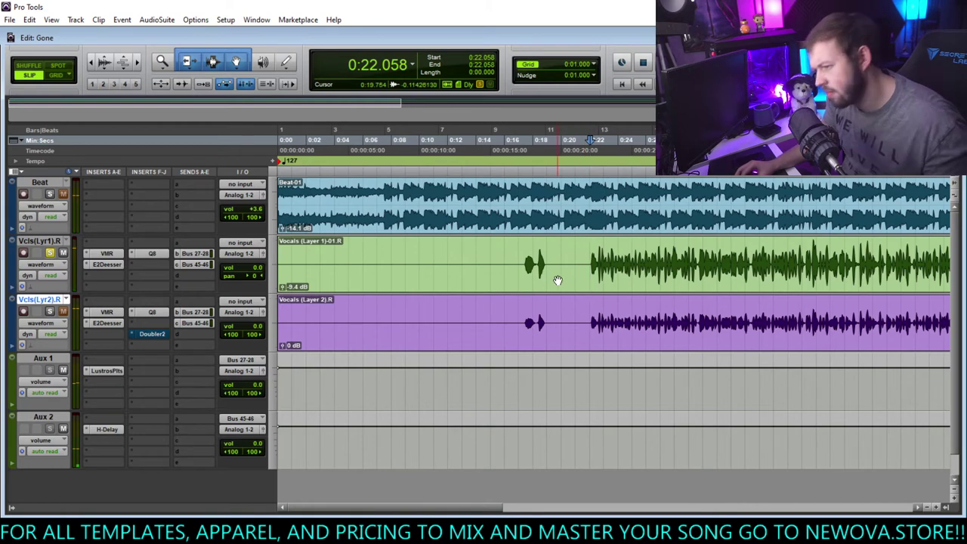
- Examine whether the waveforms of the two vocal layers line up where the vocals start near 0:22
key(t)
key(t)
key(t)
key(t)
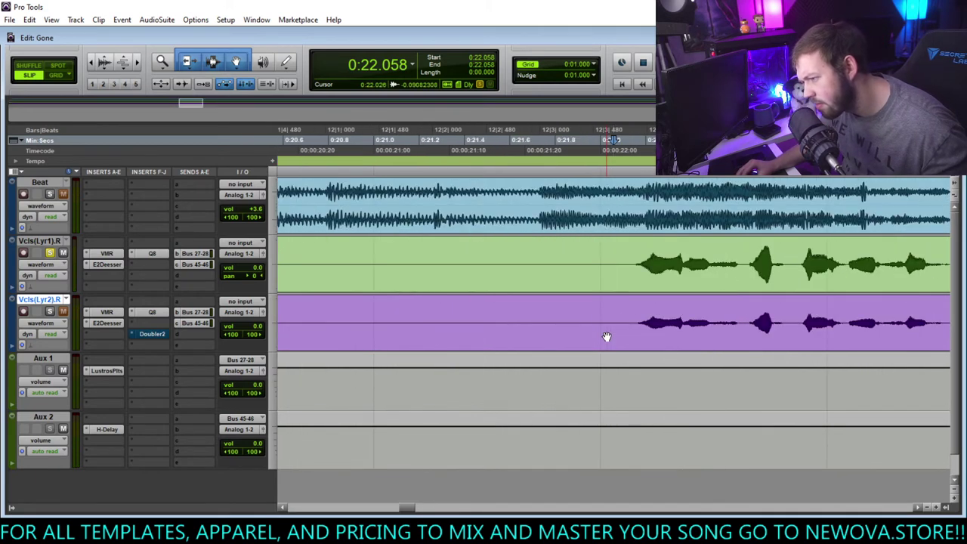
key(t)
key(t)
click(710, 308)
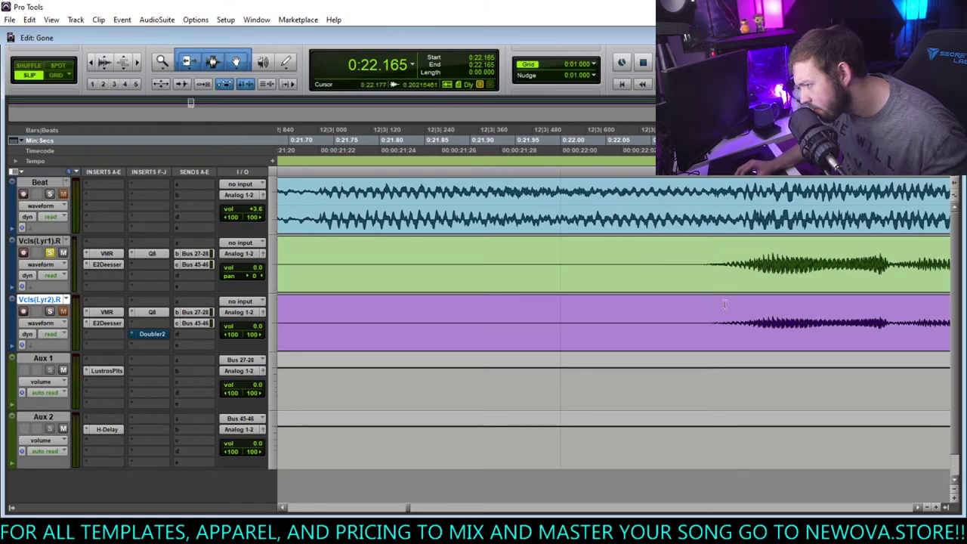
key(t)
key(t)
key(r)
key(r)
key(r)
key(r)
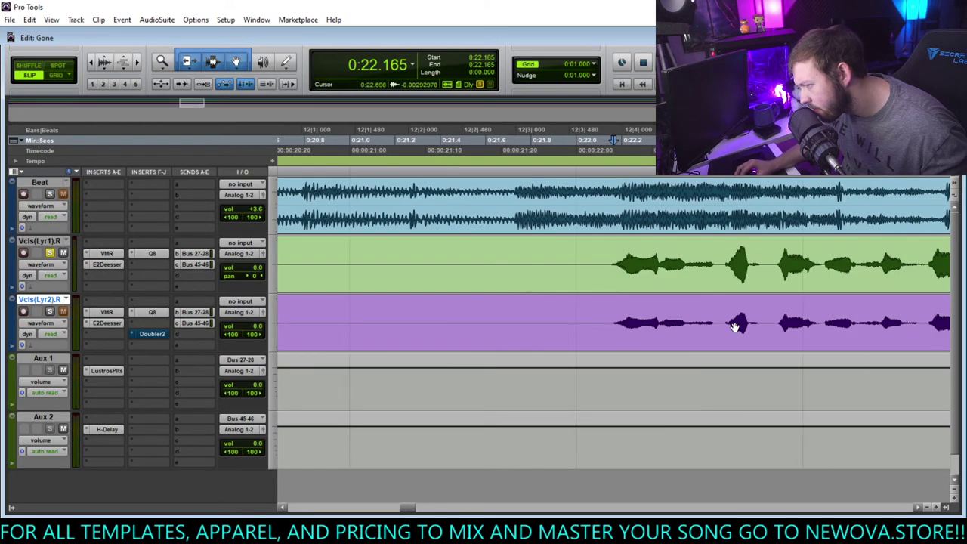
- Raise the clip gain of the second vocal layer to +6.0 dB
key(r)
key(r)
key(r)
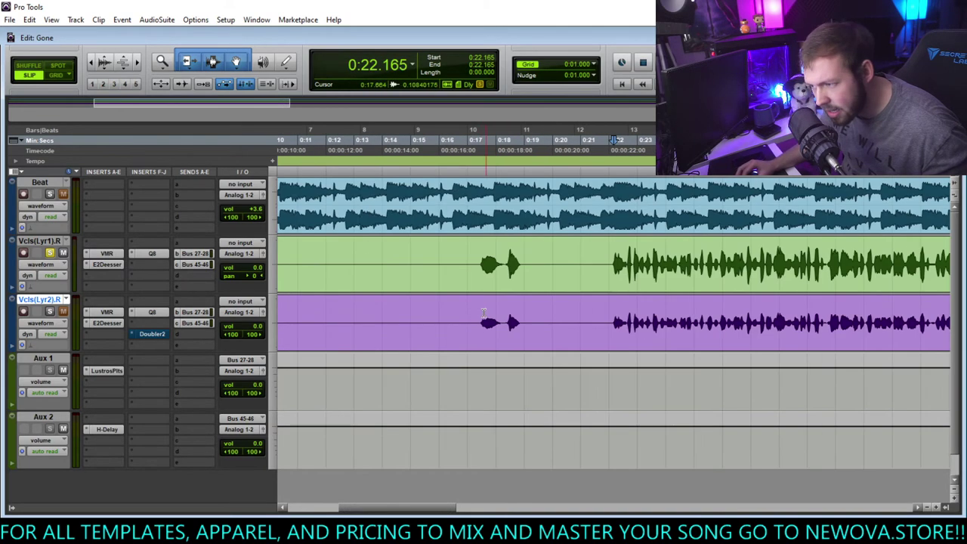
key(r)
key(r)
key(t)
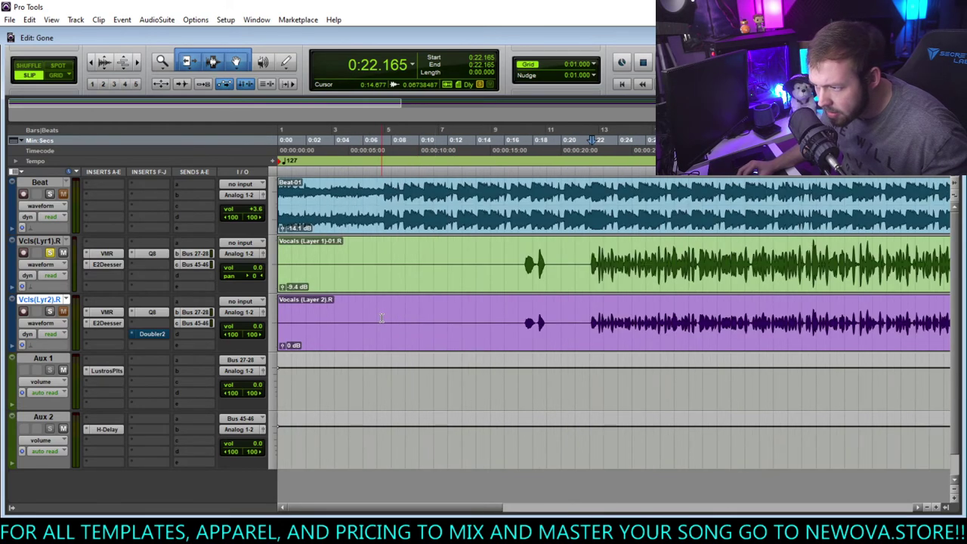
drag(283, 347, 285, 344)
- Compare the second vocal layer's waveform shape against the first layer's around 0:22.165
key(t)
key(t)
key(t)
key(t)
key(t)
key(t)
key(t)
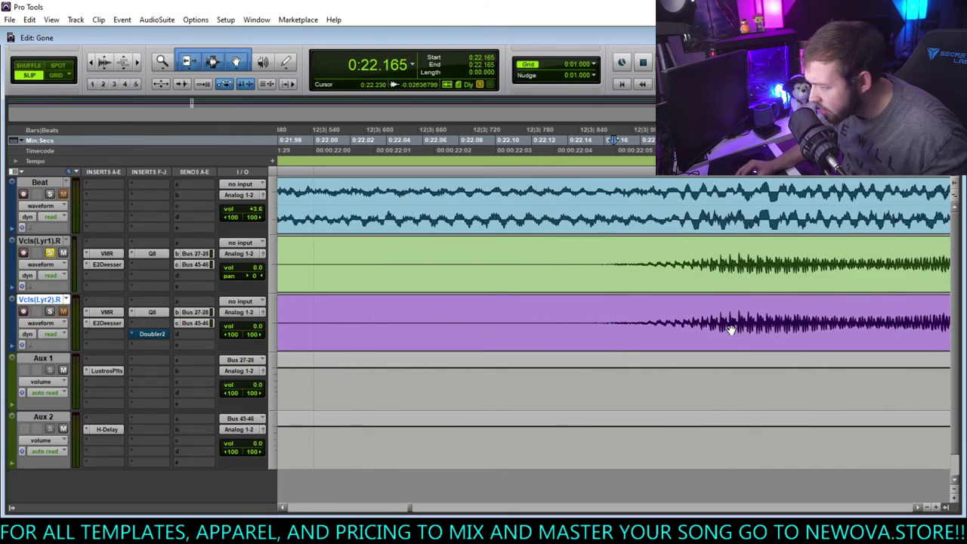
key(r)
key(r)
key(r)
key(r)
key(r)
key(r)
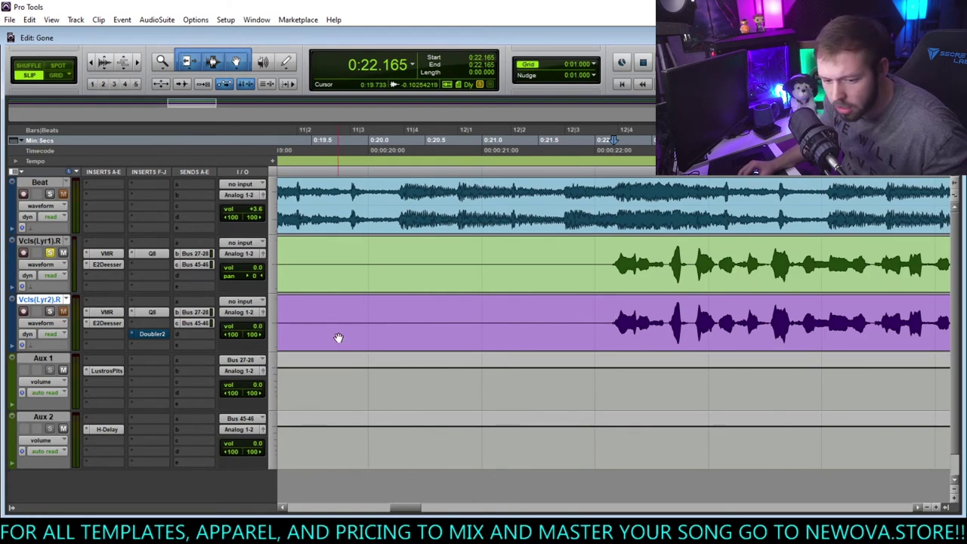
key(r)
key(r)
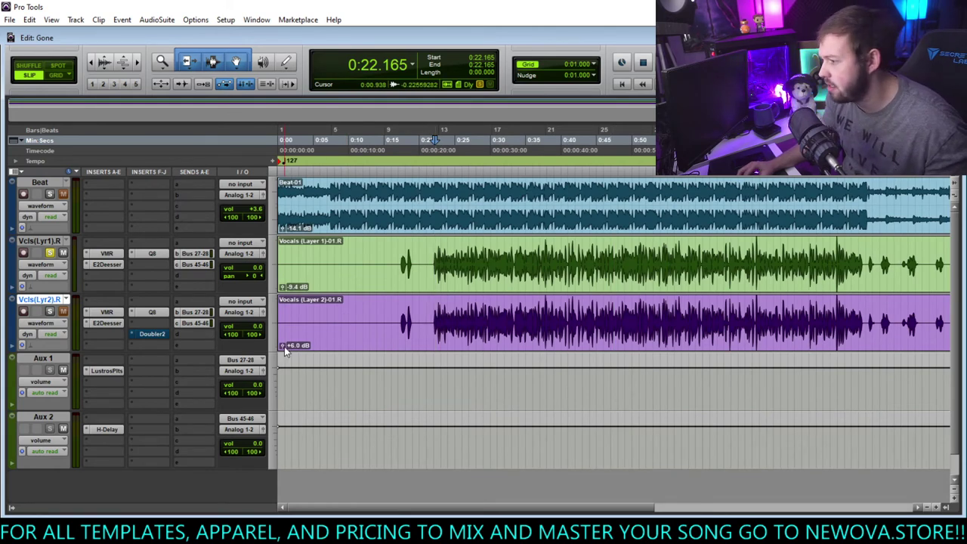
- Compare the two vocal layers' waveforms around 1:23, where the beat drops out
click(862, 325)
key(t)
key(t)
key(t)
key(t)
key(t)
key(t)
key(t)
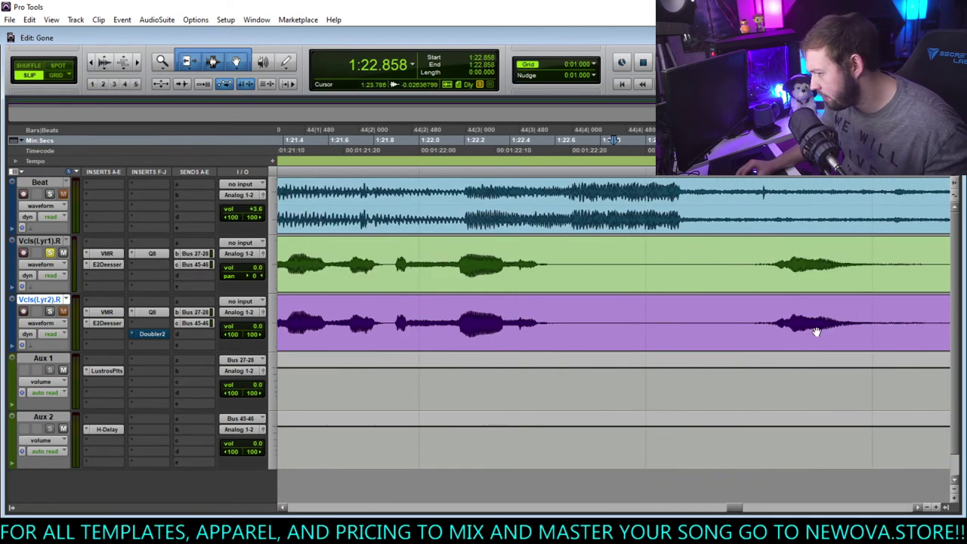
key(r)
key(r)
click(751, 311)
key(t)
key(t)
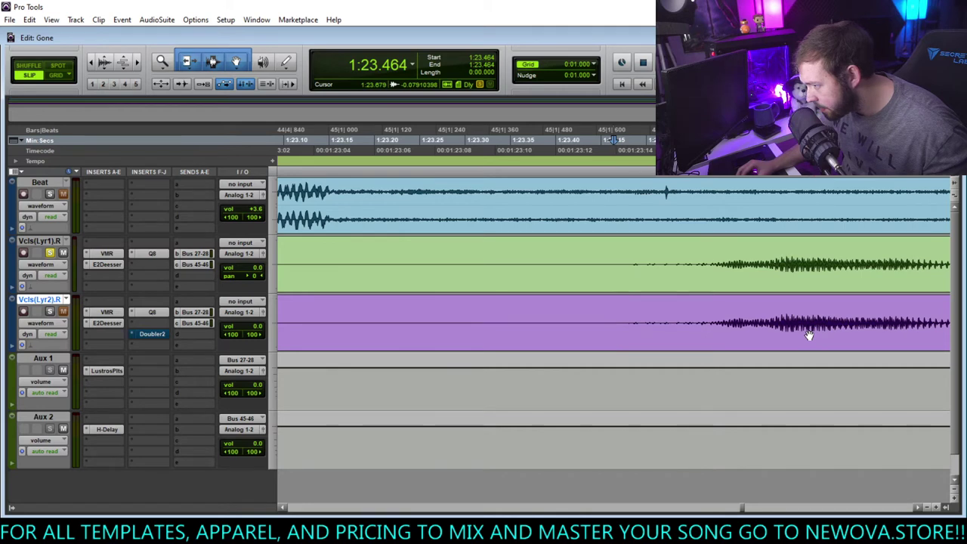
key(r)
key(r)
key(r)
key(r)
key(r)
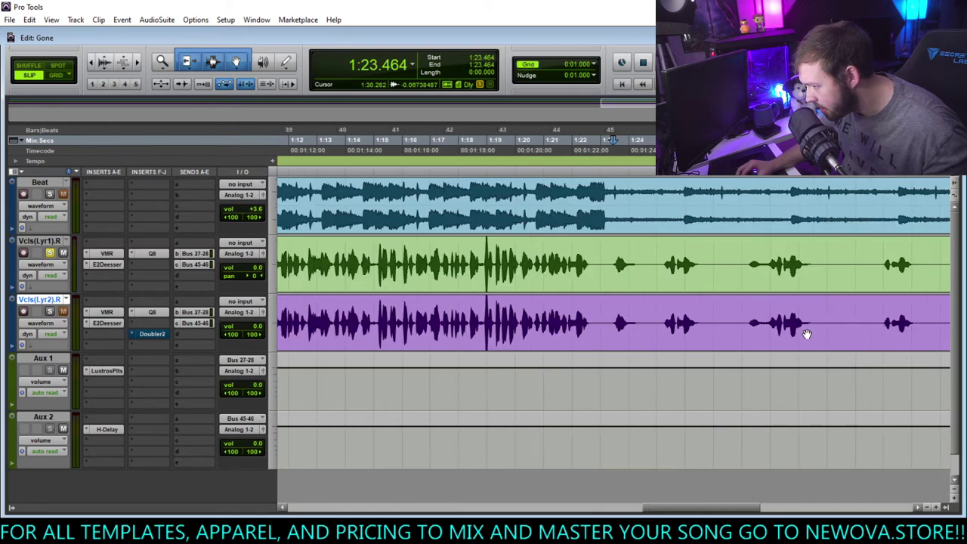
- Mute the second vocal layer and undo its gain and clip changes back to the original clip at 0 dB with track volume at -13.8
key(r)
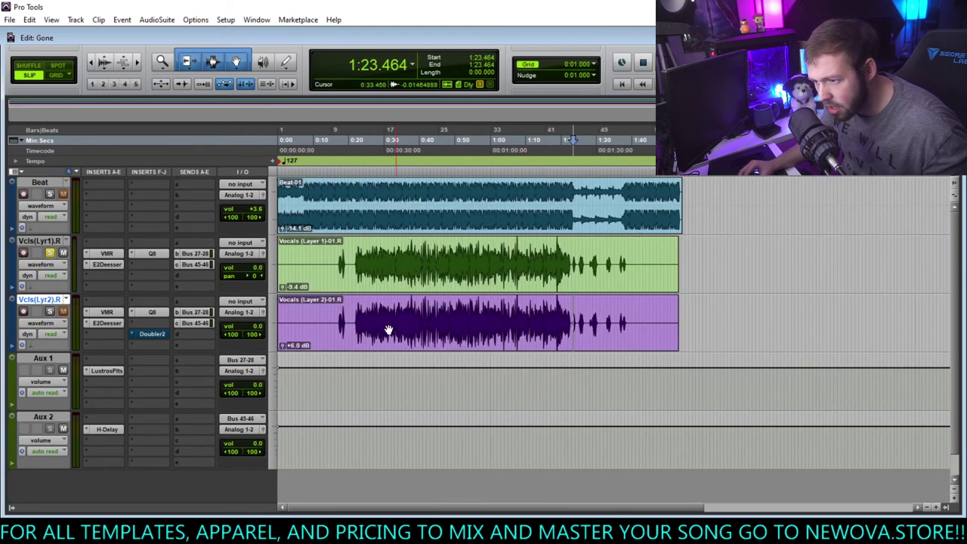
click(361, 329)
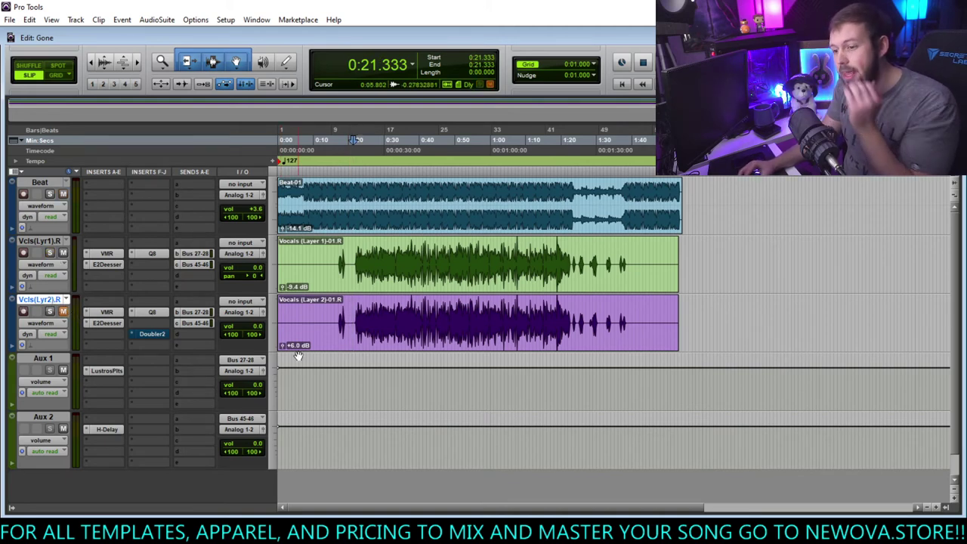
key(t)
key(t)
key(t)
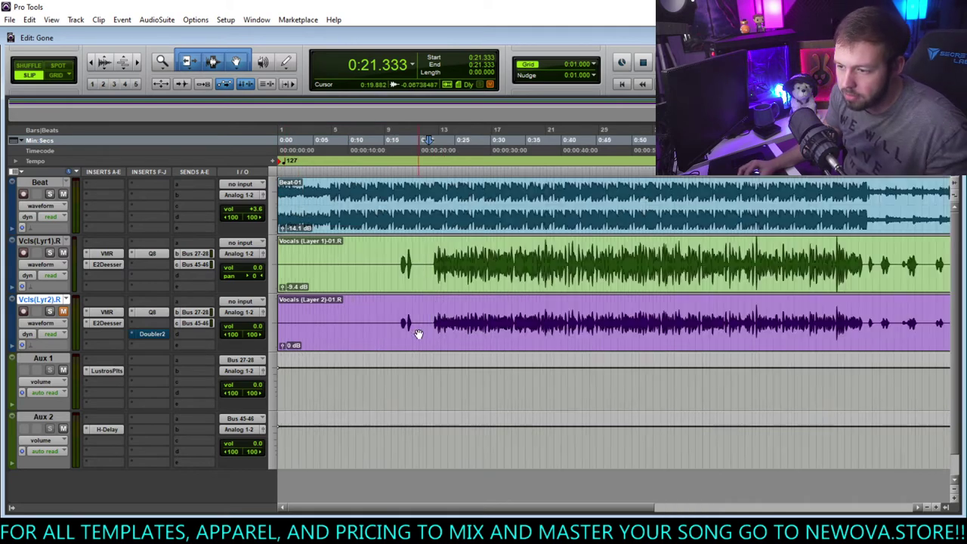
key(r)
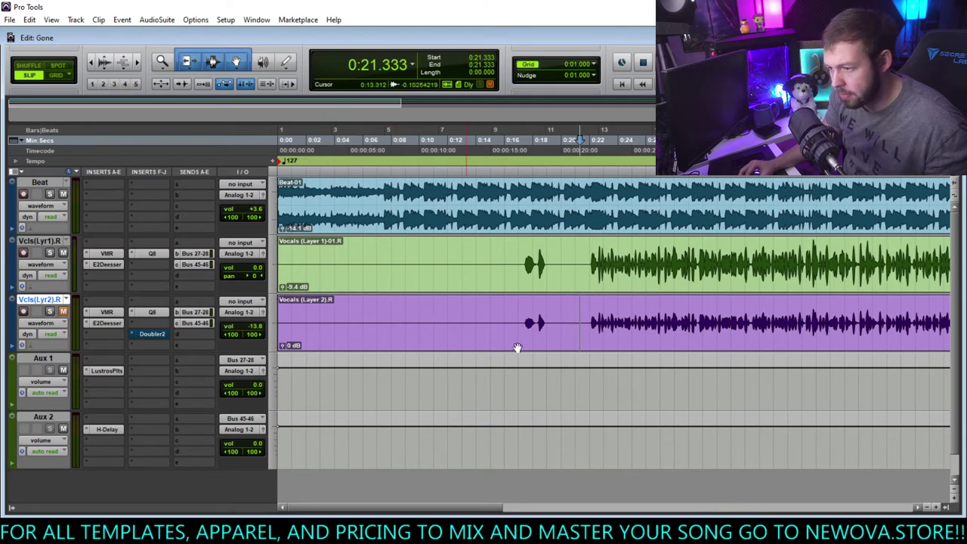
- Try shifting the second vocal layer's clip so it starts at 0:00.001, judging it against the first layer's onset near 0:22.160
key(t)
key(t)
key(t)
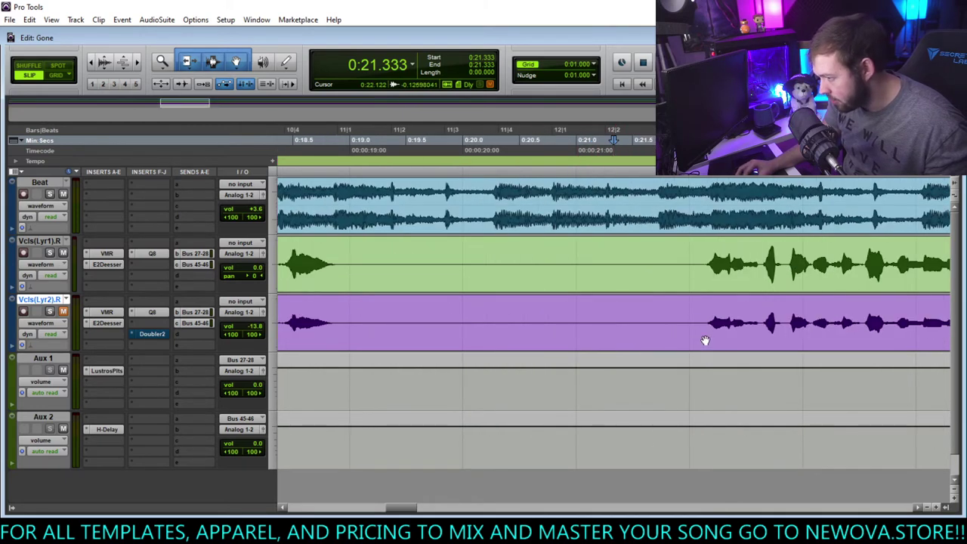
key(t)
key(t)
key(t)
click(744, 311)
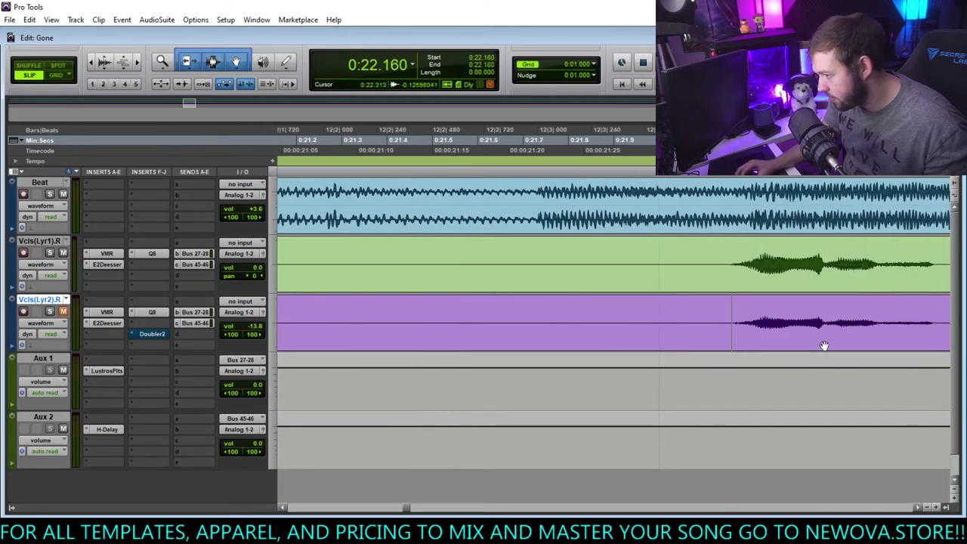
key(t)
key(t)
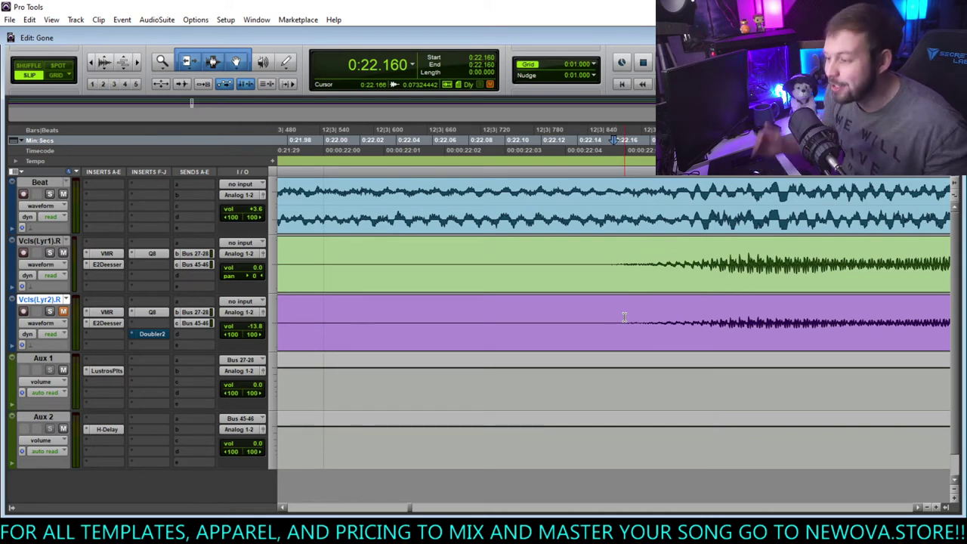
key(t)
key(t)
click(662, 339)
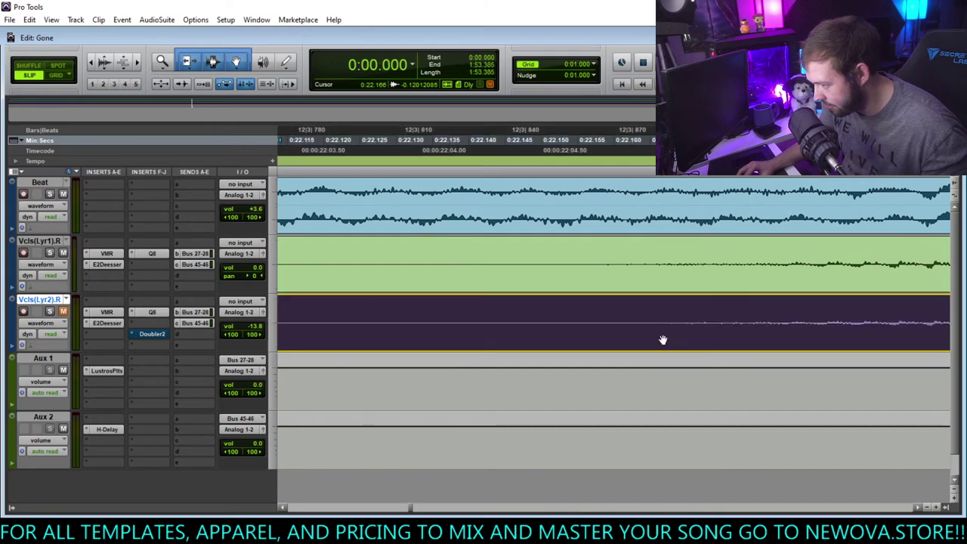
drag(666, 339, 679, 340)
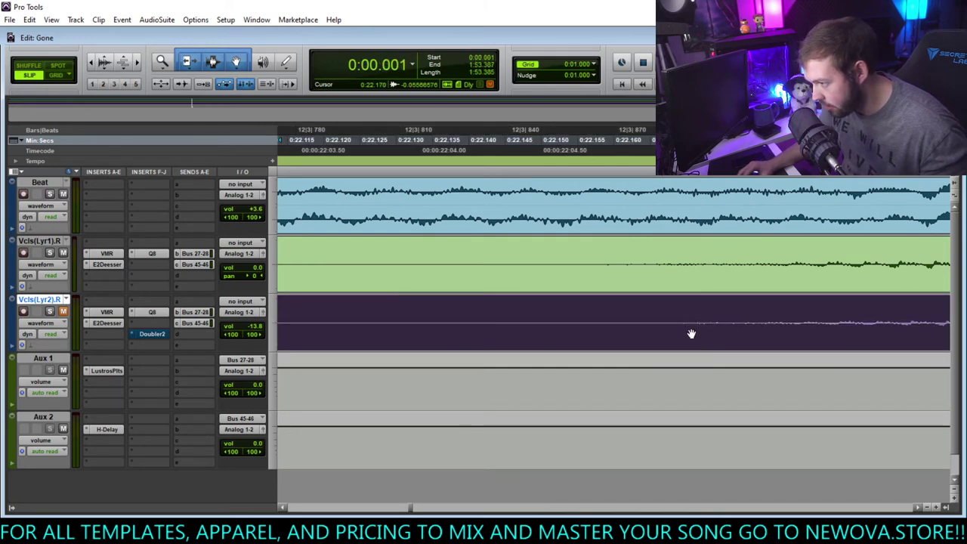
- Try shifting the second vocal layer's clip slightly further so it starts at 0:00.002
key(r)
key(r)
key(r)
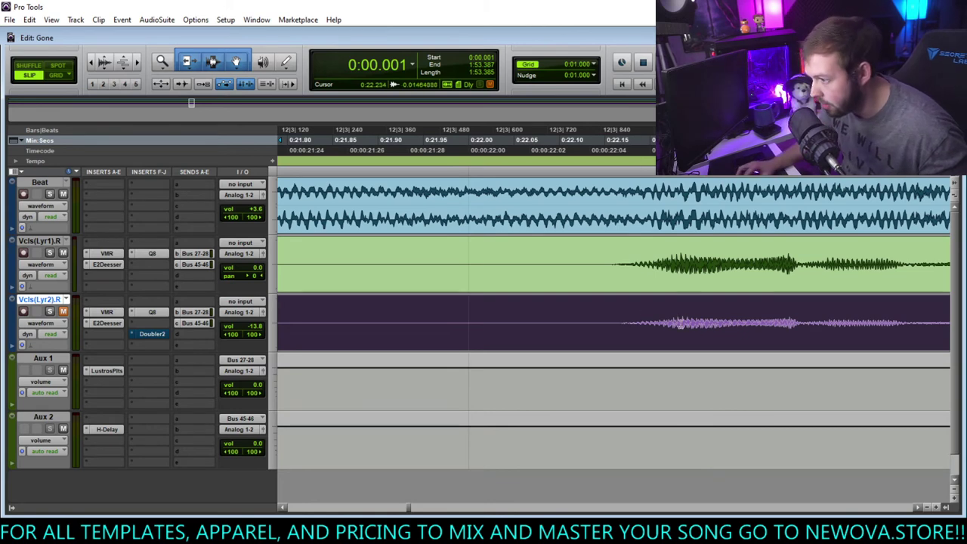
key(t)
key(t)
key(t)
key(t)
click(742, 345)
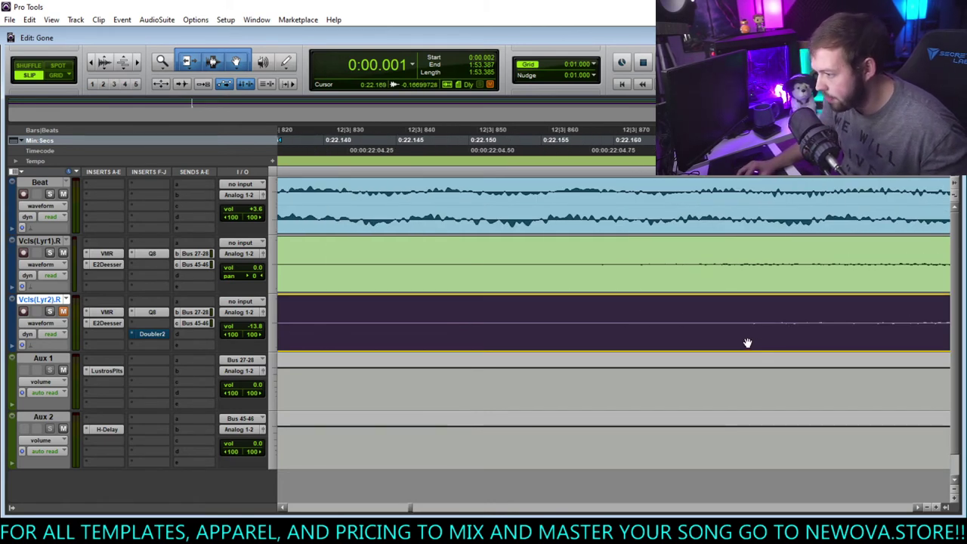
- Unmute the second vocal layer and play both layers with the beat from 0:21.973
key(r)
key(r)
key(r)
key(r)
key(r)
key(r)
key(r)
key(r)
key(r)
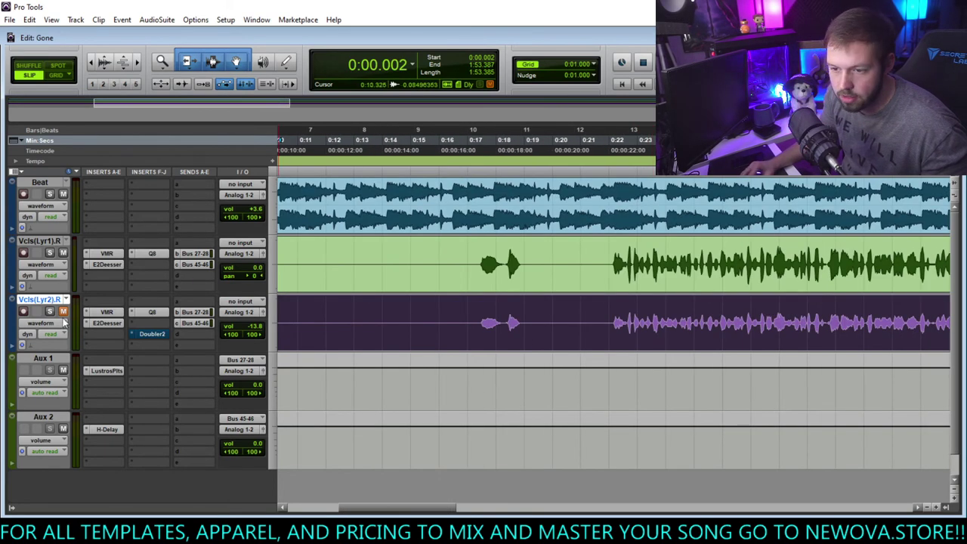
key(r)
click(590, 310)
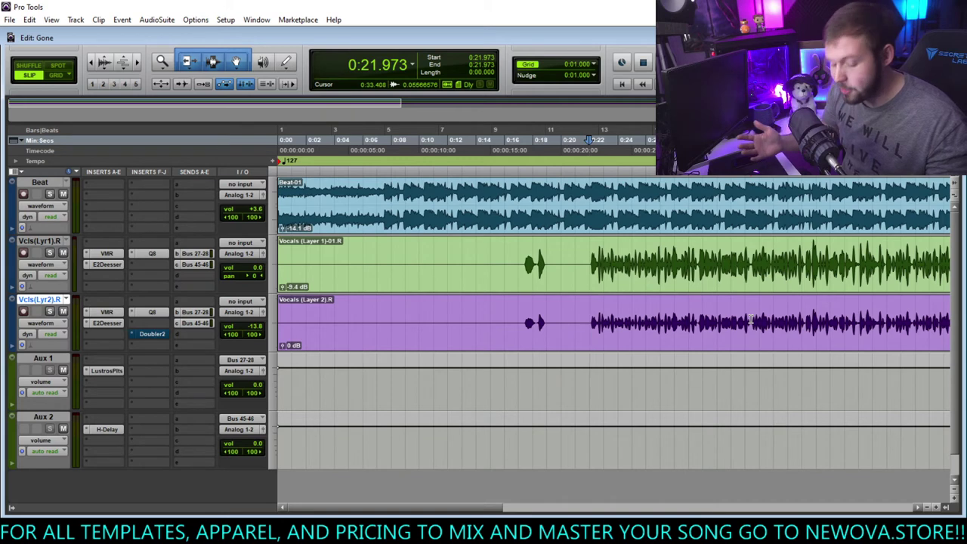
key(space)
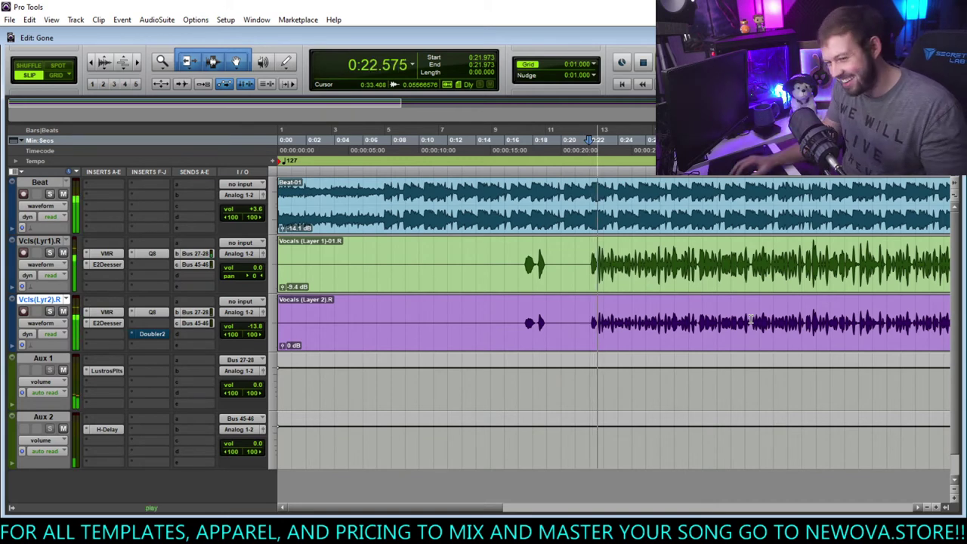
- Take Doubler2 on the second vocal layer off bypass and solo both vocal layers with the second layer's volume at -7.9
click(151, 334)
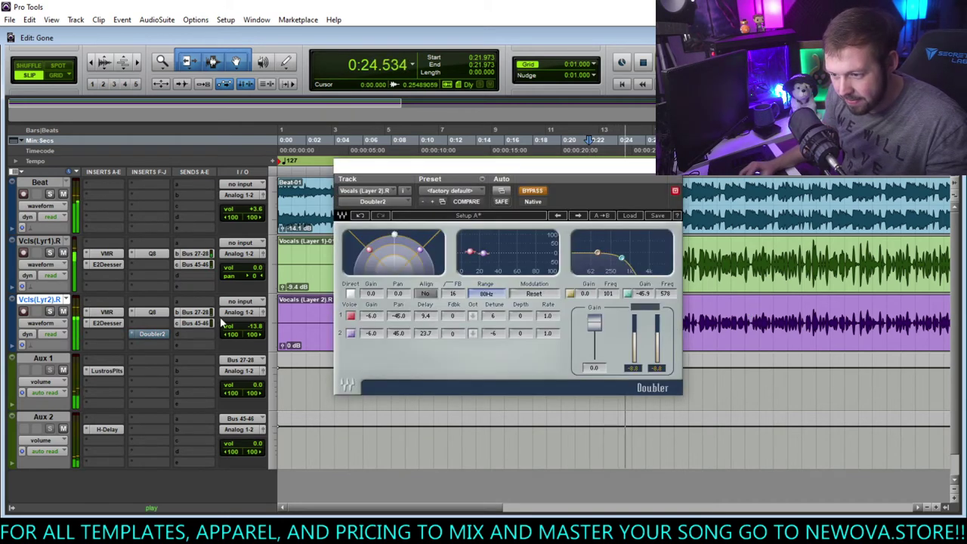
click(150, 334)
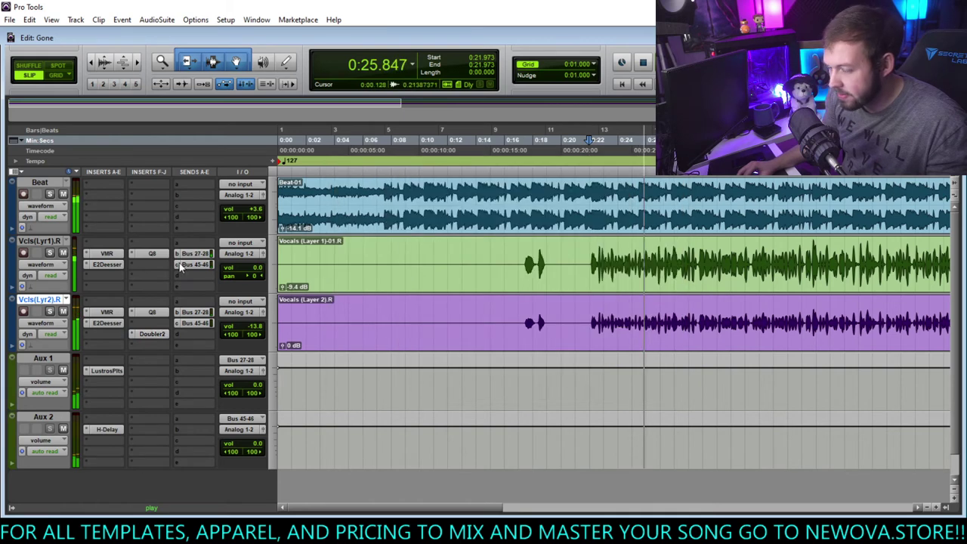
click(49, 312)
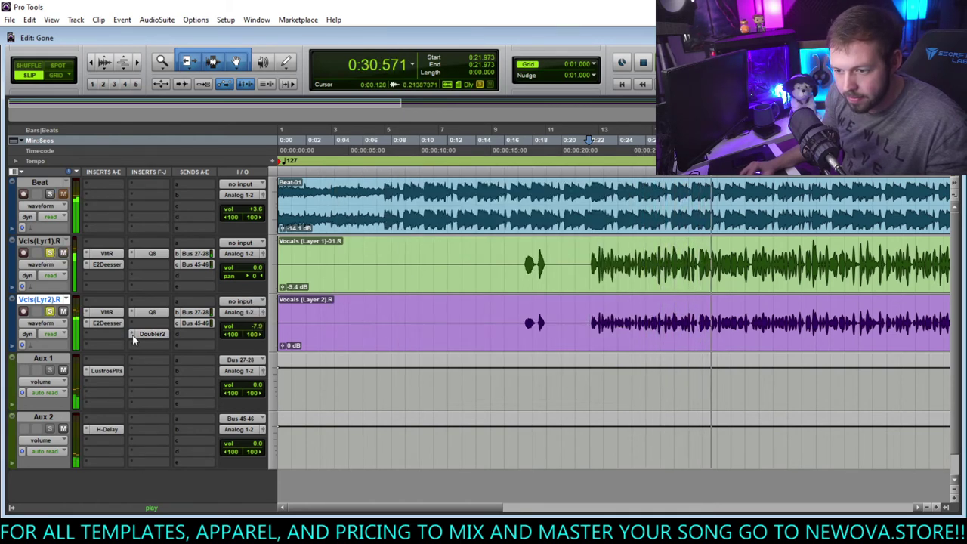
- Shift the second vocal layer's clip later during playback so it starts at 0:00.032
scroll(680, 342, up, 5)
click(685, 342)
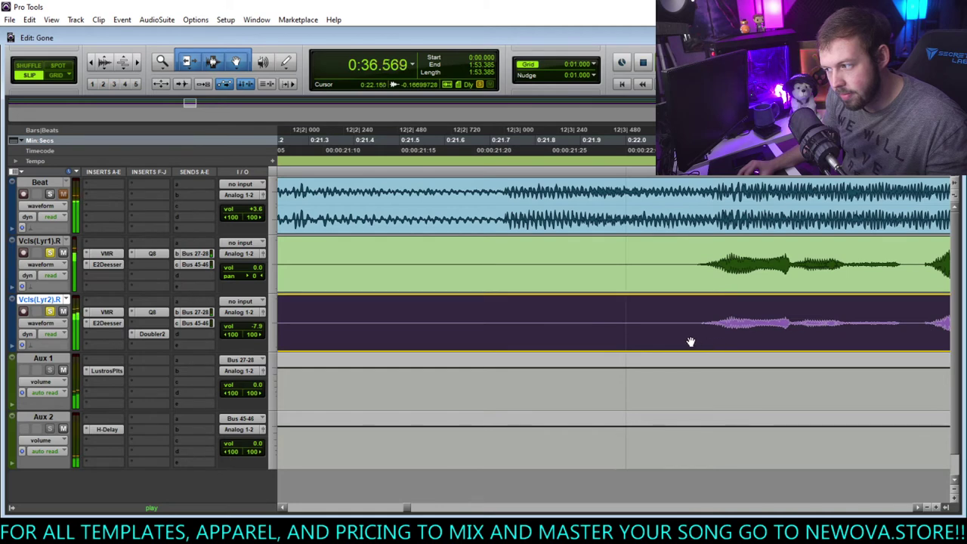
drag(733, 340, 758, 352)
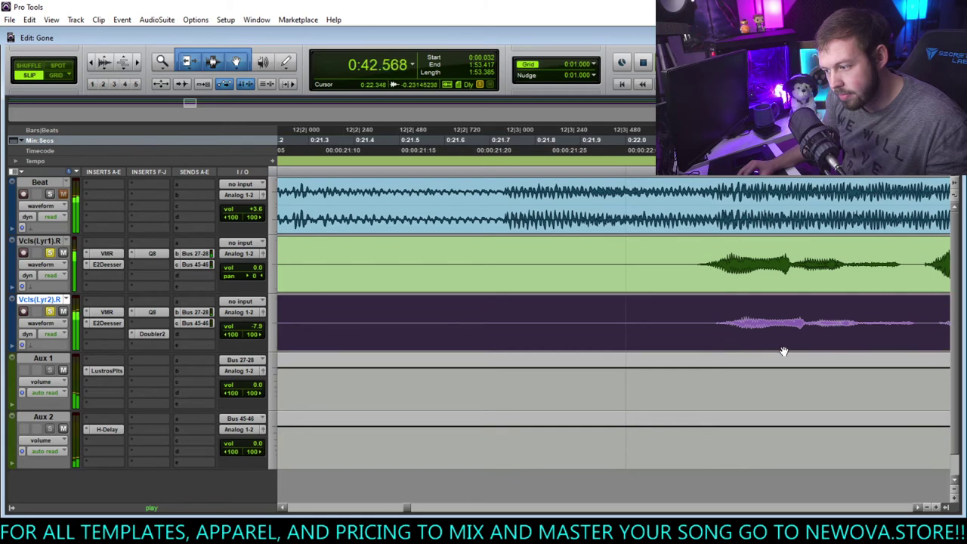
- Take both vocal layers out of solo and set the second layer's volume to -13.8 before stopping playback
click(49, 312)
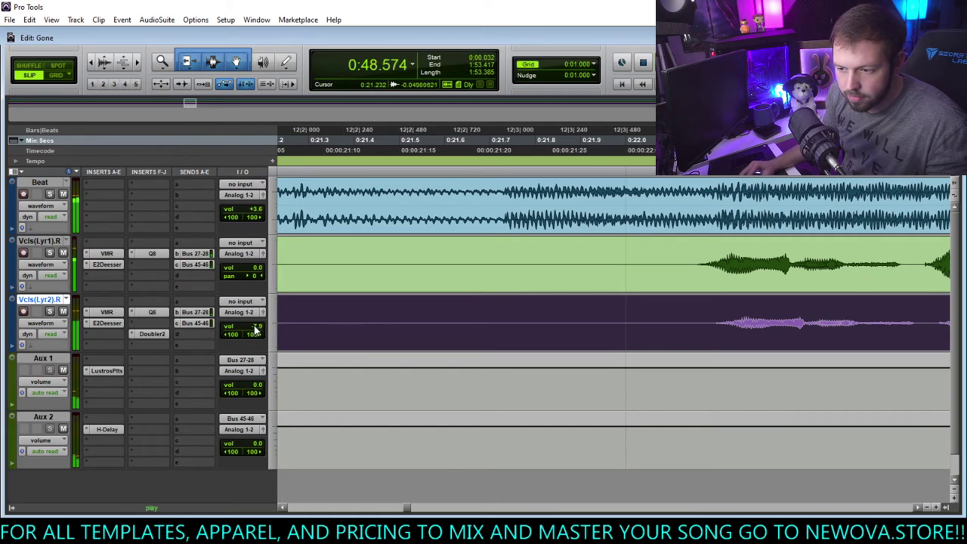
drag(256, 331, 259, 340)
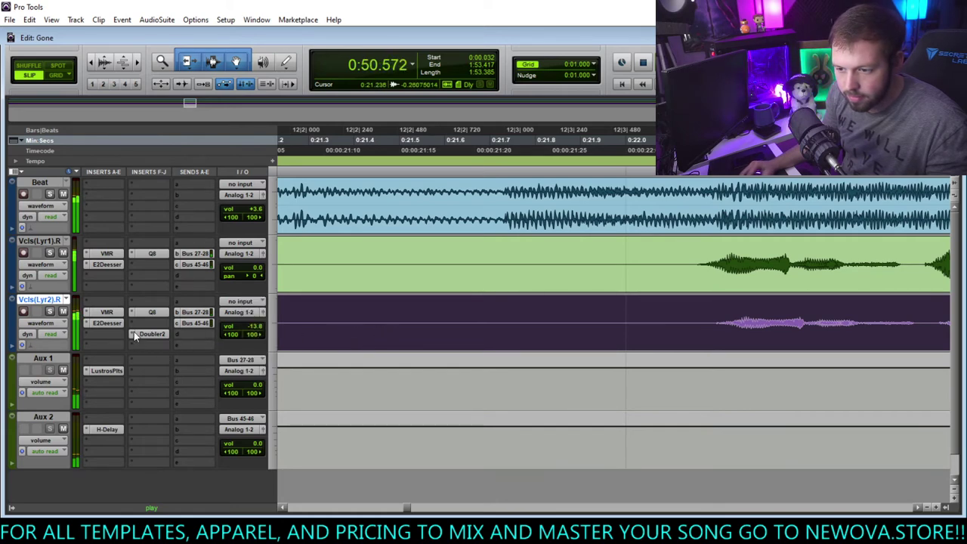
key(space)
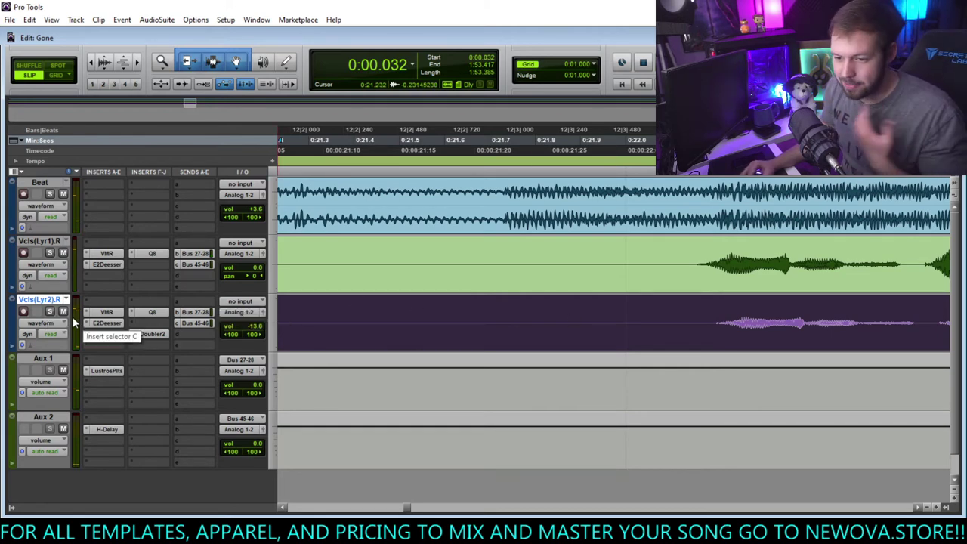
- Mute the second vocal layer's track
click(64, 312)
scroll(620, 282, down, 8)
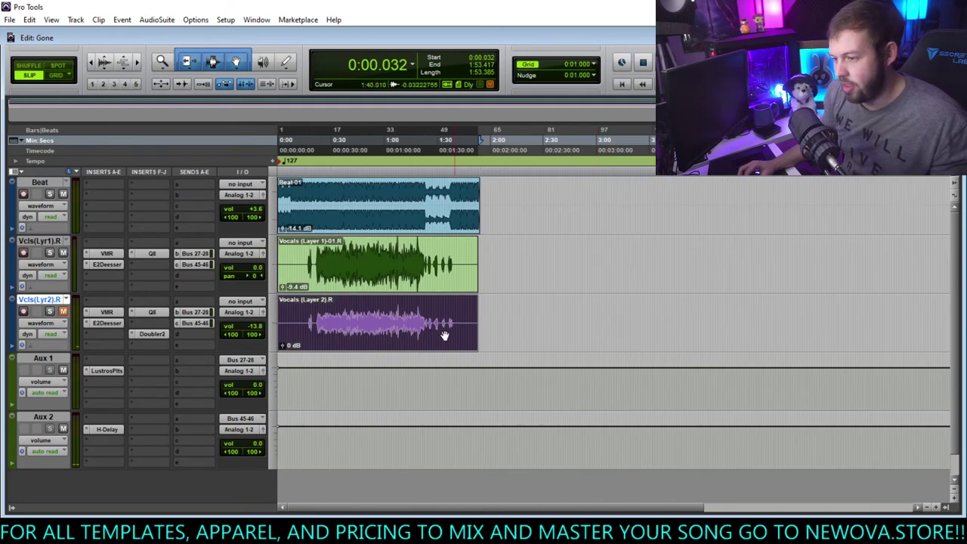
scroll(446, 335, up, 3)
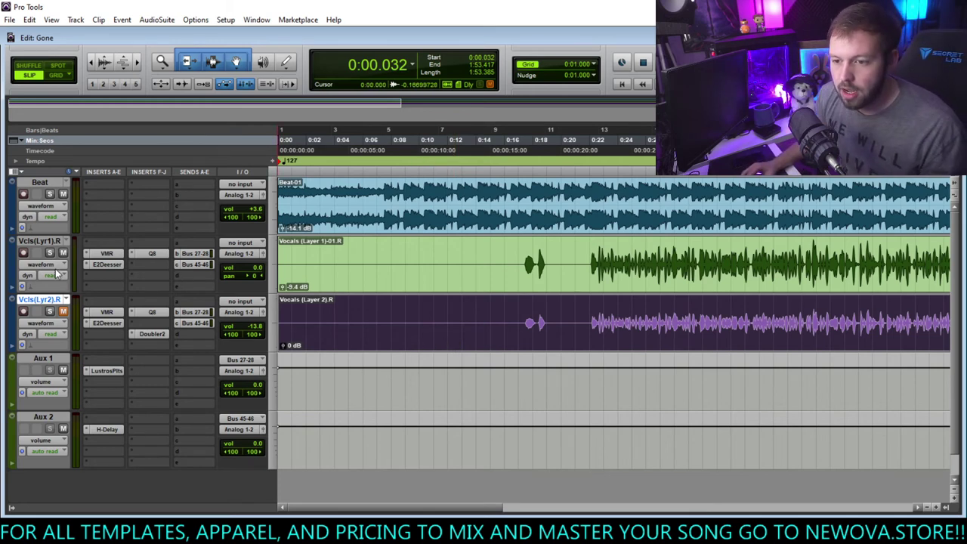
key(t)
- Duplicate the first vocal layer's track with its clip, inserts and sends
right_click(31, 241)
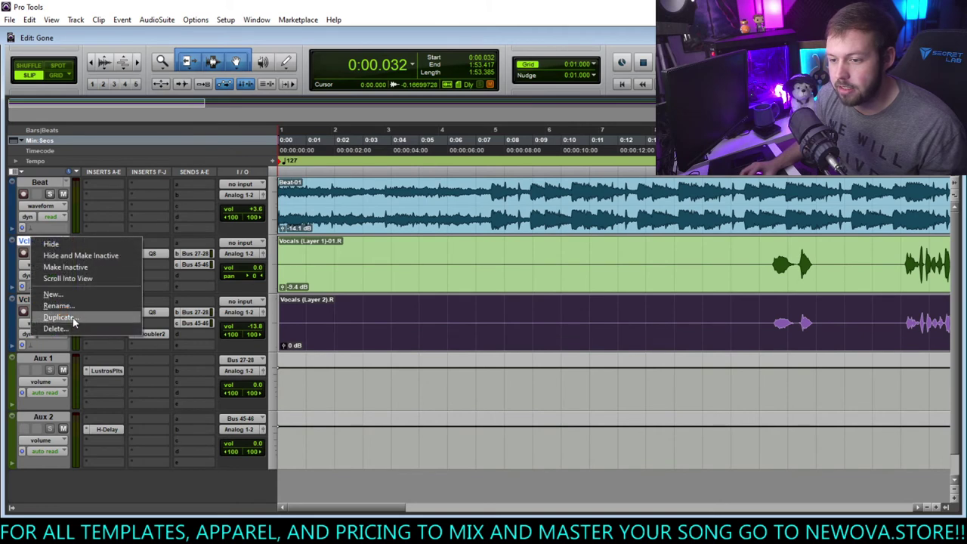
click(73, 318)
key(Return)
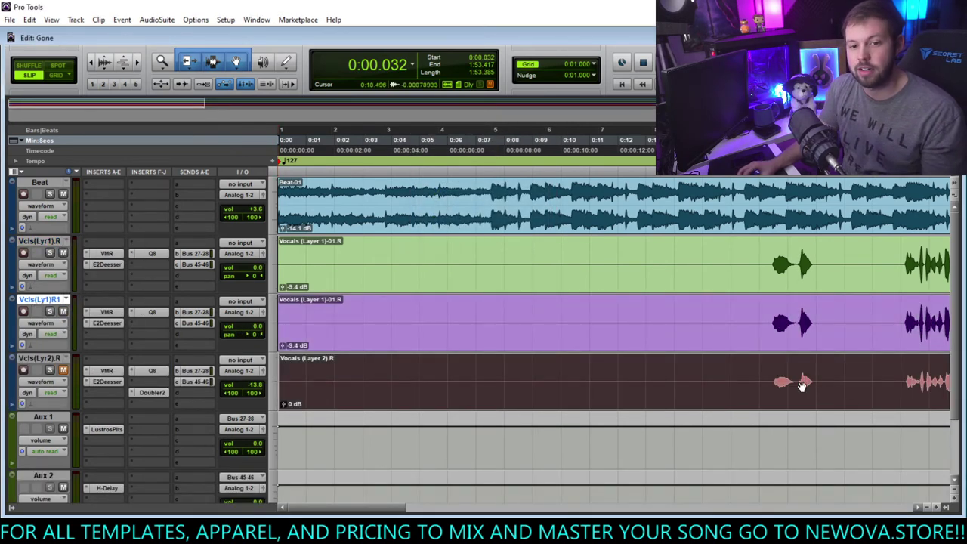
- Delete the duplicated copy of the first vocal layer's track
right_click(60, 301)
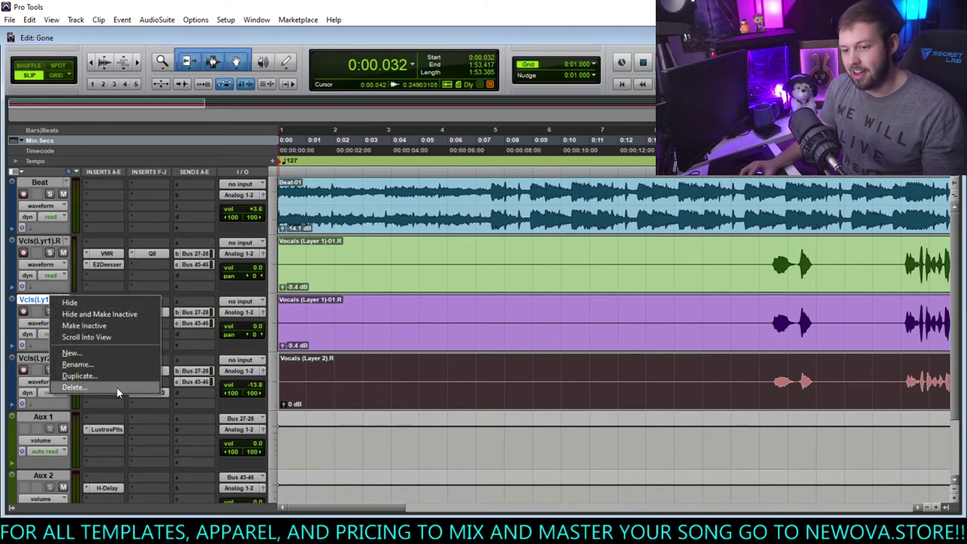
click(116, 387)
click(592, 230)
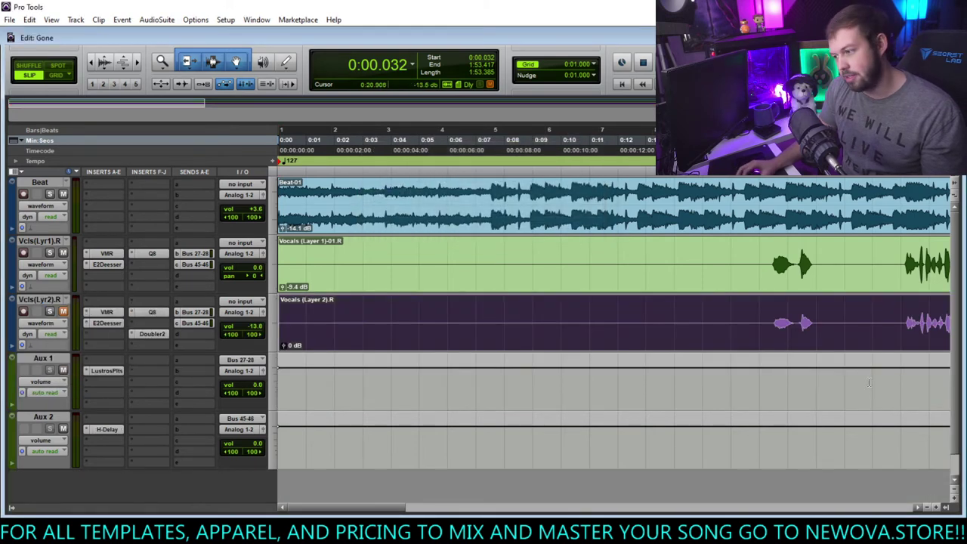
- Compare the timing offset between the two vocal layers at the first phrase around 0:17.429
click(771, 316)
key(t)
key(t)
key(t)
key(t)
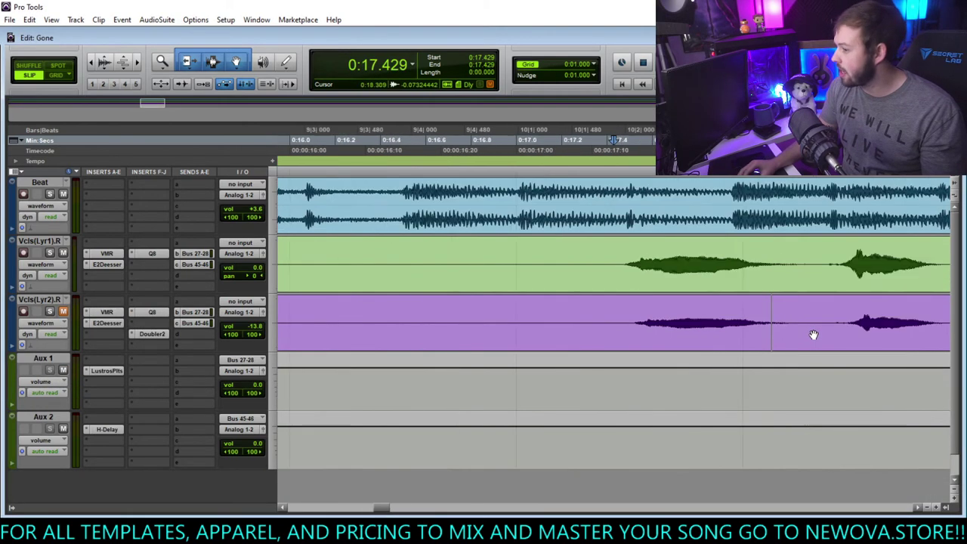
key(t)
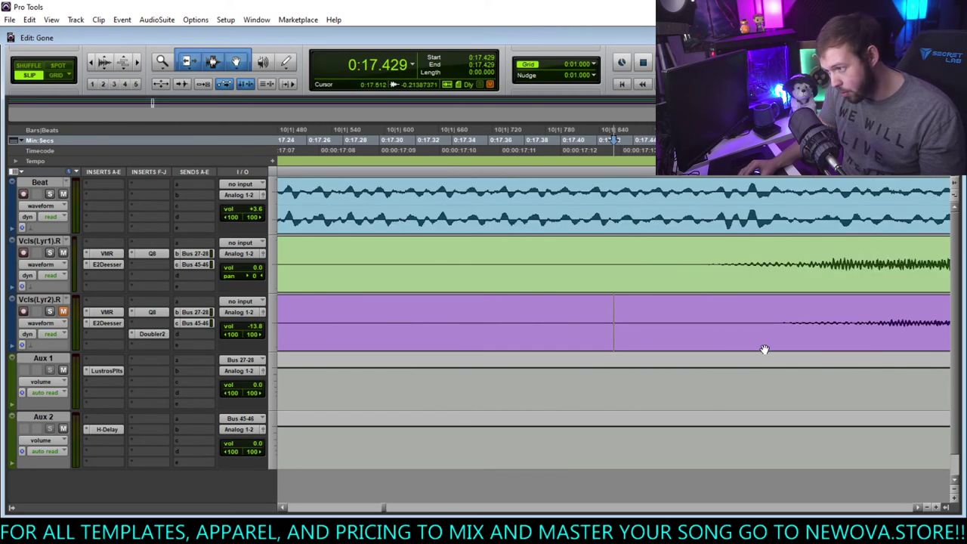
key(r)
key(r)
key(r)
key(r)
key(r)
key(r)
key(r)
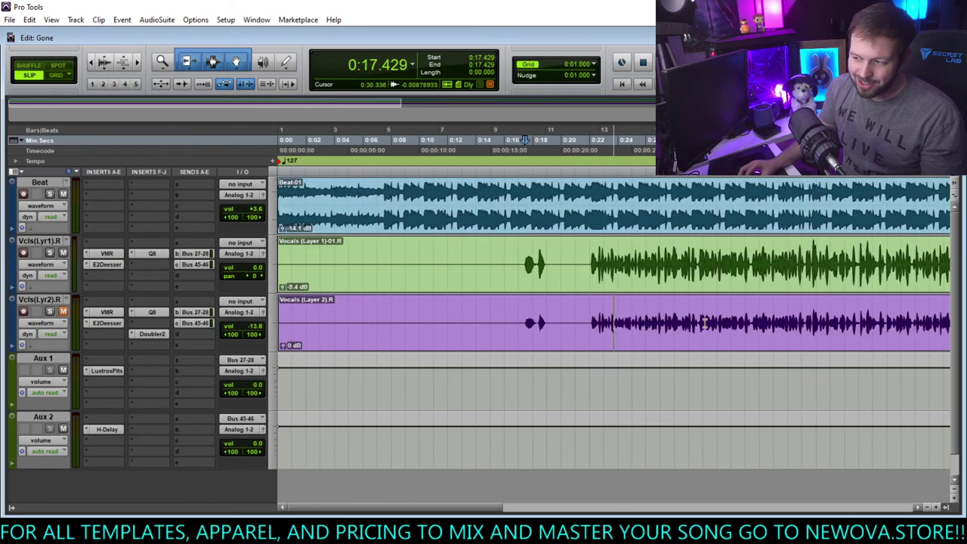
key(r)
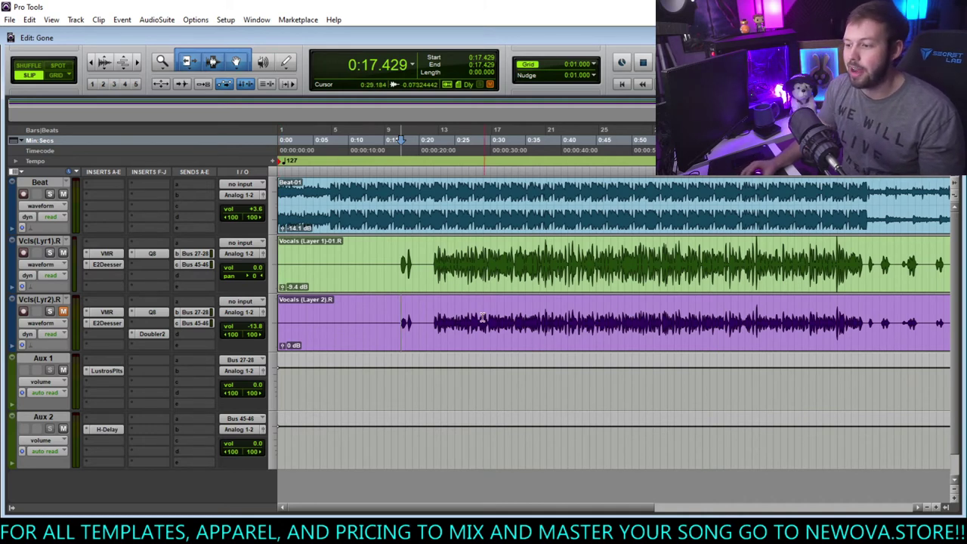
- Select a 0.007-second stretch of the first vocal layer from 0:17.480 to gauge the gap before the second layer's onset
scroll(671, 347, up, 8)
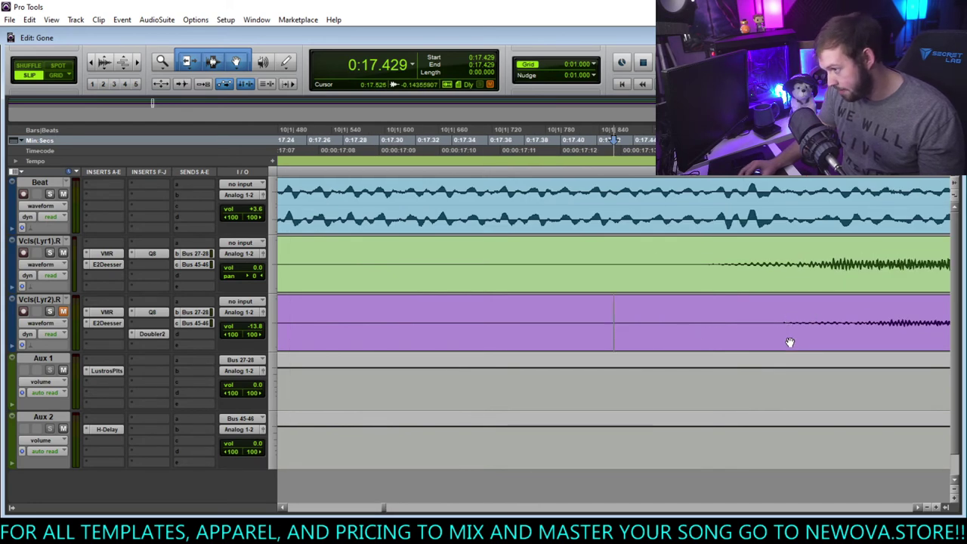
double_click(332, 303)
click(720, 312)
scroll(817, 335, up, 3)
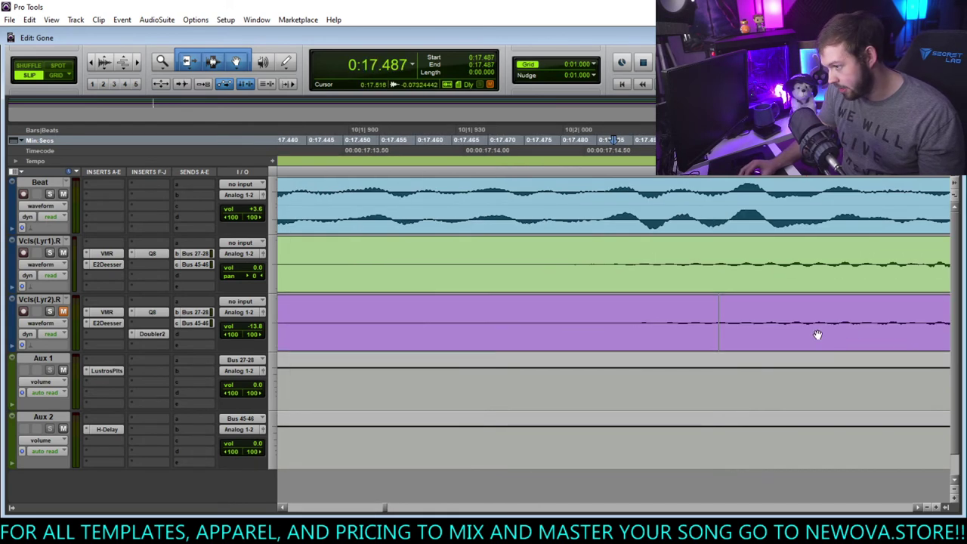
drag(622, 261, 566, 262)
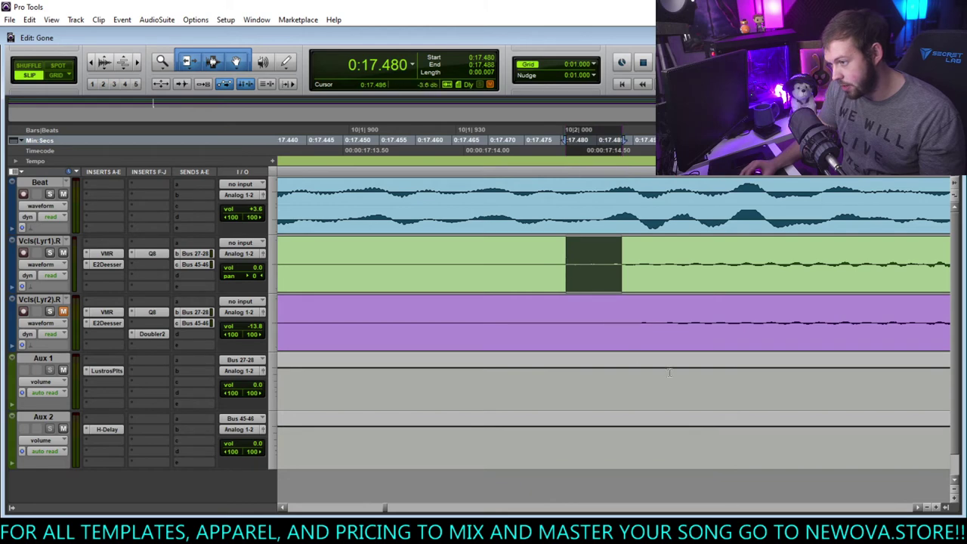
- Select a 0.010-second stretch of the second vocal layer from 0:17.467 to gauge its onset against the first layer
scroll(584, 347, down, 10)
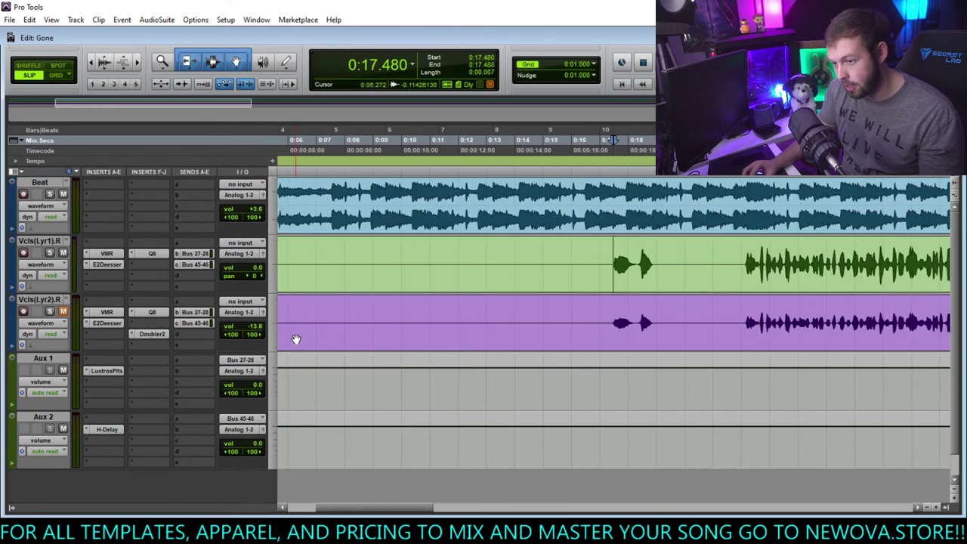
drag(286, 351, 283, 347)
scroll(756, 348, up, 10)
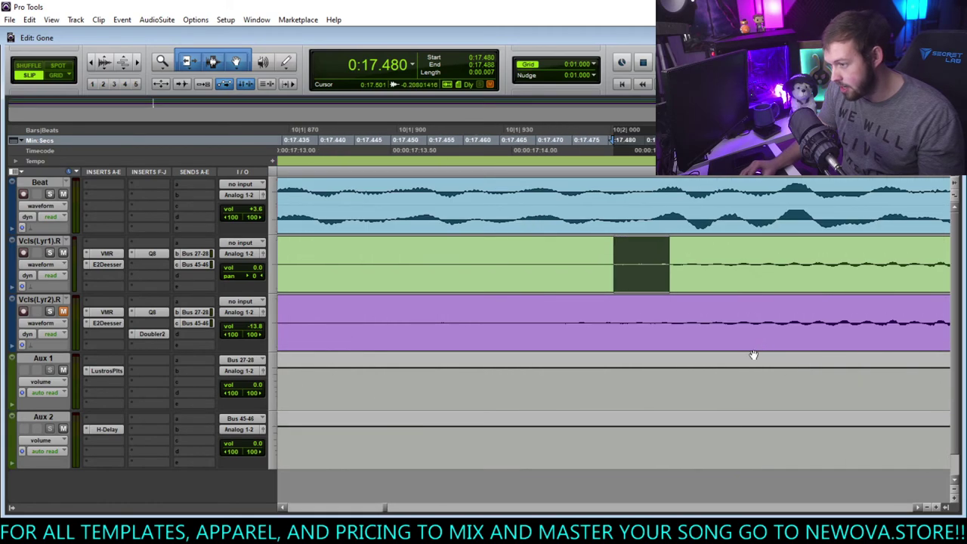
drag(591, 328, 518, 325)
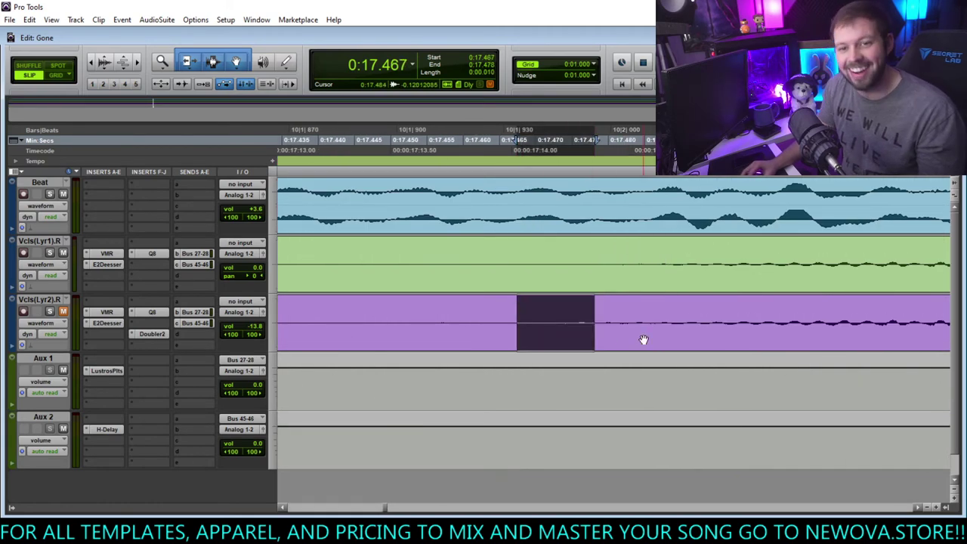
scroll(643, 339, down, 12)
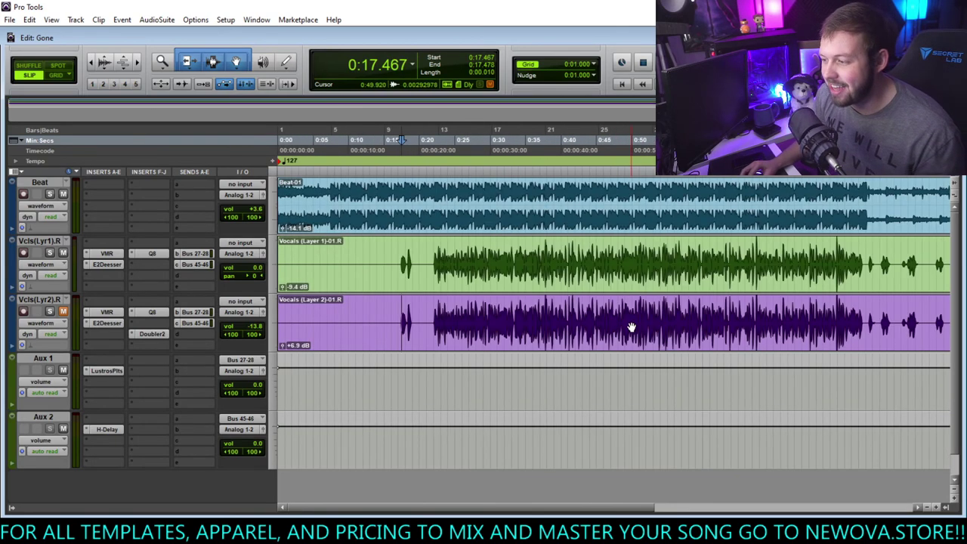
- Place the edit cursor at 0:21.845 and add a new master fader track to the session
click(362, 307)
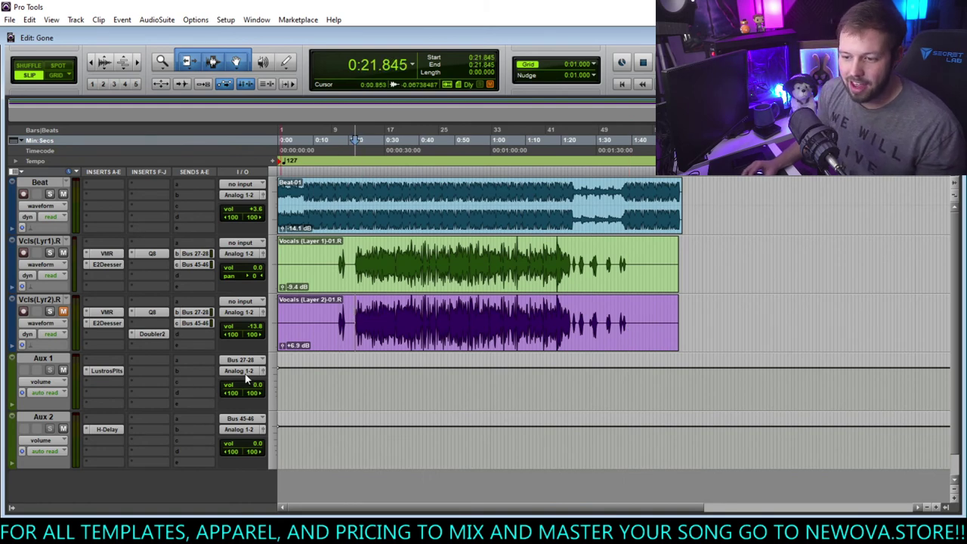
key(ctrl+shift+n)
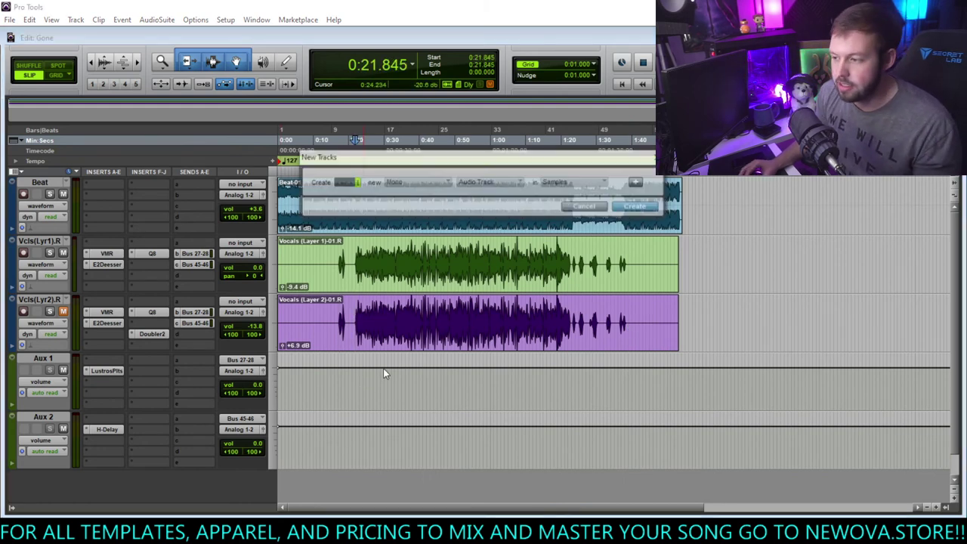
click(500, 181)
click(539, 212)
click(635, 207)
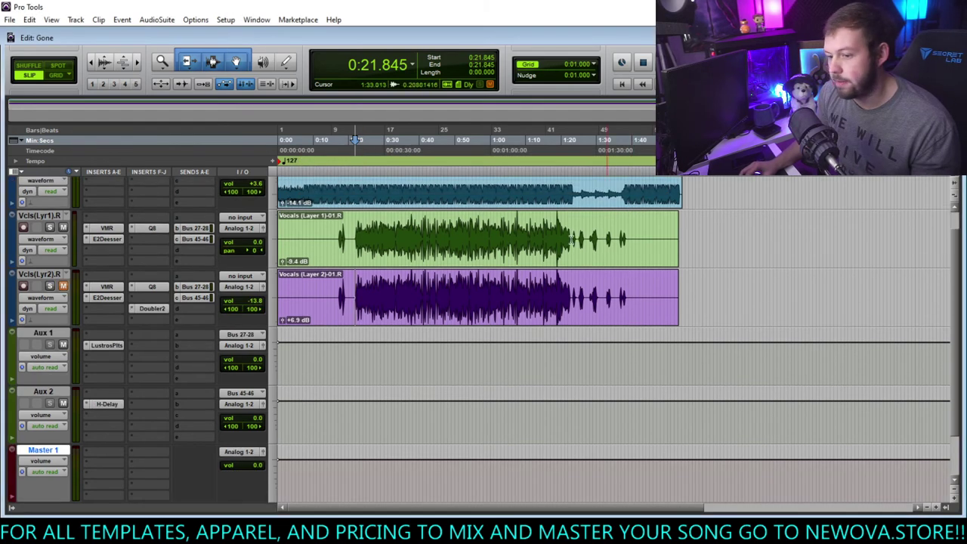
key(t)
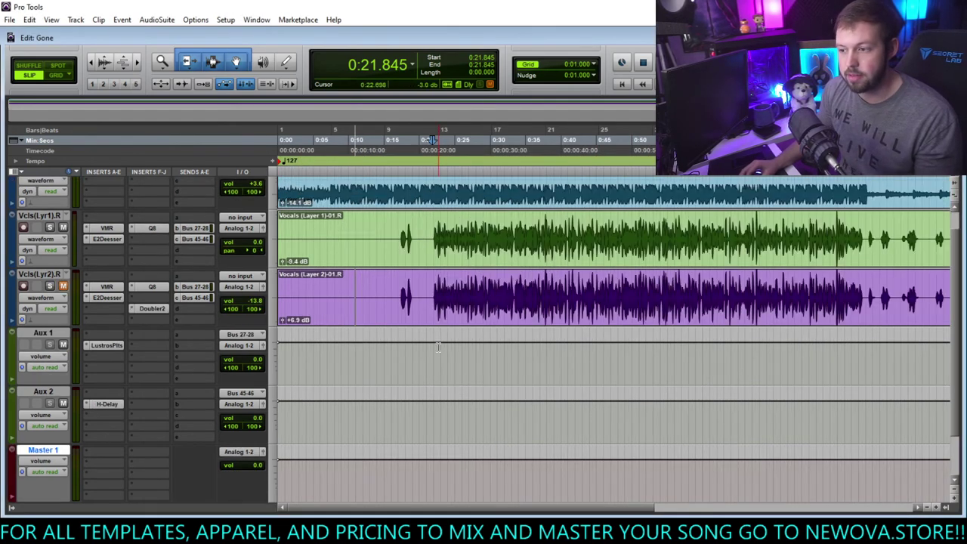
- Insert the stereo Multipass plug-in on the Master 1 track
scroll(529, 331, up, 1)
scroll(318, 386, down, 2)
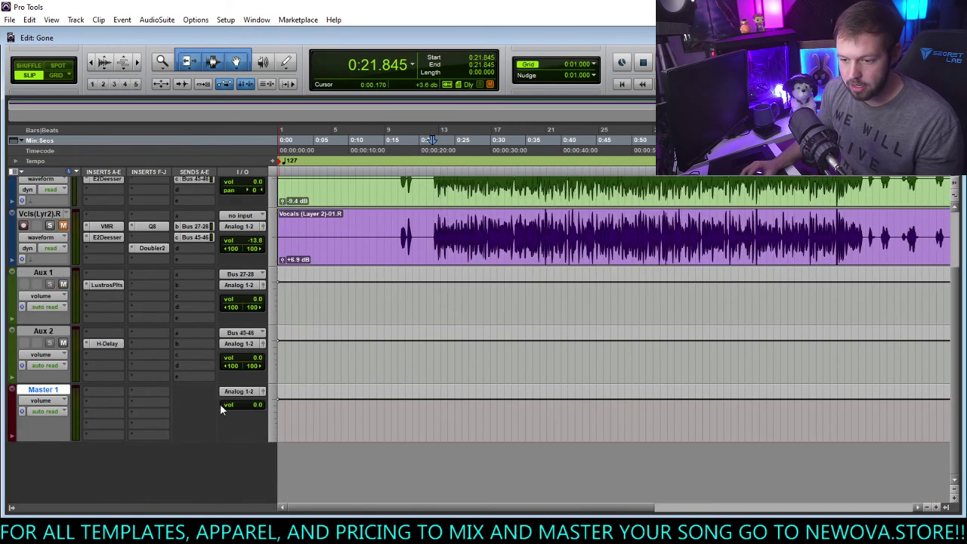
click(97, 402)
mouse_move(159, 421)
mouse_move(269, 279)
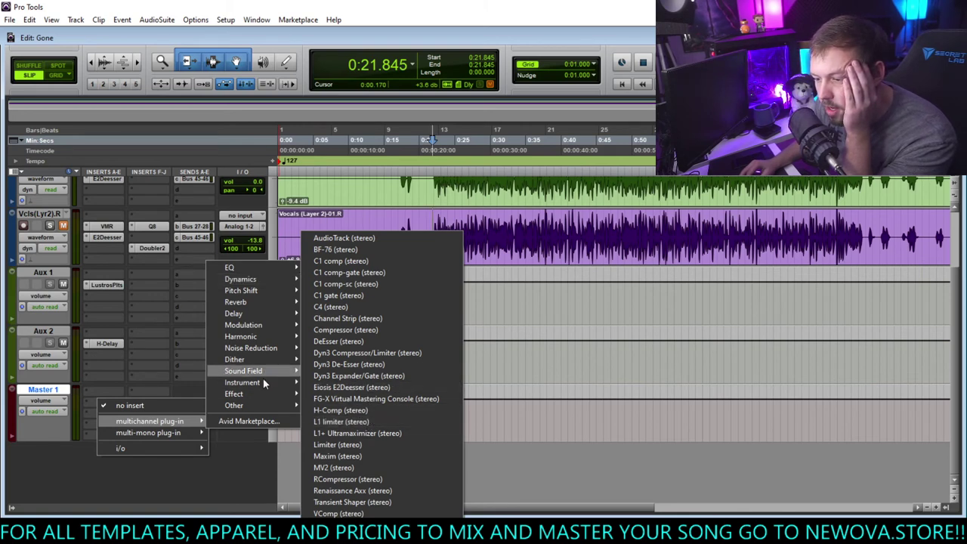
mouse_move(247, 401)
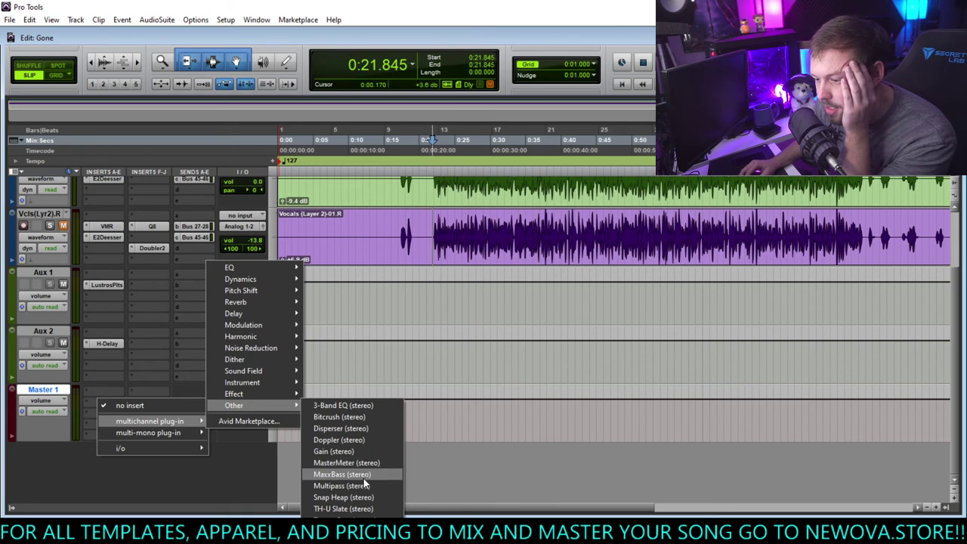
key(Escape)
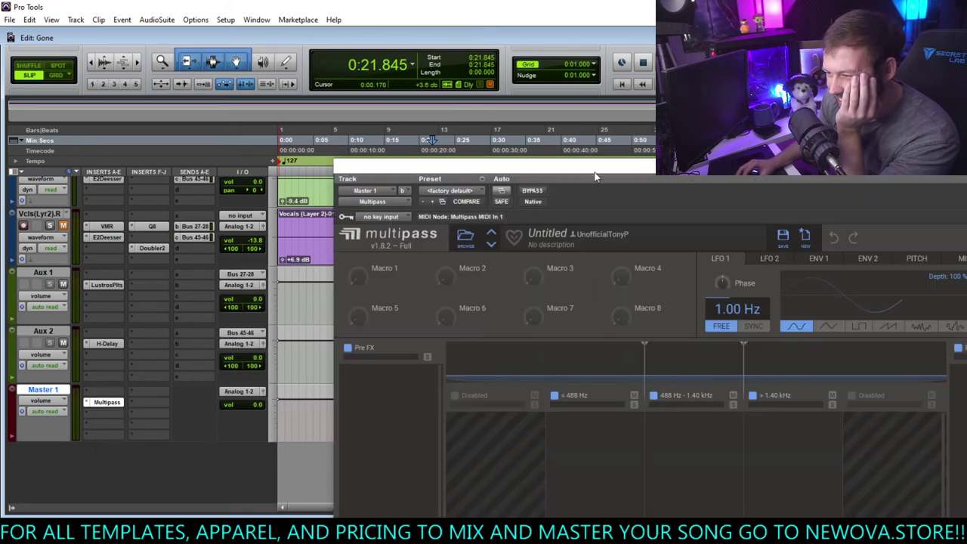
drag(594, 176, 507, 249)
- Play the mix from 0:21.760 with the full Multipass window in view to watch the master's spectrum
scroll(463, 205, up, 2)
scroll(462, 206, down, 2)
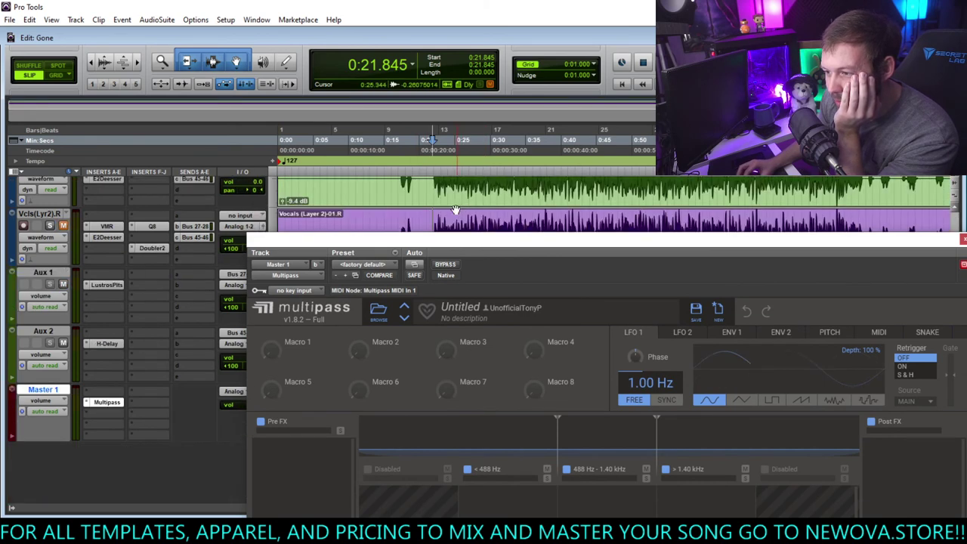
scroll(455, 209, up, 1)
click(431, 206)
scroll(218, 232, up, 1)
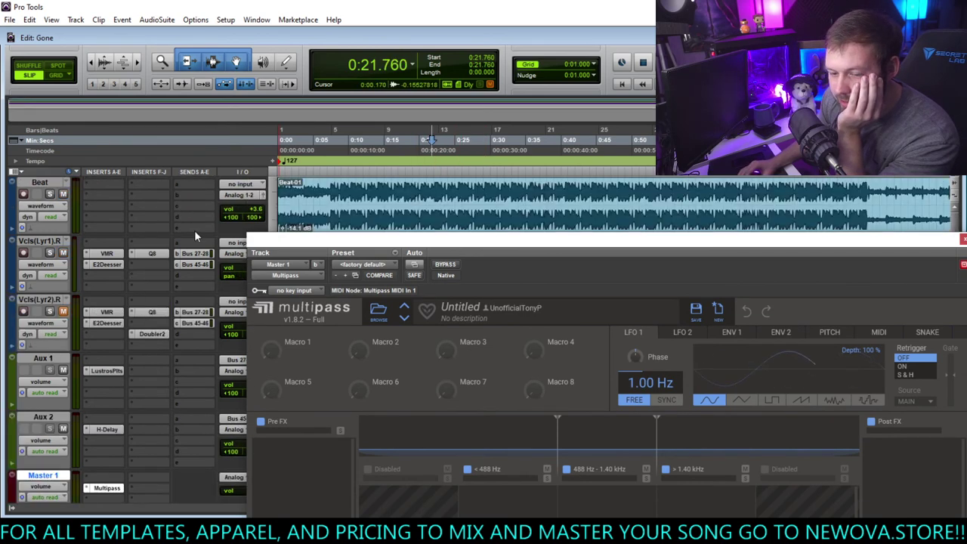
key(space)
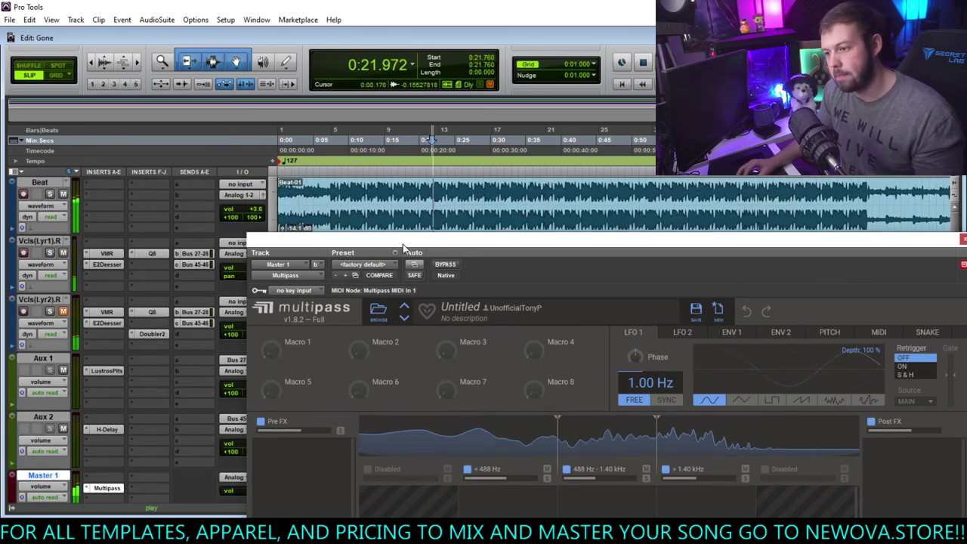
drag(402, 244, 224, 39)
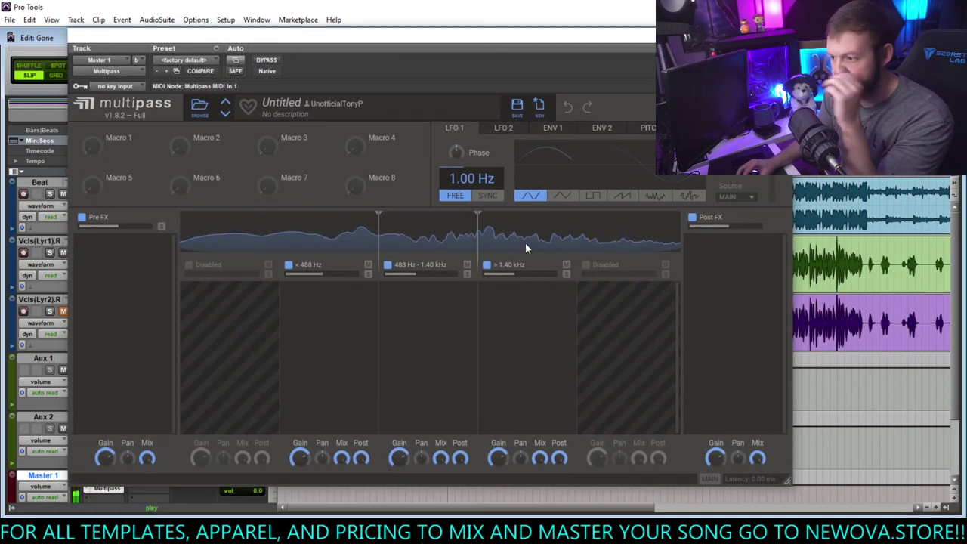
- Load the Mix Finalizer preset from Multipass's Slate Digital factory presets
click(199, 107)
scroll(130, 274, down, 1)
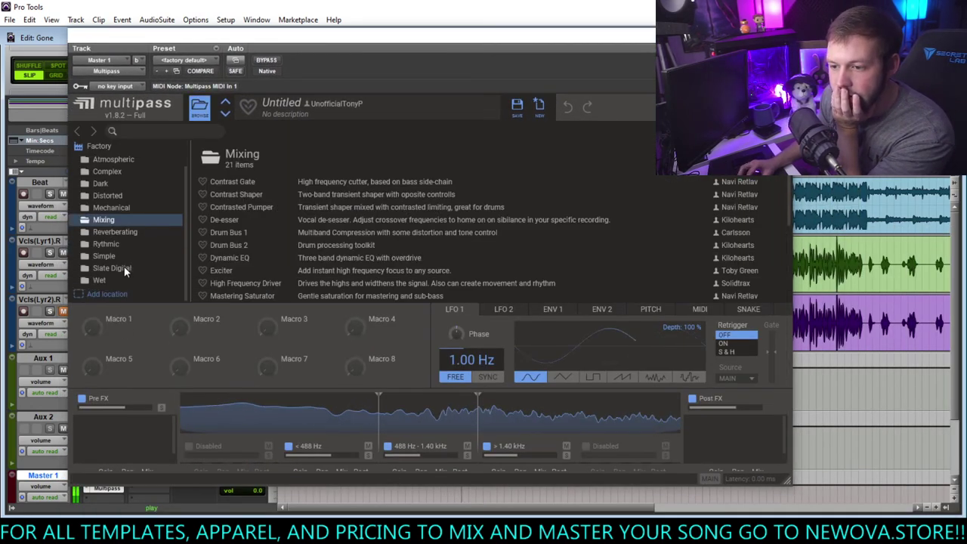
click(121, 268)
scroll(268, 250, up, 4)
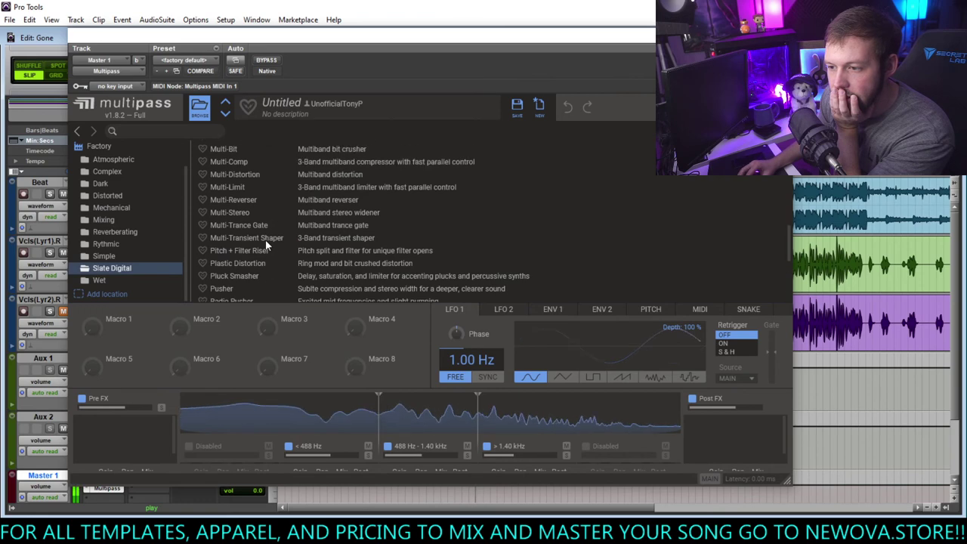
click(249, 197)
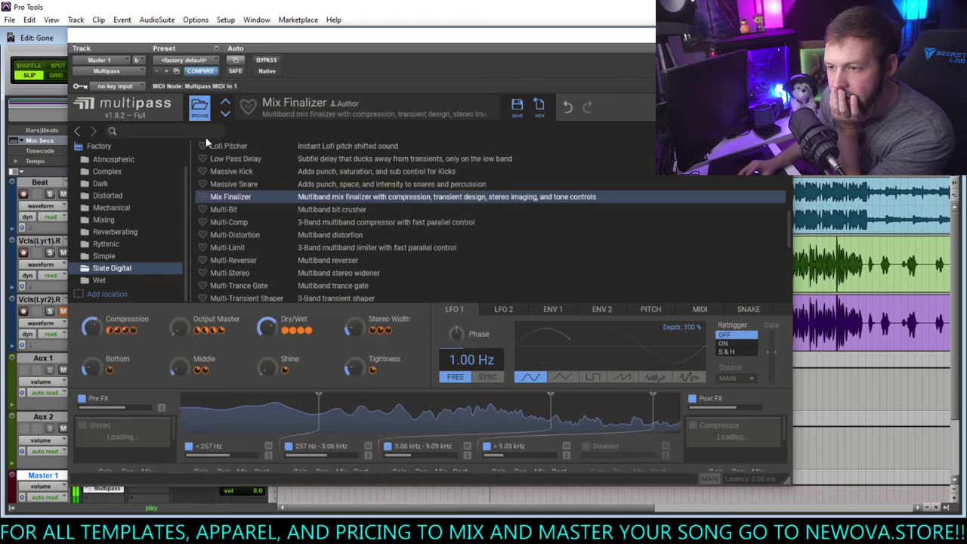
click(200, 109)
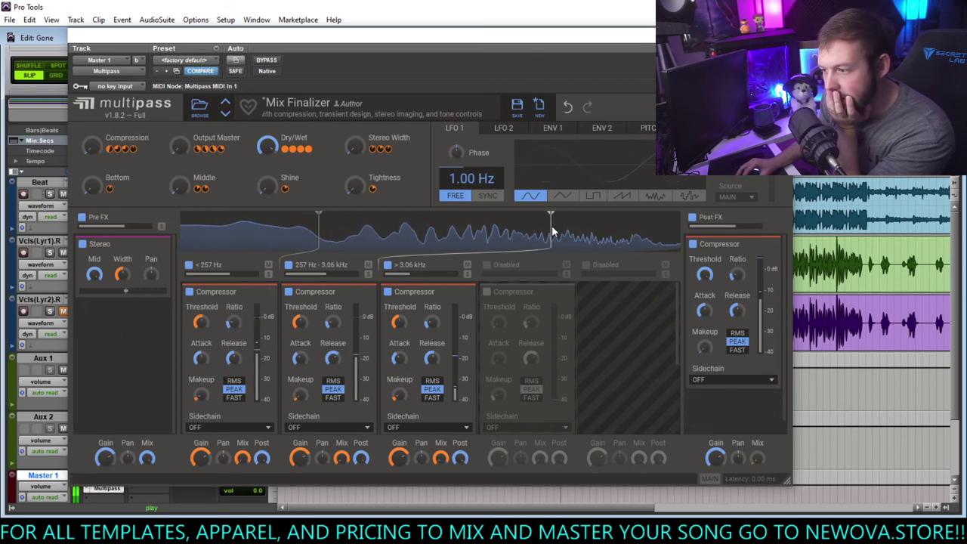
- Move the high crossover to 2.73 kHz, solo the high band, lower its compressor threshold to about -32 dB and raise its makeup gain
mouse_move(551, 230)
mouse_down()
mouse_move(508, 235)
mouse_move(540, 238)
mouse_up()
click(468, 275)
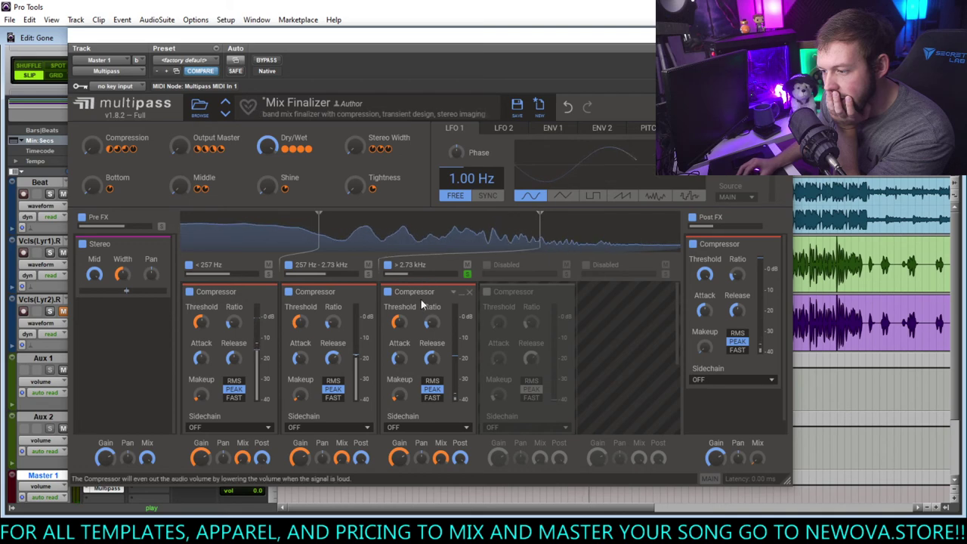
drag(400, 323, 399, 328)
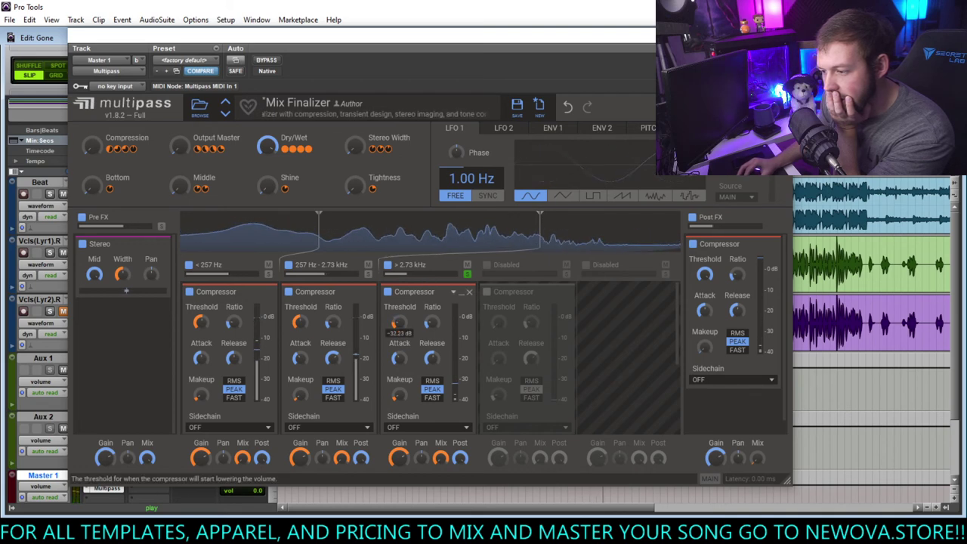
drag(398, 395, 397, 387)
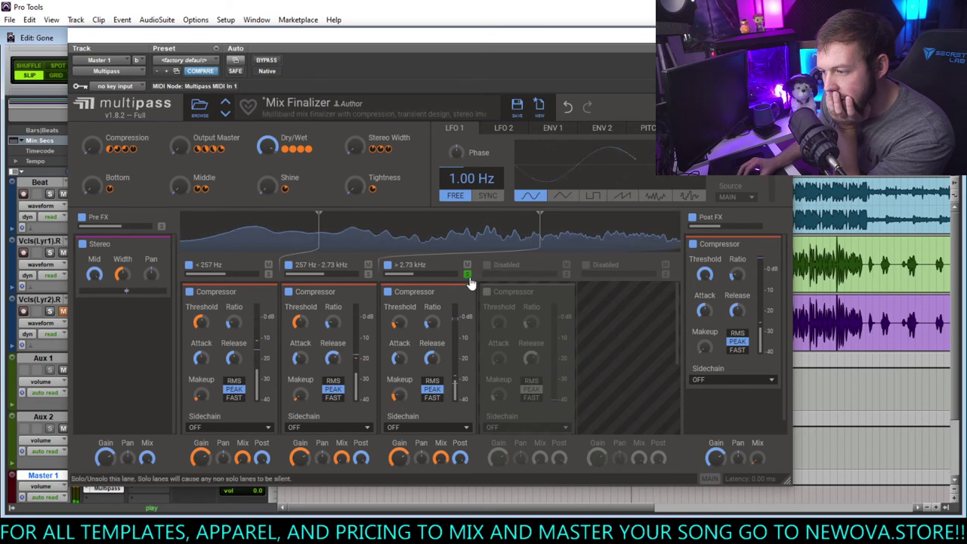
- Move the low crossover to 175 Hz and adjust threshold and makeup gain on the mid band's compressor, threshold about -24 dB, and the low band's
mouse_move(318, 224)
mouse_down()
mouse_move(274, 236)
mouse_move(284, 237)
mouse_up()
drag(300, 322, 300, 332)
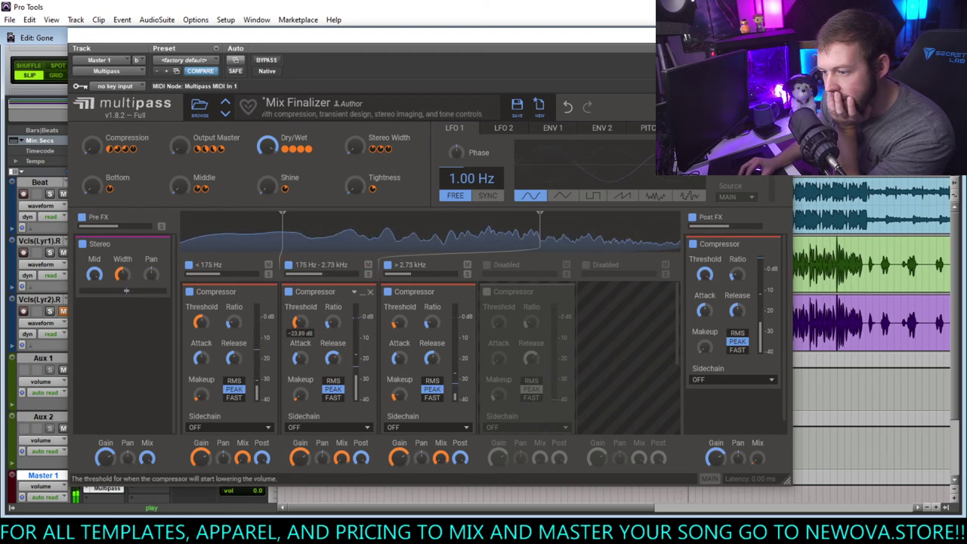
drag(300, 396, 297, 384)
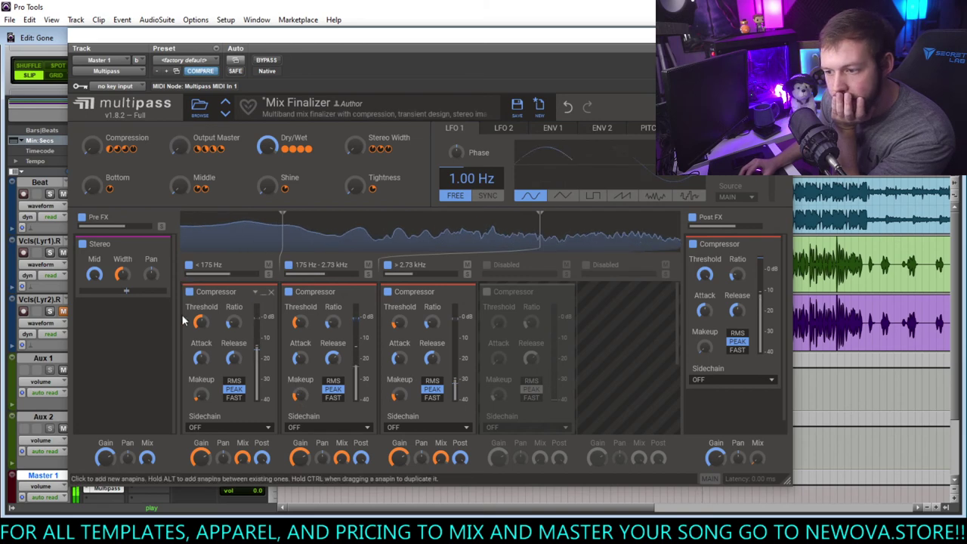
drag(202, 323, 203, 327)
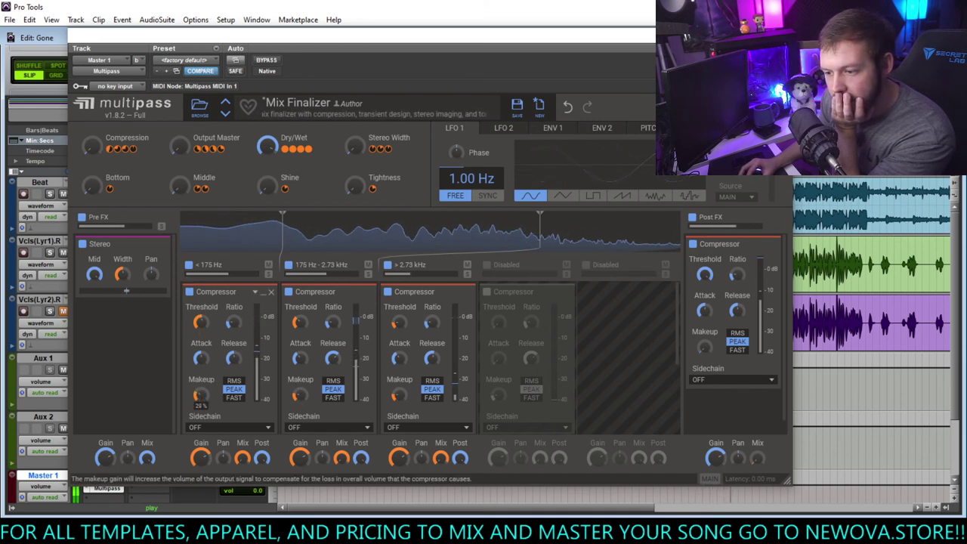
drag(200, 322, 200, 328)
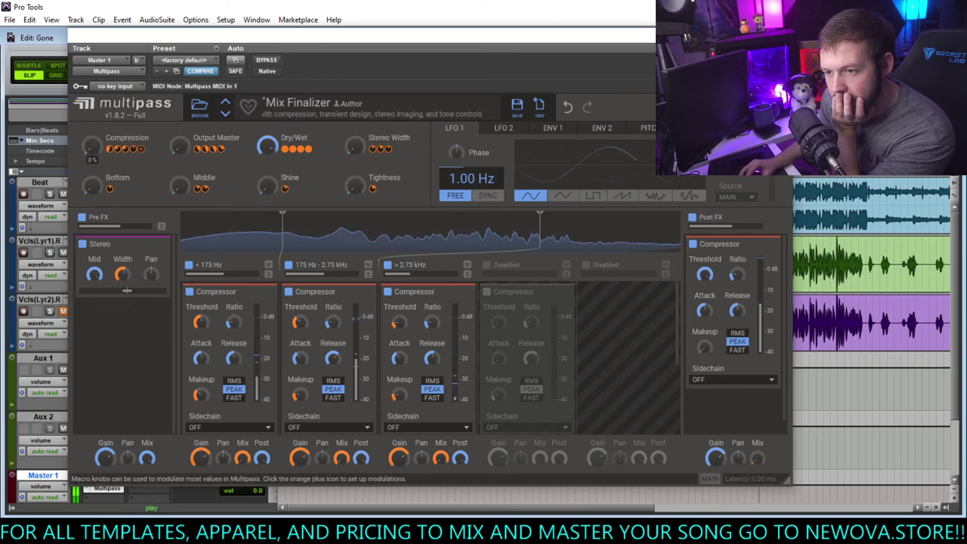
- Raise Multipass's Compression, Stereo Width, Tightness, Shine, Middle and Bottom macros slightly, fine-tune the high band's makeup gain, and close the plug-in window
drag(354, 146, 354, 136)
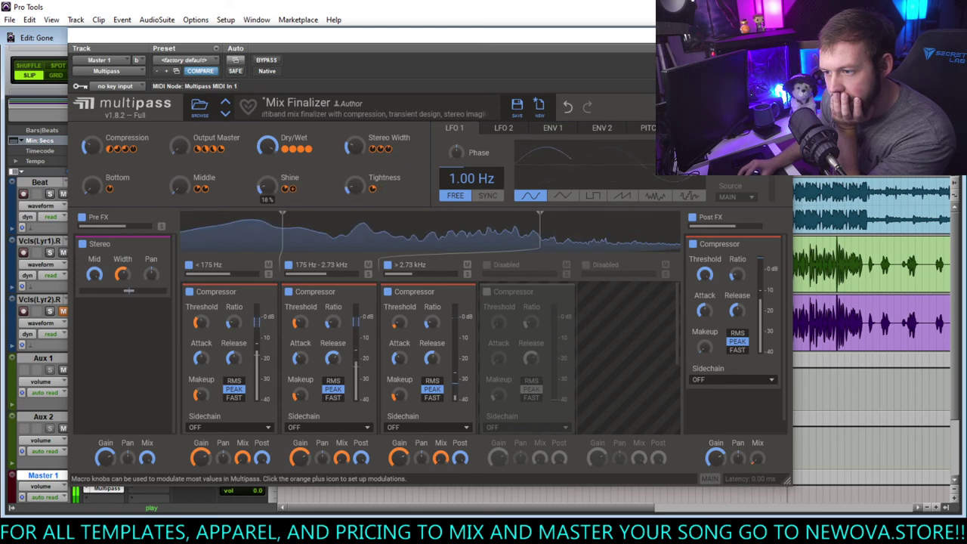
drag(179, 181, 180, 179)
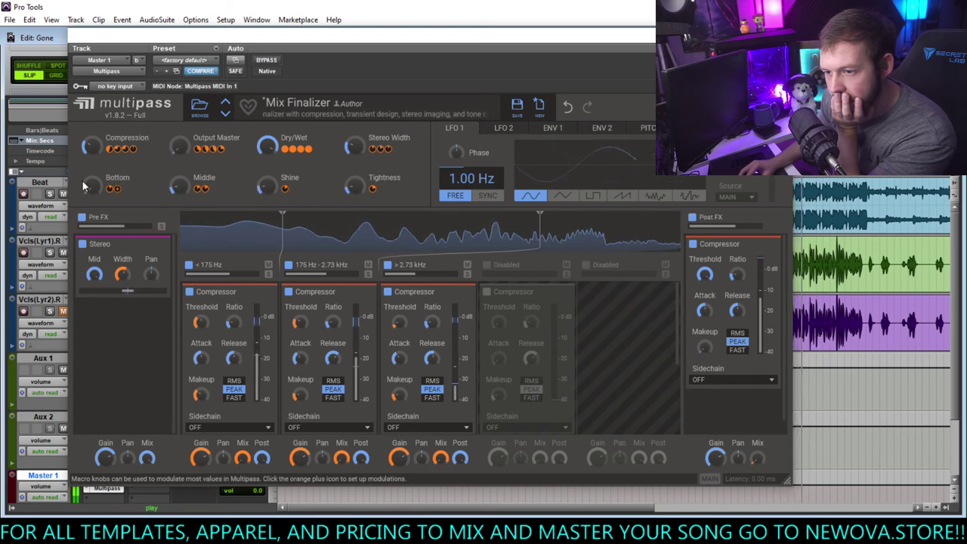
drag(90, 186, 91, 176)
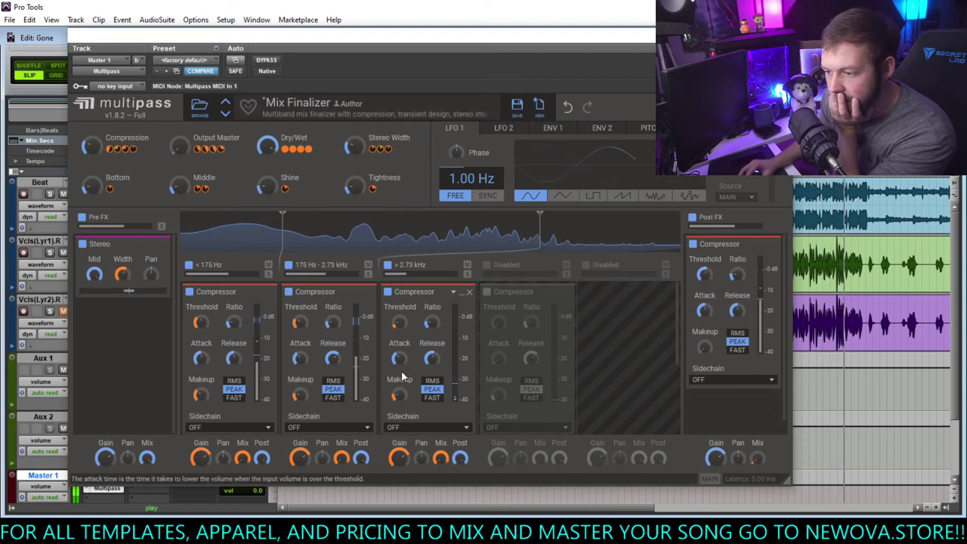
drag(399, 395, 399, 394)
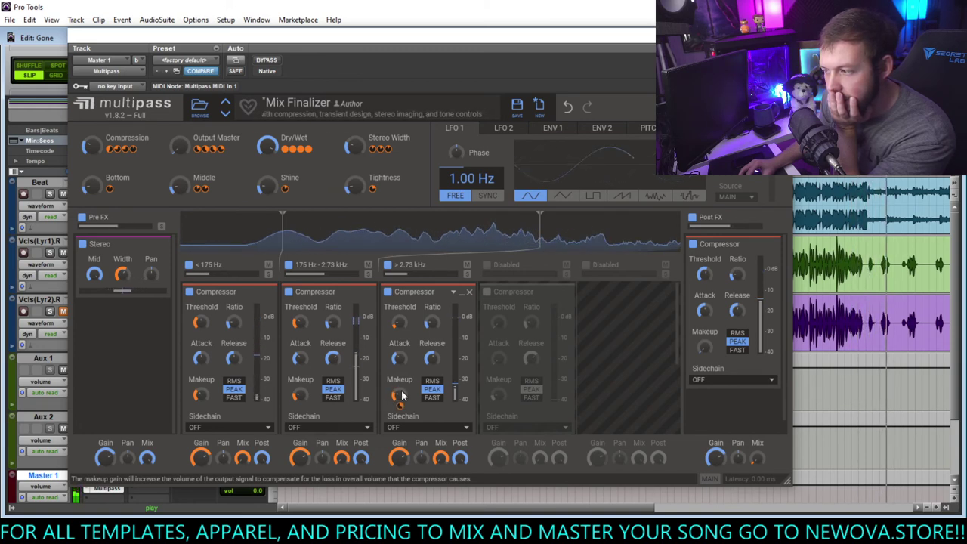
click(107, 488)
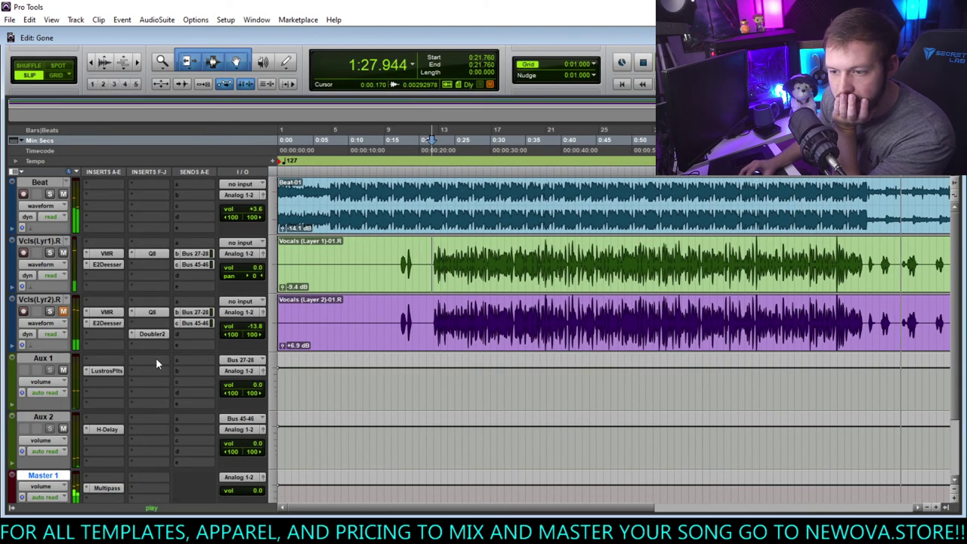
- Insert the mono Dyn3 Expander/Gate on the first vocal layer's track
click(149, 281)
mouse_move(182, 294)
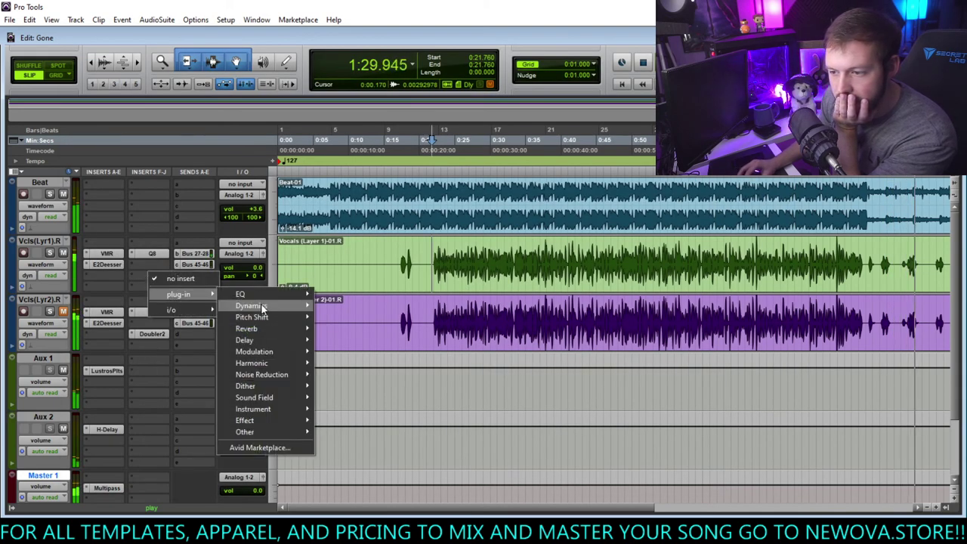
mouse_move(269, 309)
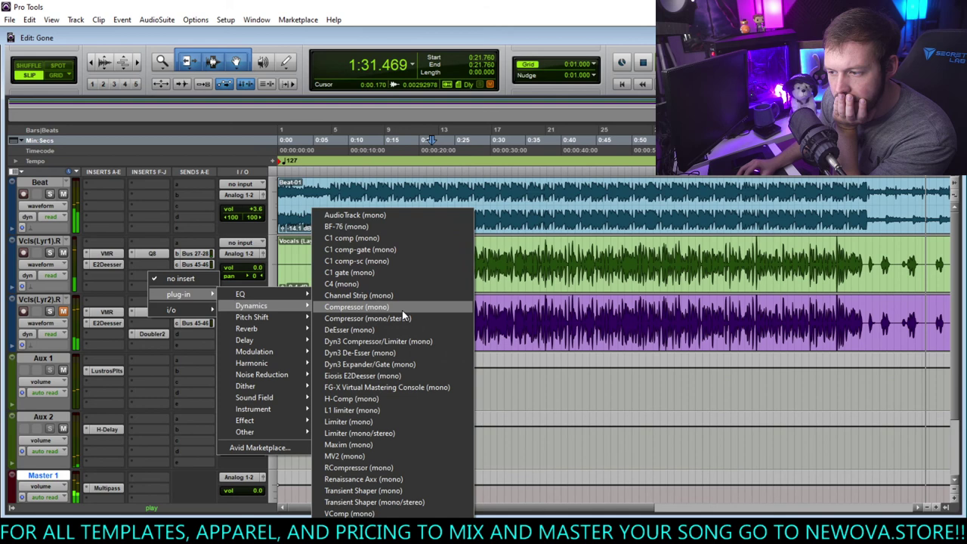
click(417, 361)
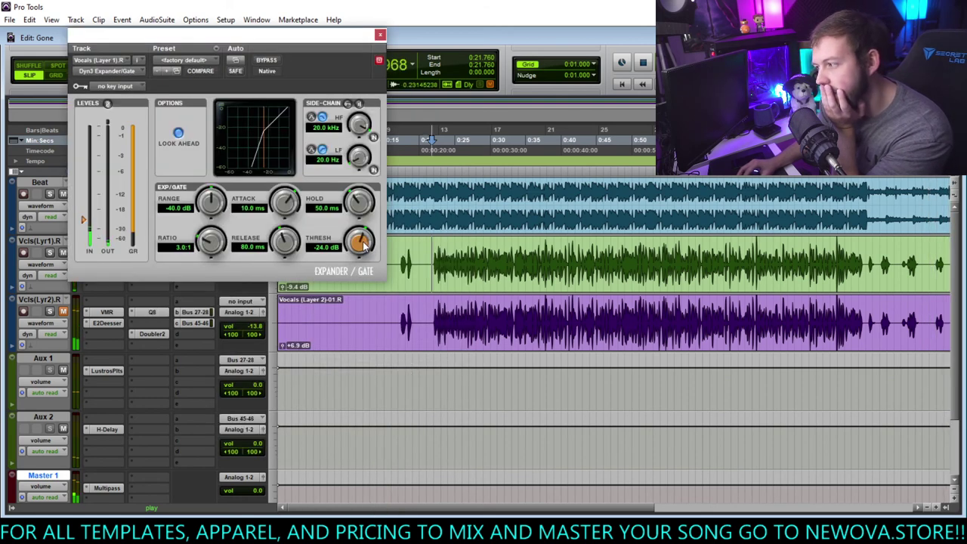
- Audition the ending of the vocals, set the first vocal layer's gate threshold to -30.5 dB, and close the Expander/Gate before stopping playback
click(857, 259)
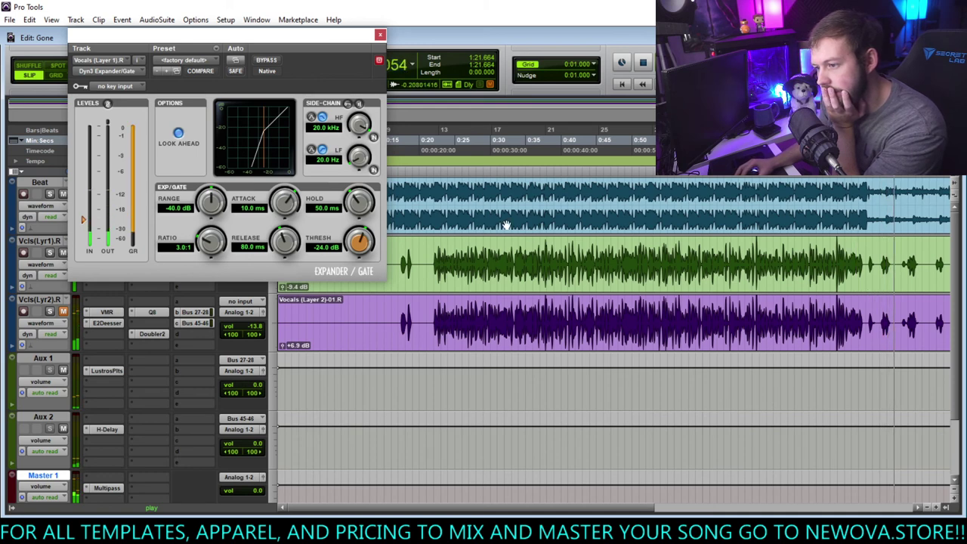
drag(348, 238, 376, 284)
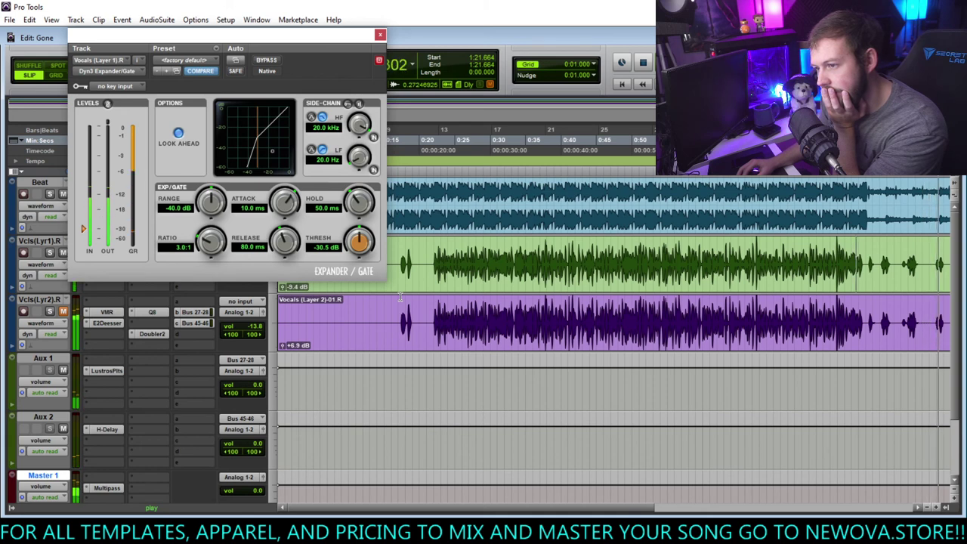
click(380, 35)
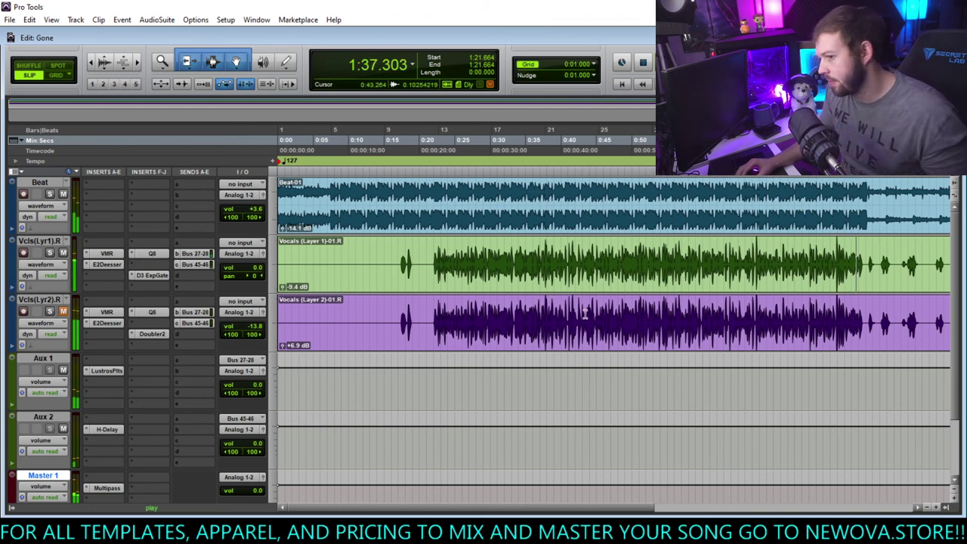
scroll(587, 311, right, 7)
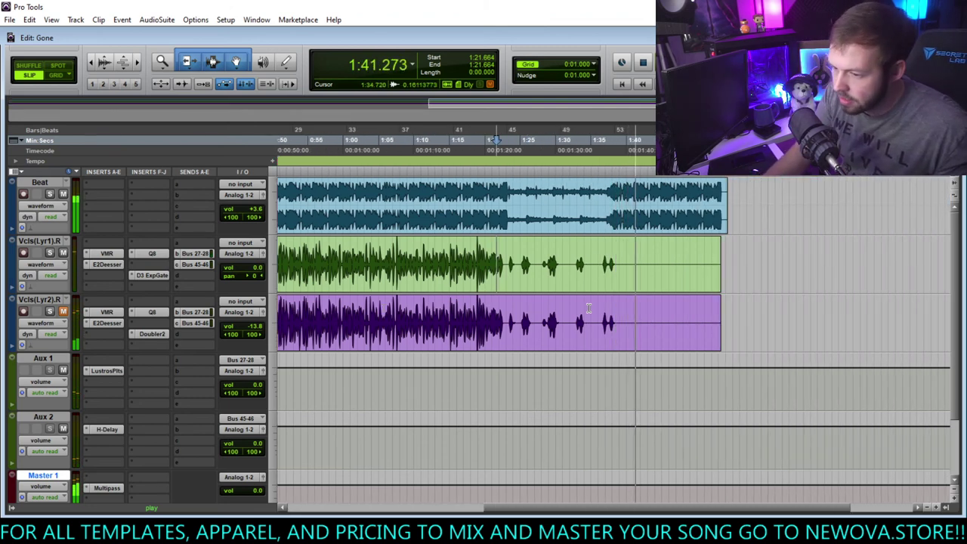
key(space)
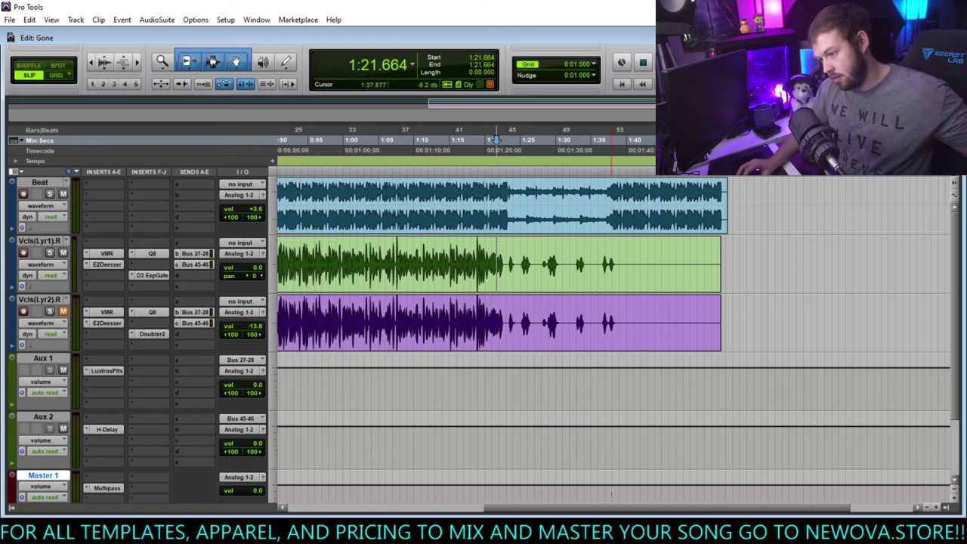
- Play the mix from about 0:21, where the main vocals enter, to review the gated first vocal layer
drag(612, 508, 447, 504)
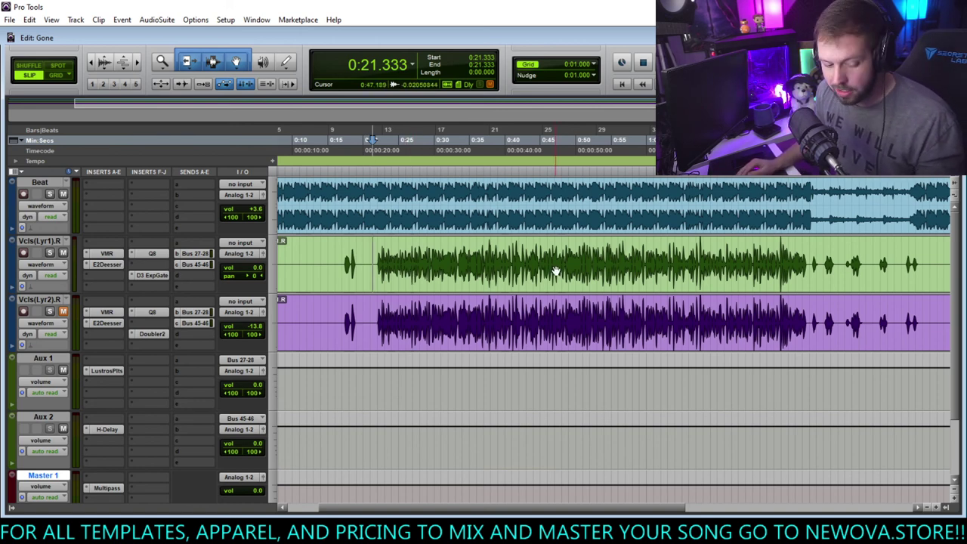
key(space)
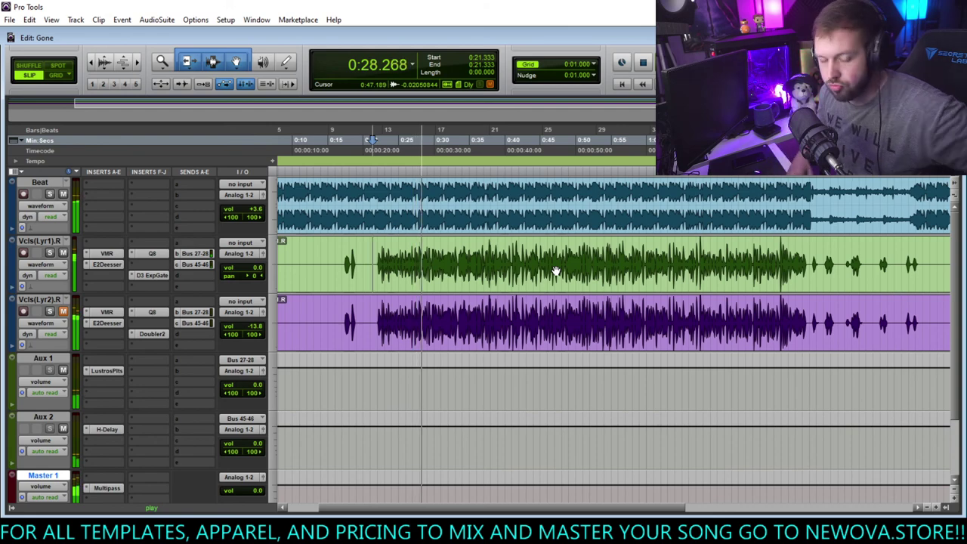
key(space)
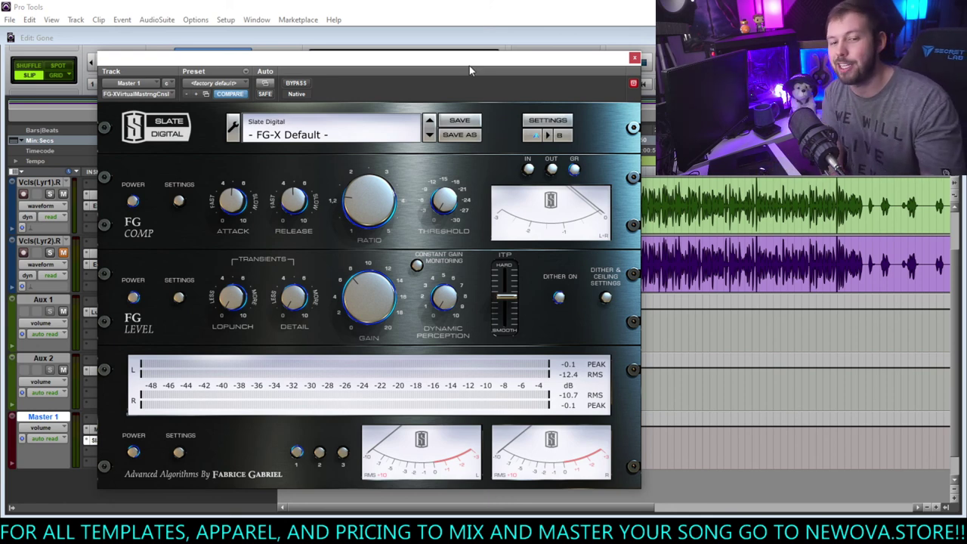
- Play the mix with Slate Digital FG-X open on Master 1 to check the mastering levels
key(space)
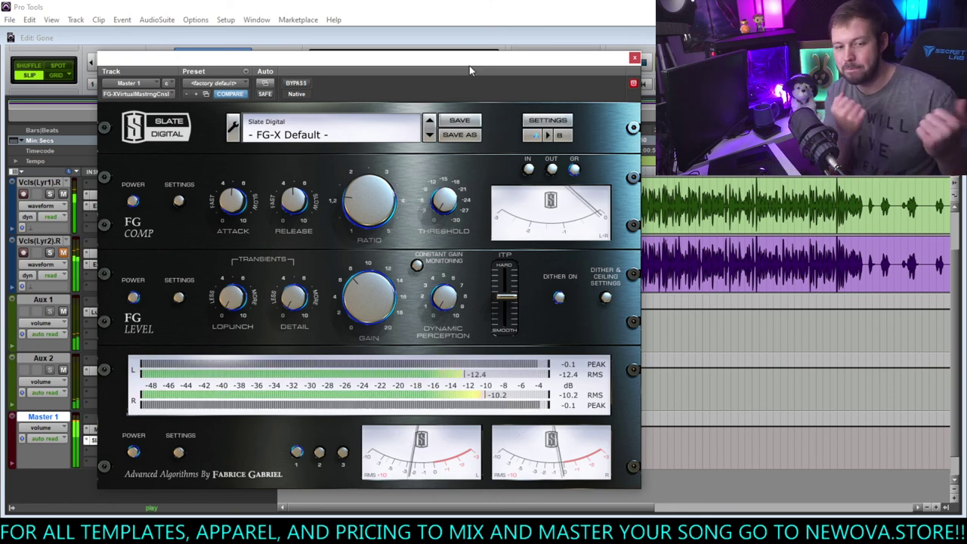